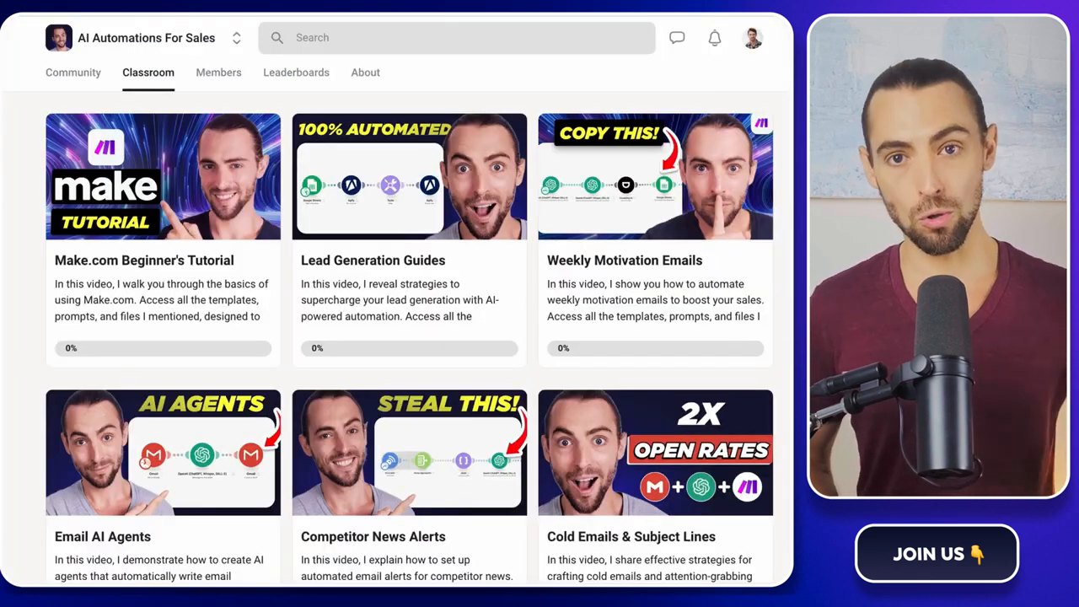
- Browse the classroom courses and open the Objection Handling Emails lesson to examine its blueprint and template download links
scroll(396, 338, "down", 1)
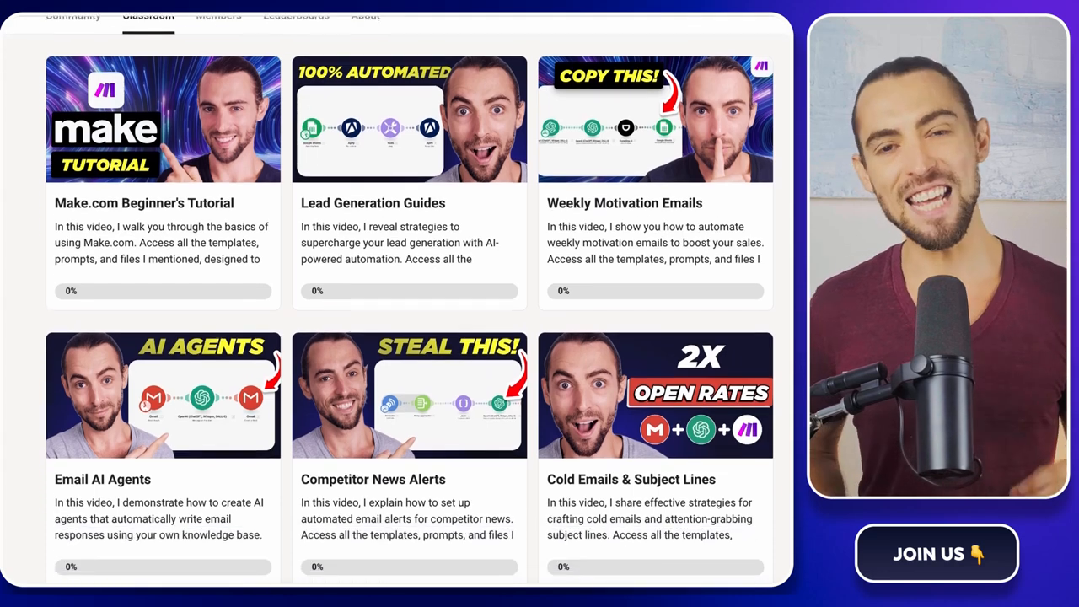
scroll(396, 321, "down", 3)
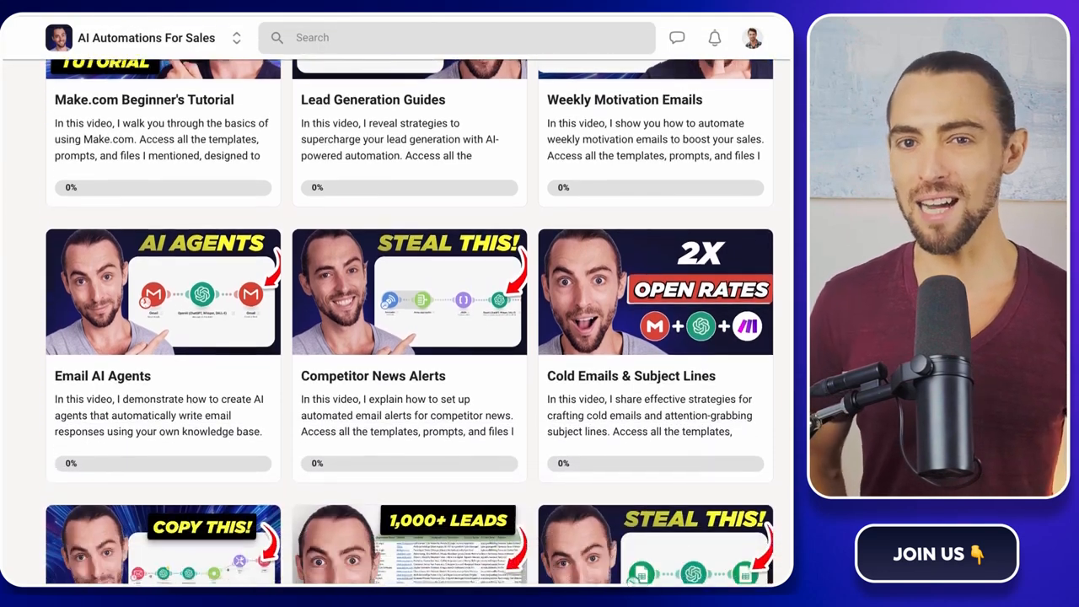
scroll(409, 321, "down", 4)
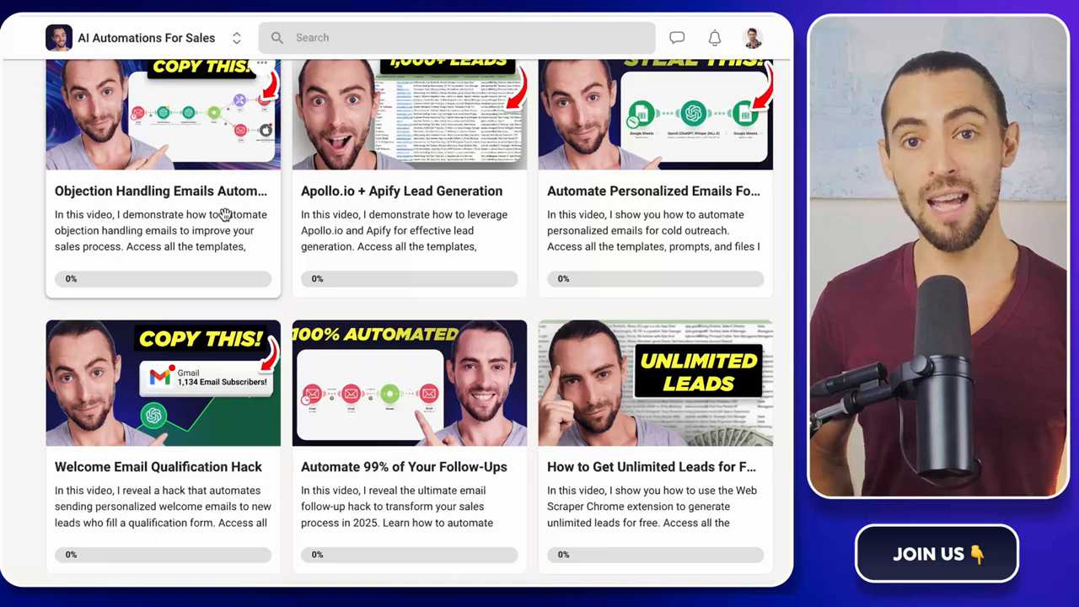
left_click(225, 215)
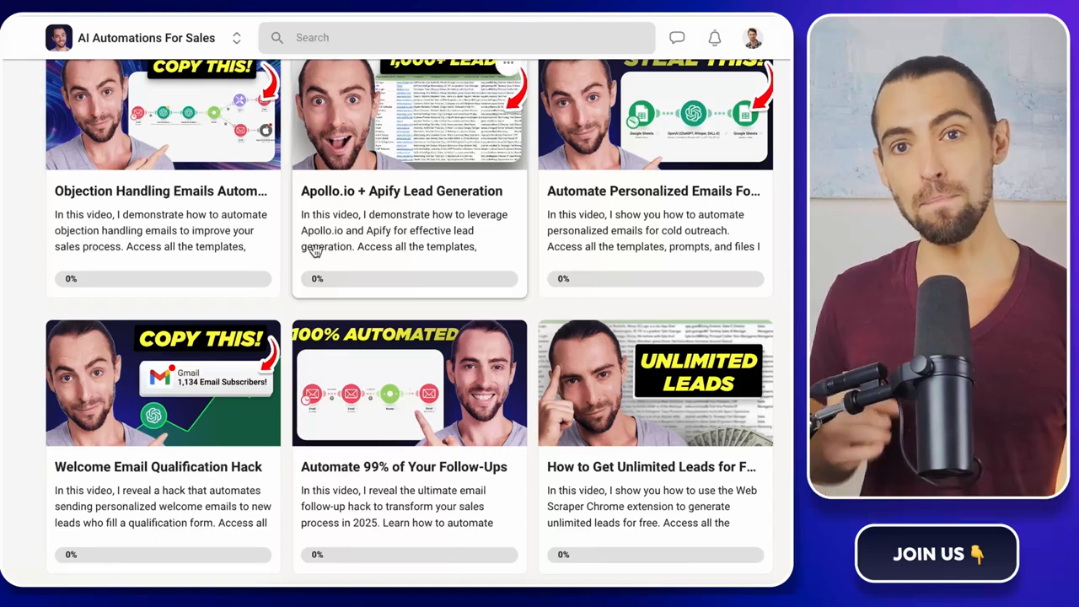
scroll(752, 293, "down", 2)
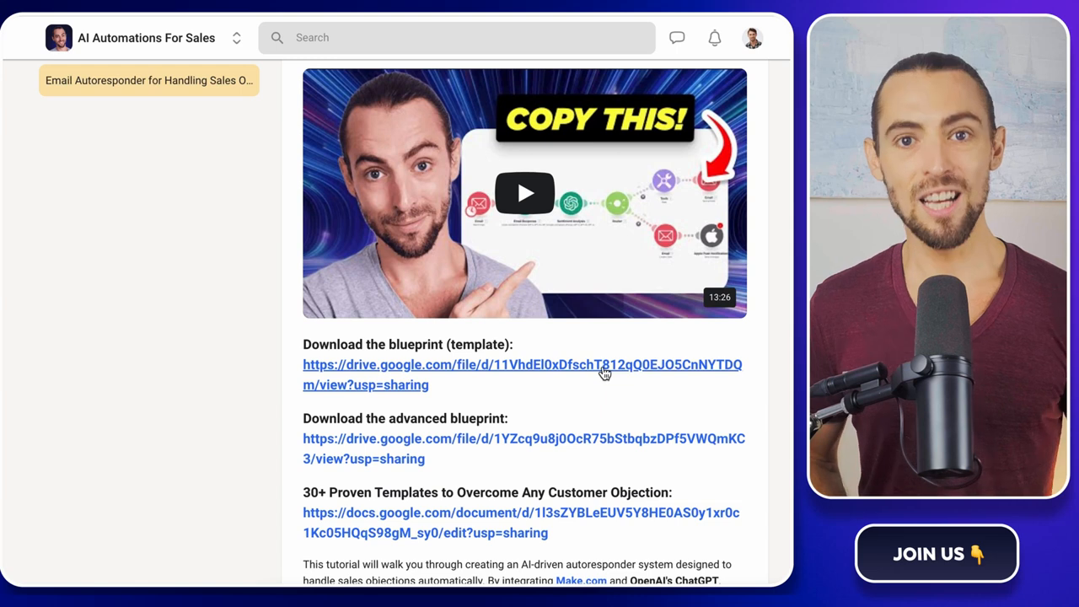
scroll(783, 311, "down", 1)
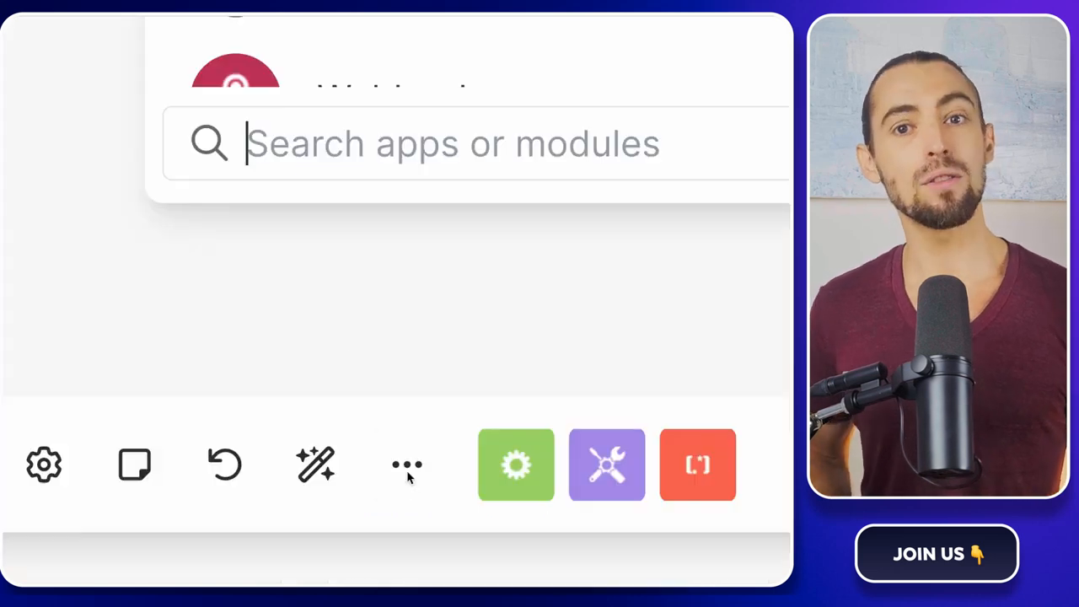
- In a new Make scenario, import the blueprint file Amazon Scraper.json
left_click(411, 469)
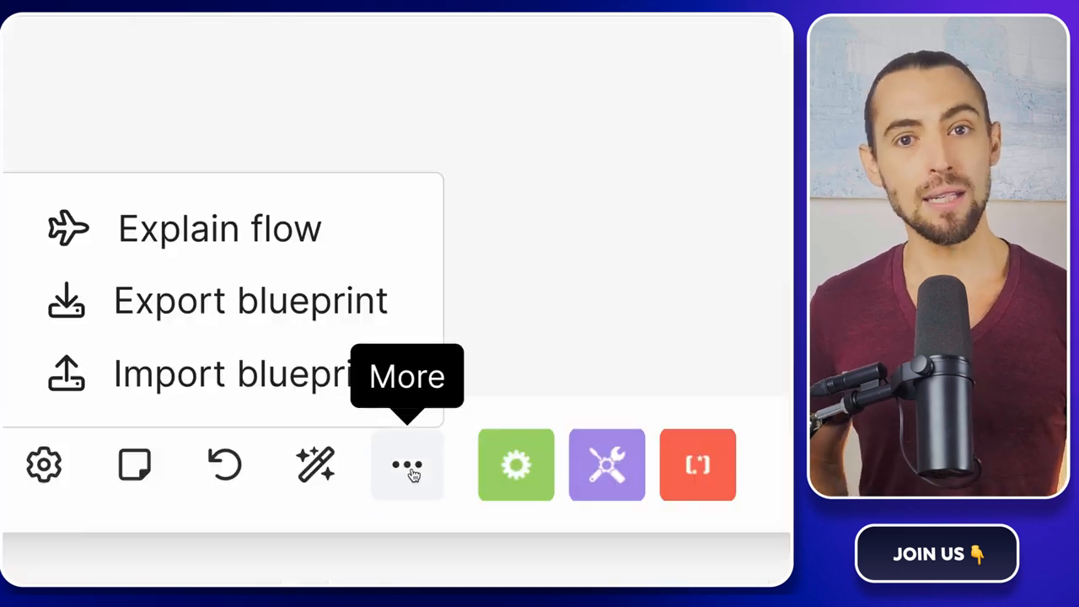
left_click(261, 392)
left_click(303, 320)
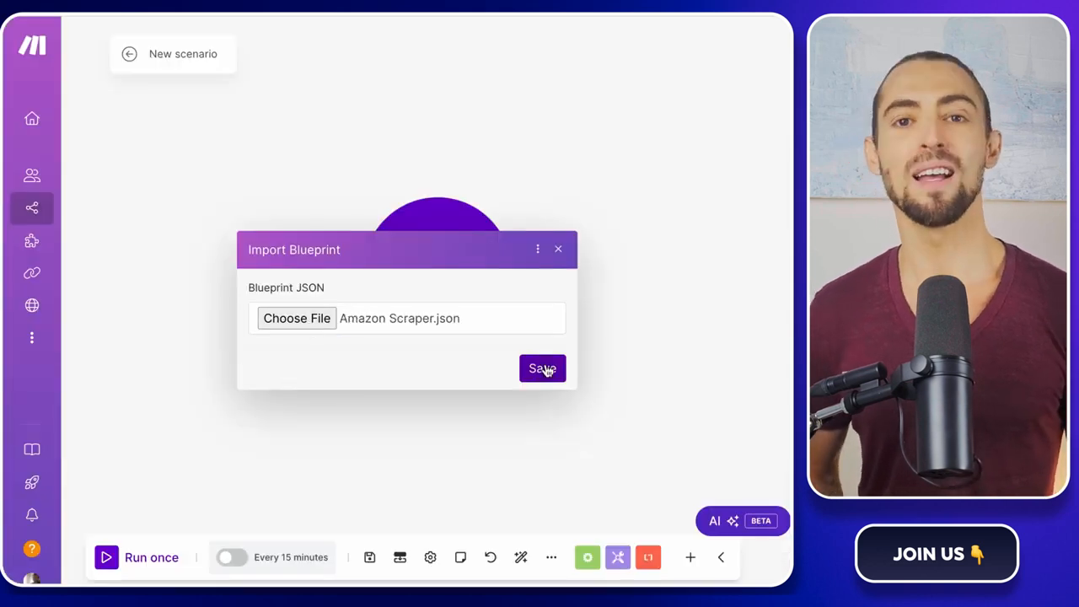
left_click(544, 369)
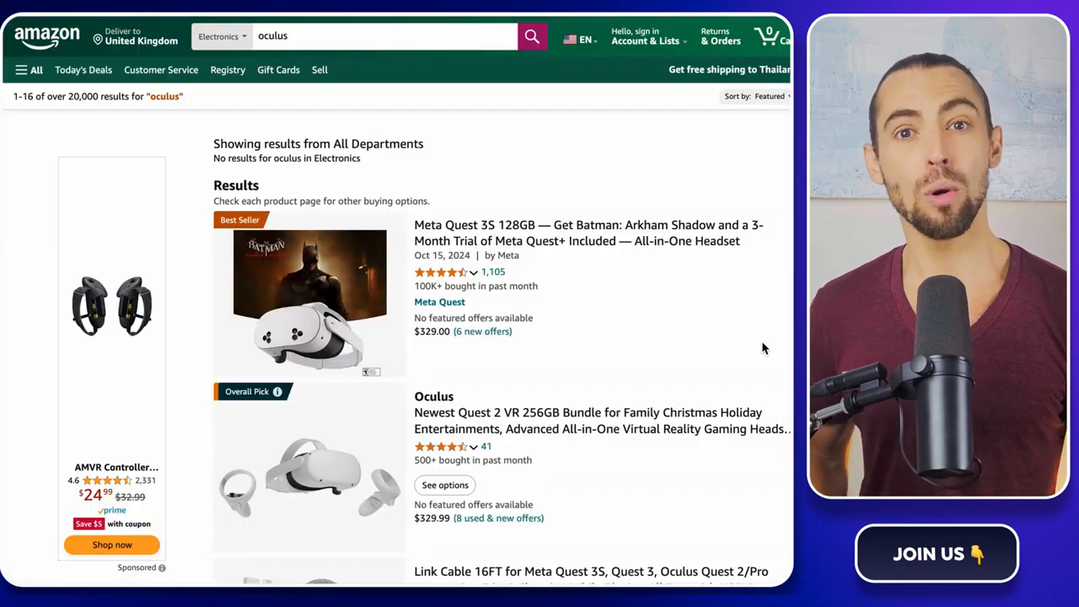
- Review the Amazon search results for "oculus", examining the product titles, ratings, prices and delivery details
scroll(763, 349, "down", 3)
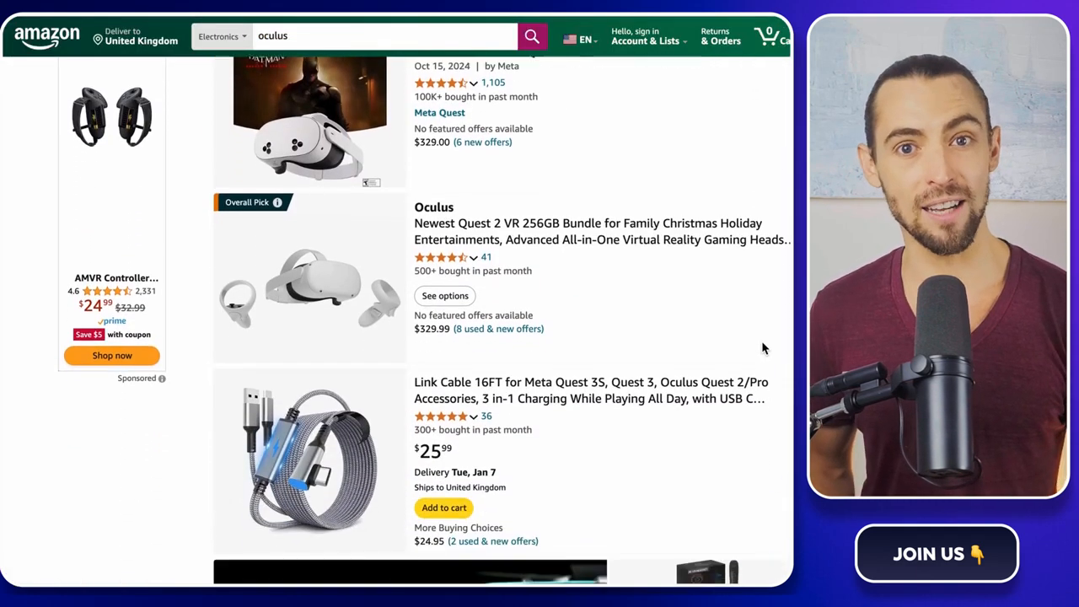
scroll(763, 348, "down", 3)
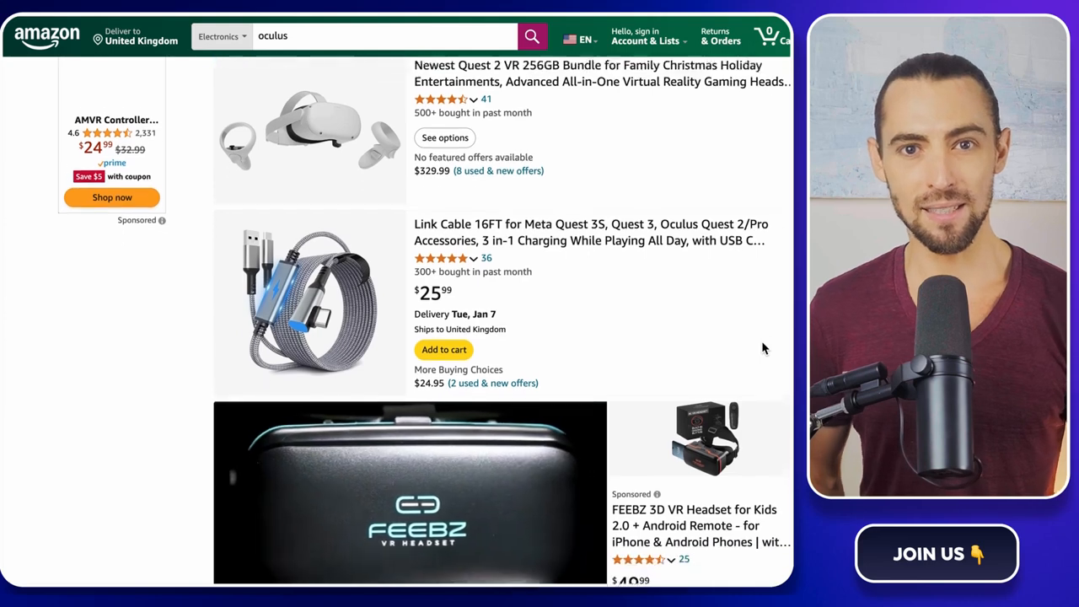
scroll(763, 348, "down", 5)
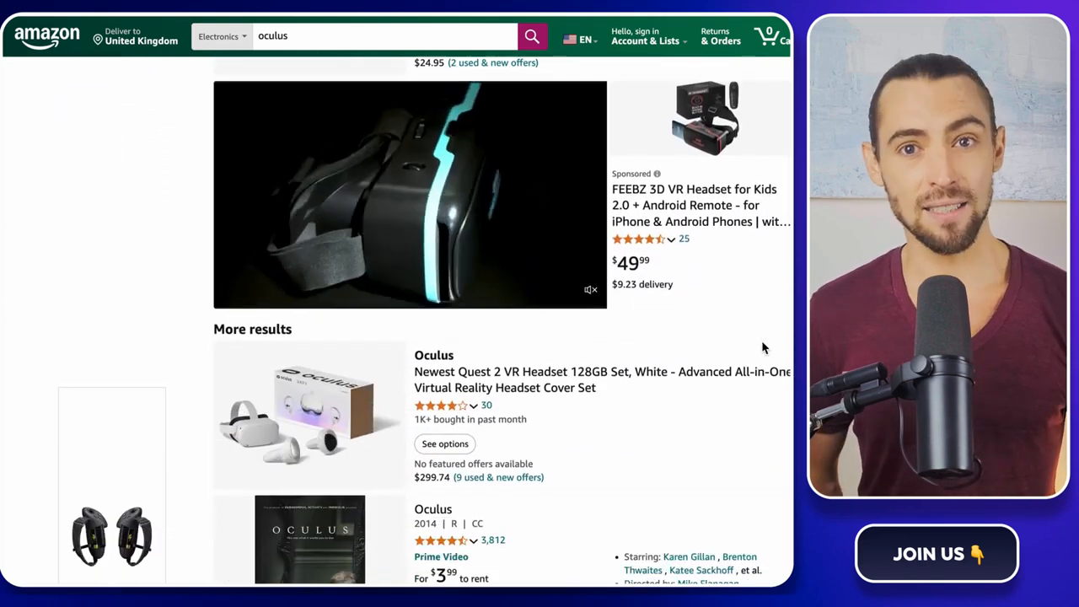
scroll(763, 349, "down", 5)
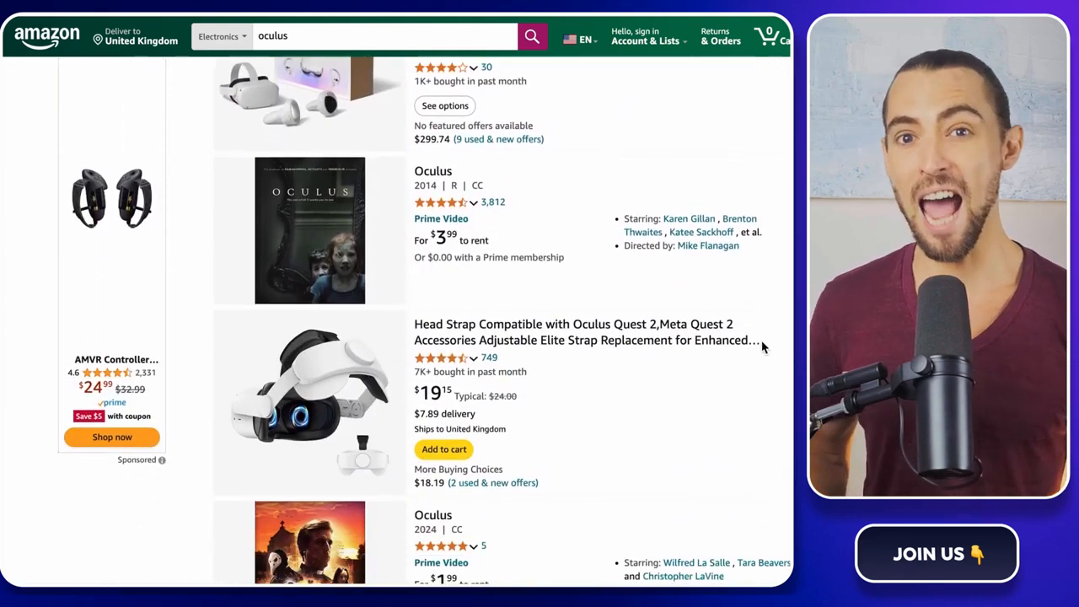
scroll(763, 348, "down", 5)
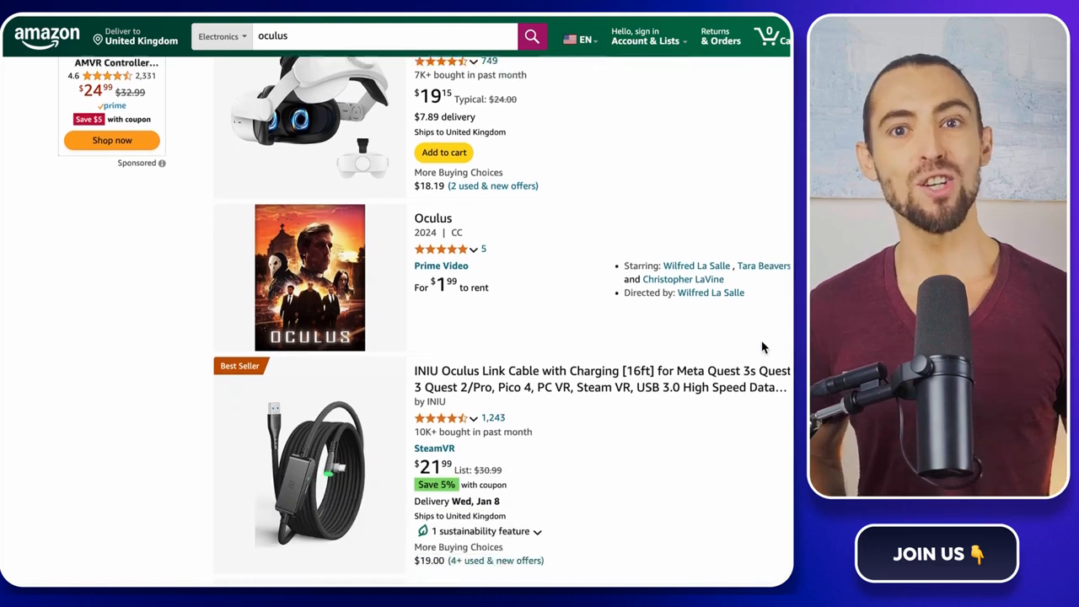
scroll(763, 348, "down", 4)
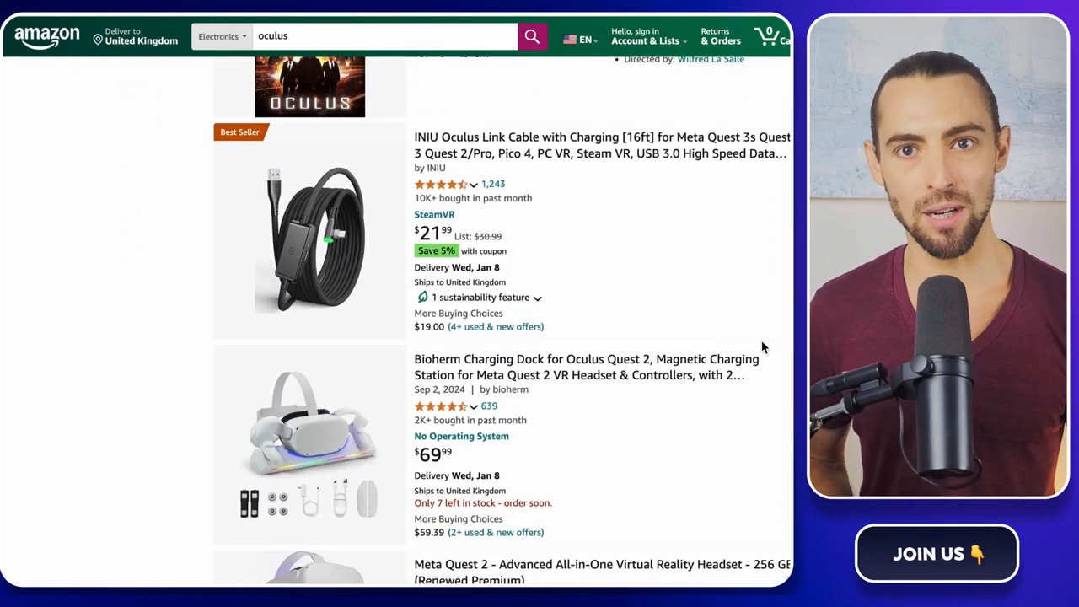
scroll(763, 348, "down", 2)
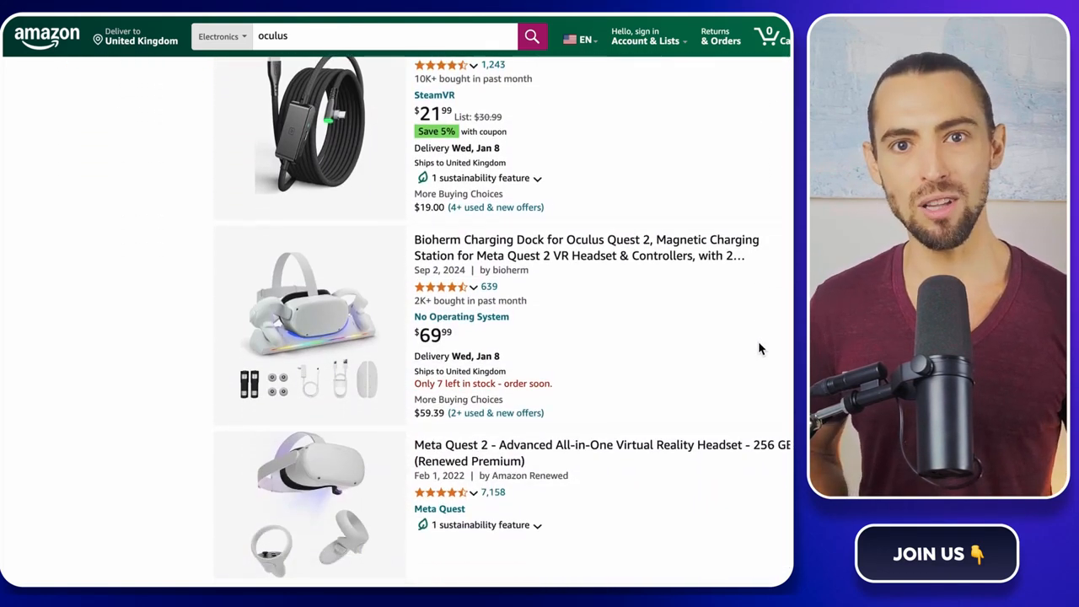
scroll(759, 348, "down", 3)
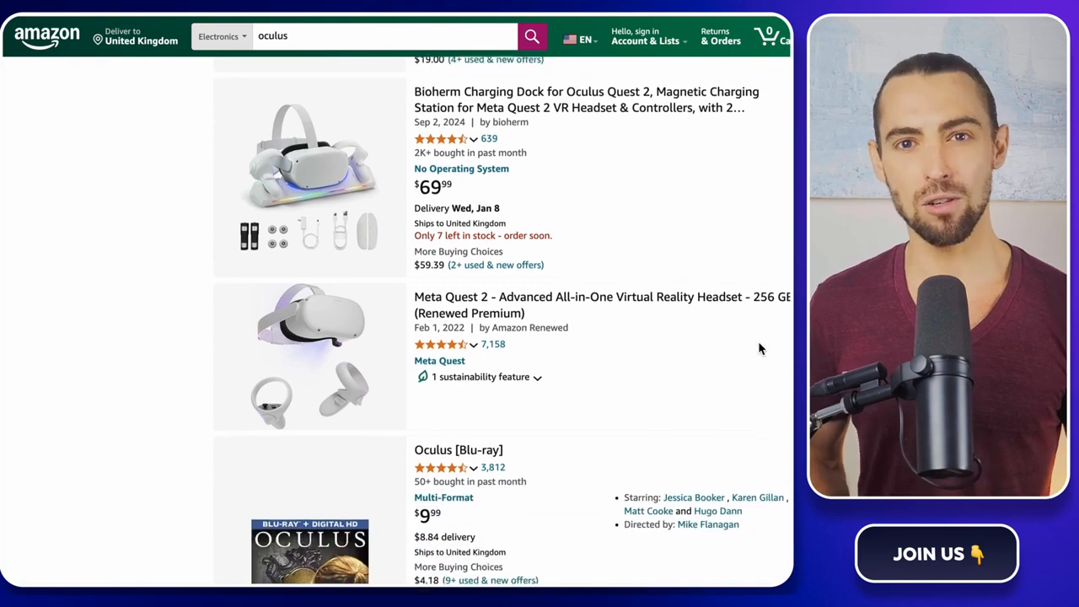
scroll(758, 348, "down", 3)
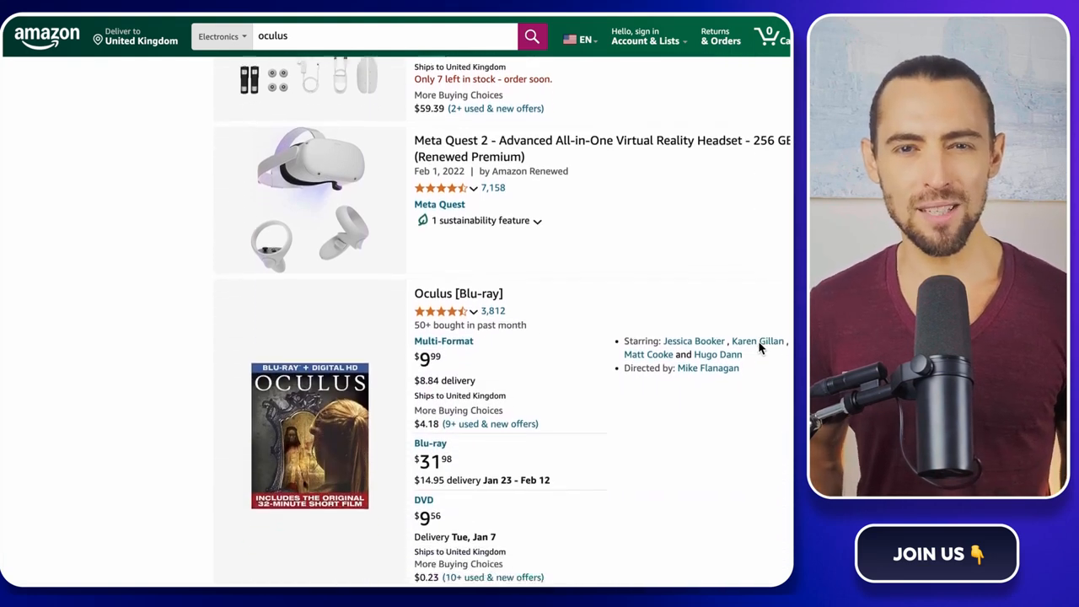
scroll(758, 348, "down", 6)
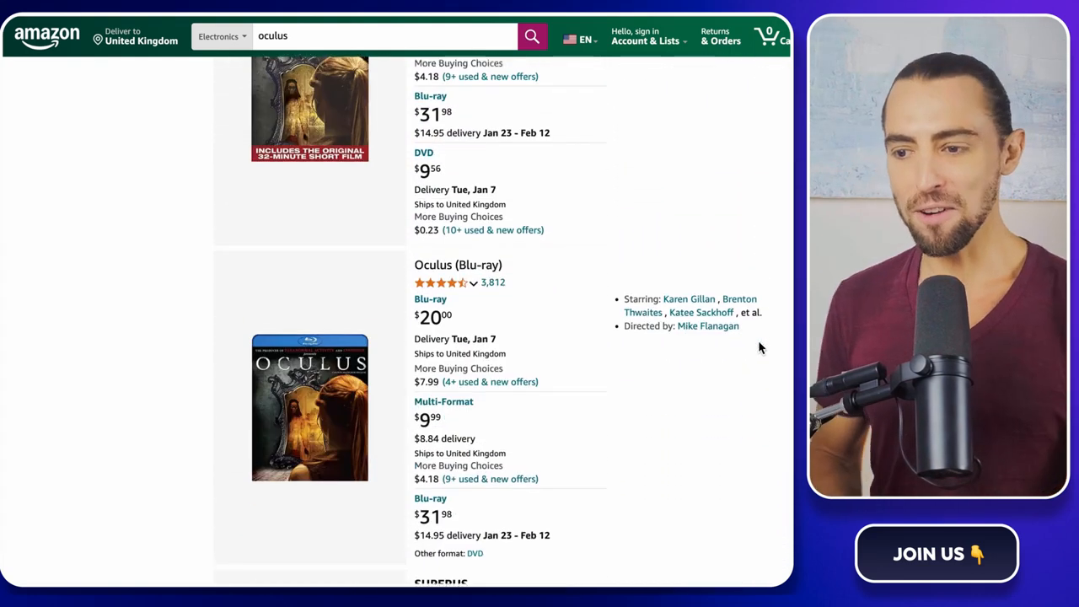
scroll(758, 349, "down", 4)
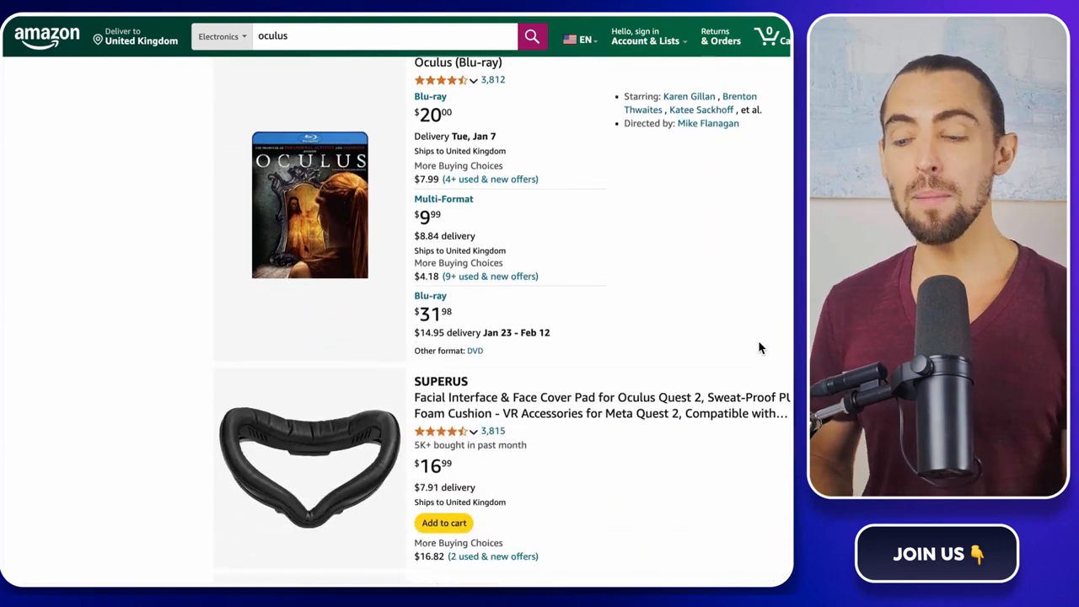
scroll(759, 348, "down", 3)
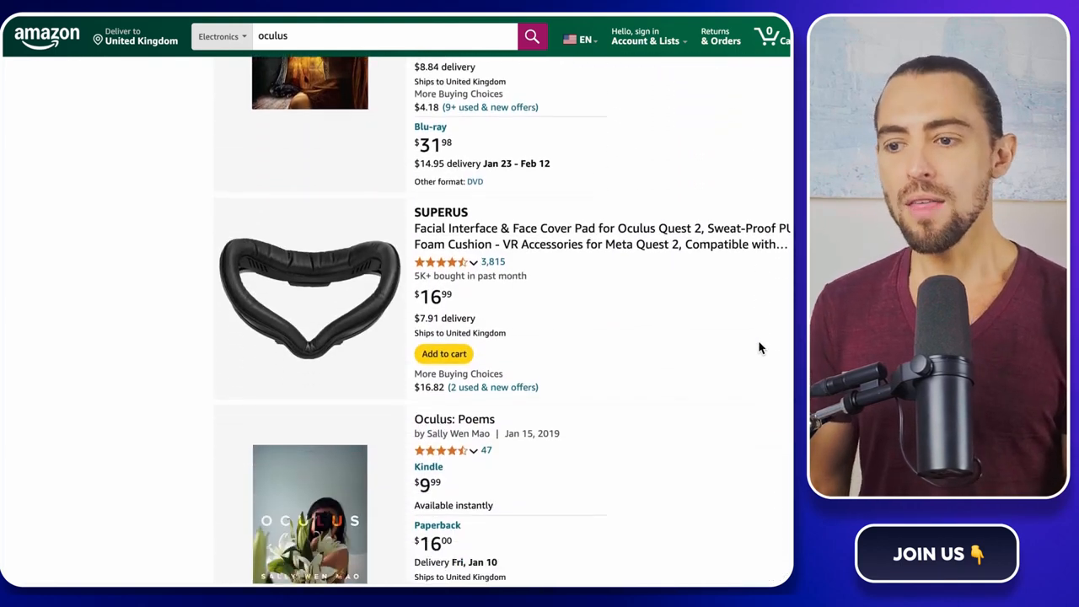
scroll(759, 348, "down", 3)
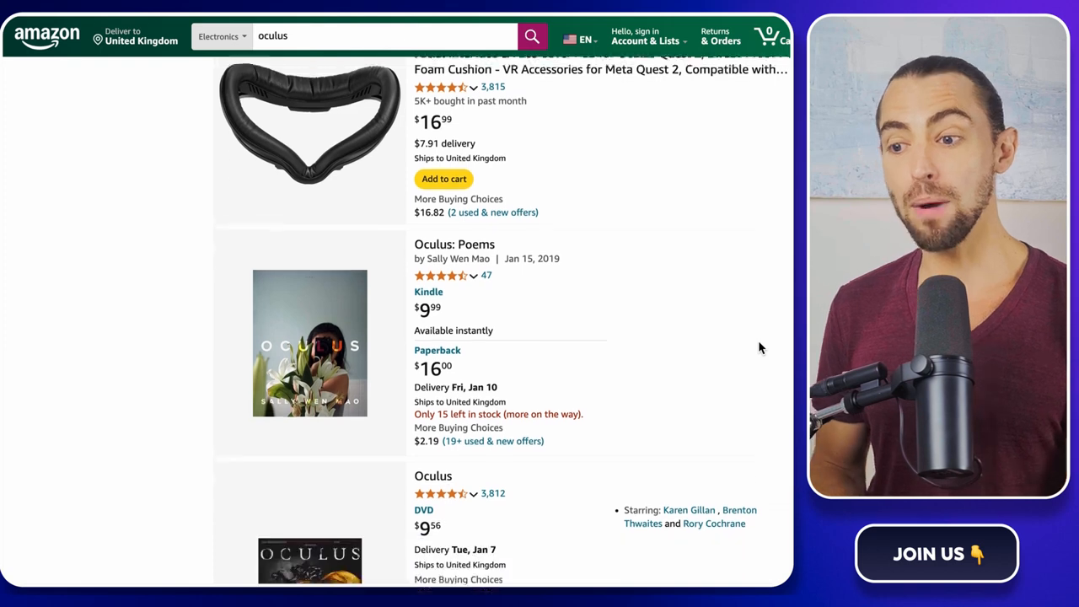
scroll(759, 348, "down", 1)
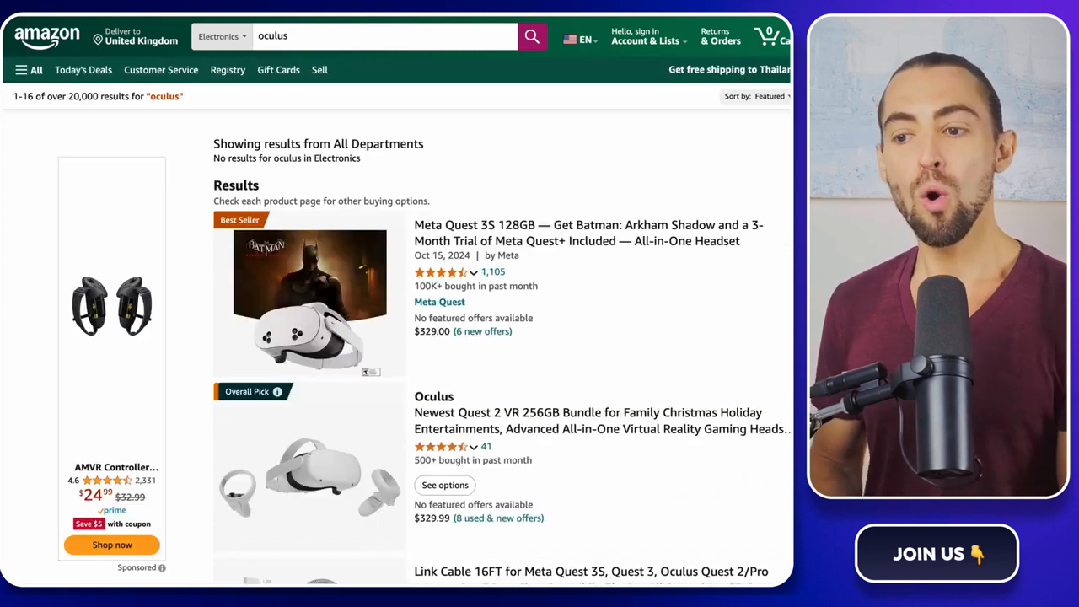
- Copy the link address of the Meta Quest 3S 128GB listing
right_click(480, 231)
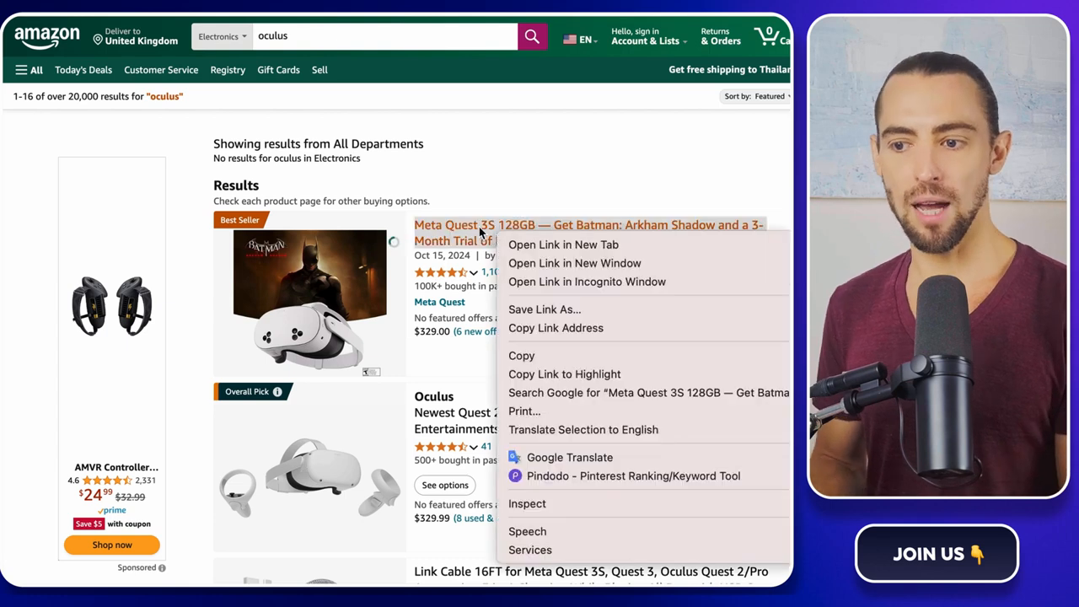
left_click(565, 328)
scroll(573, 335, "down", 3)
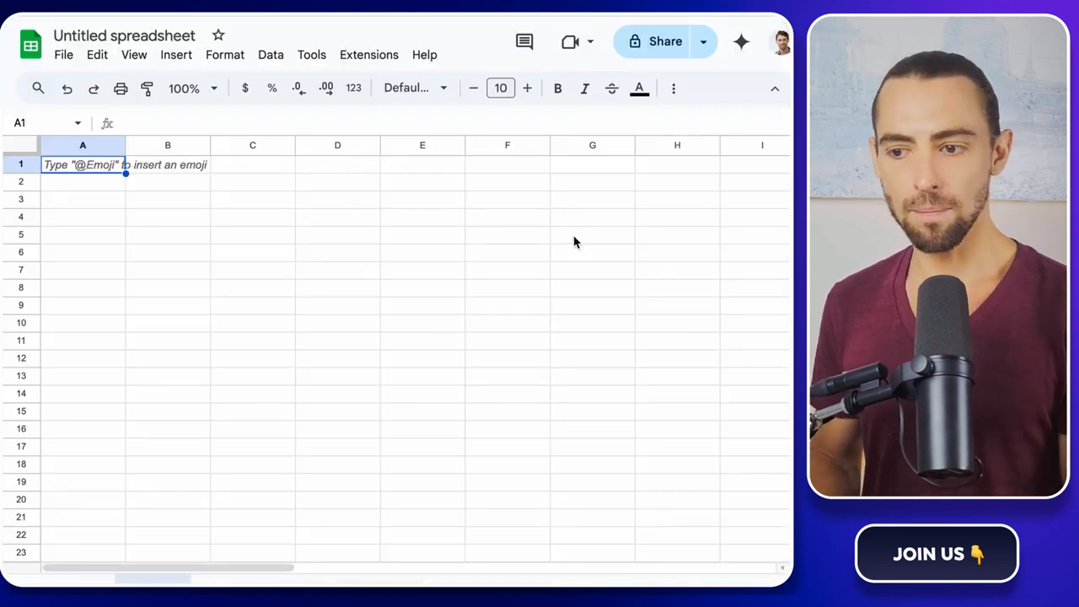
- In the blank Google Sheets spreadsheet, set the file name to Amazon Data and enter the header Links in cell A1
left_click(94, 35)
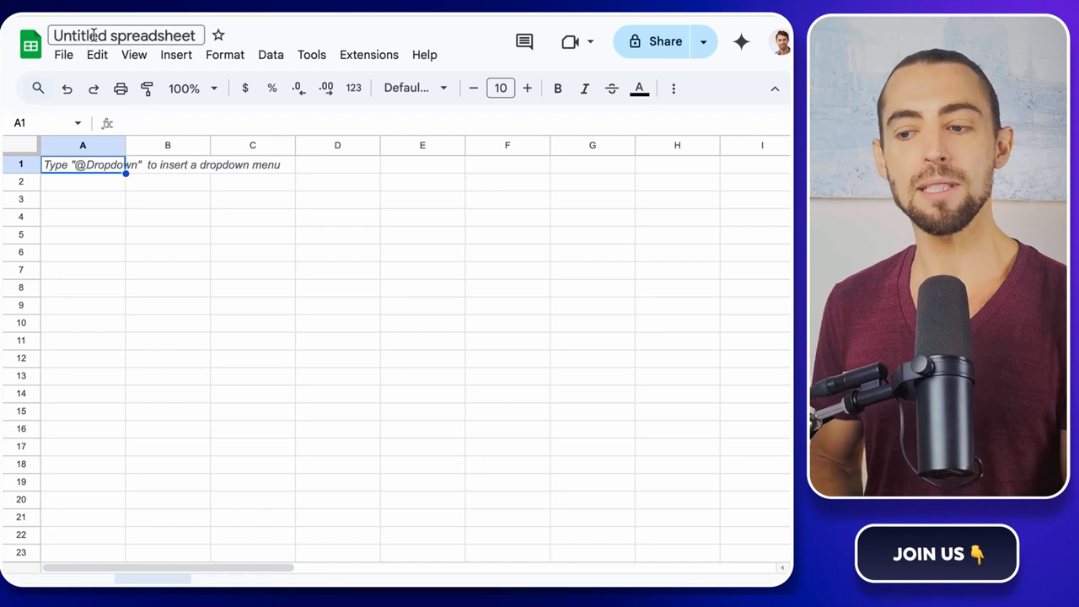
type("Amazon Data")
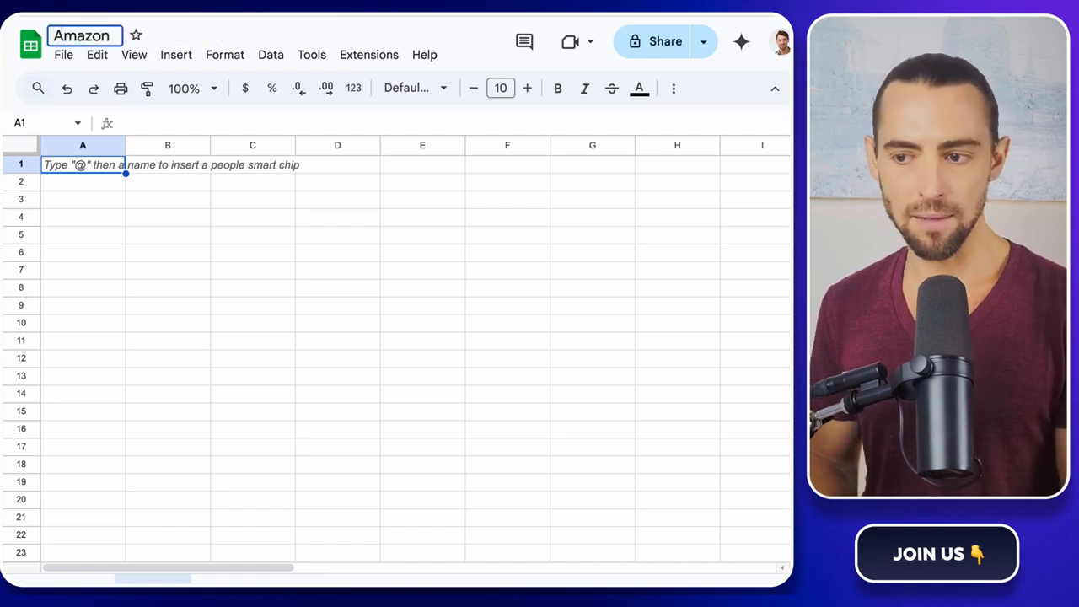
left_click(71, 172)
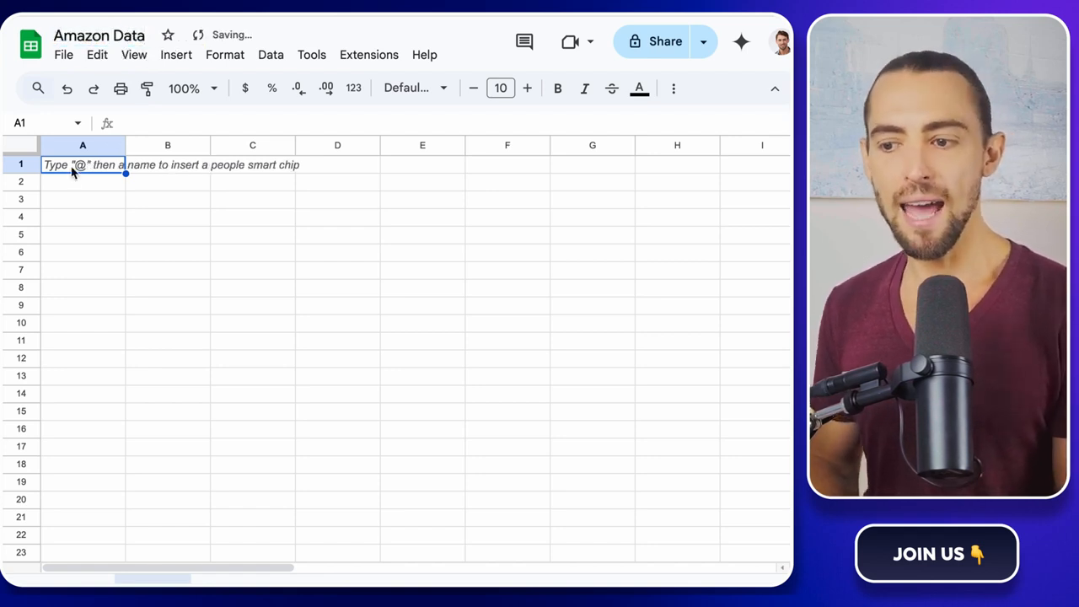
type("Links")
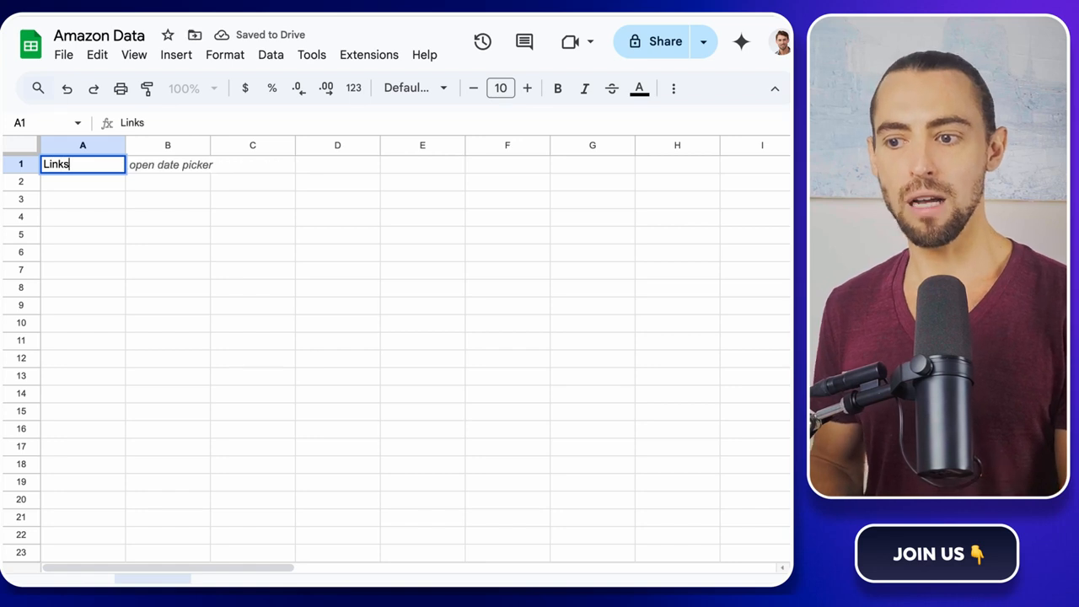
key("Return")
- Paste three Amazon search-page URLs into cells A2, A3 and A4, one under another below the Links header
key("ctrl+v")
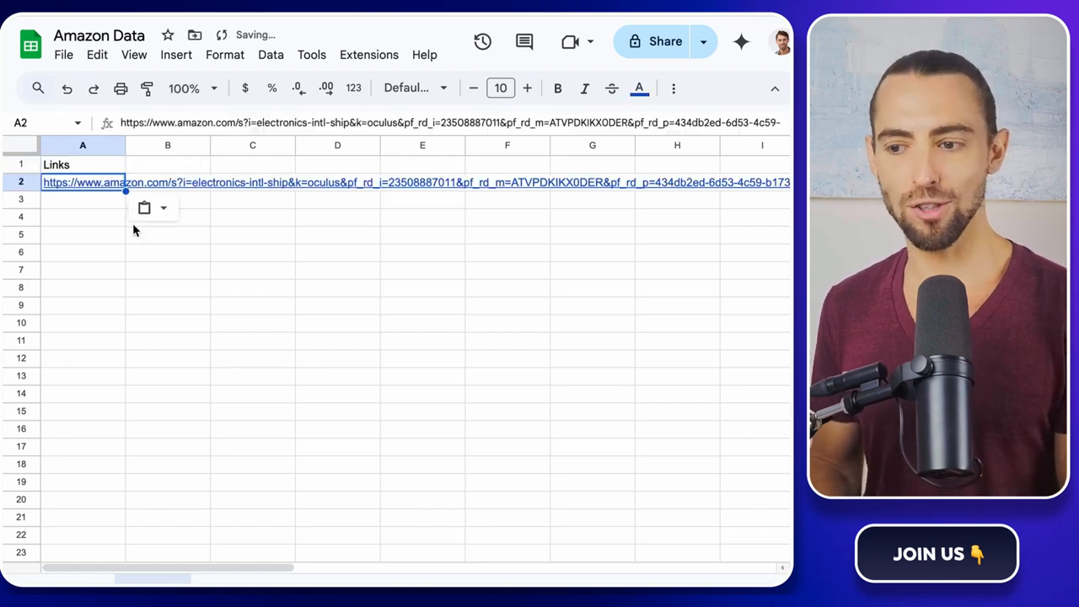
left_click(98, 202)
key("ctrl+v")
left_click(84, 218)
key("ctrl+v")
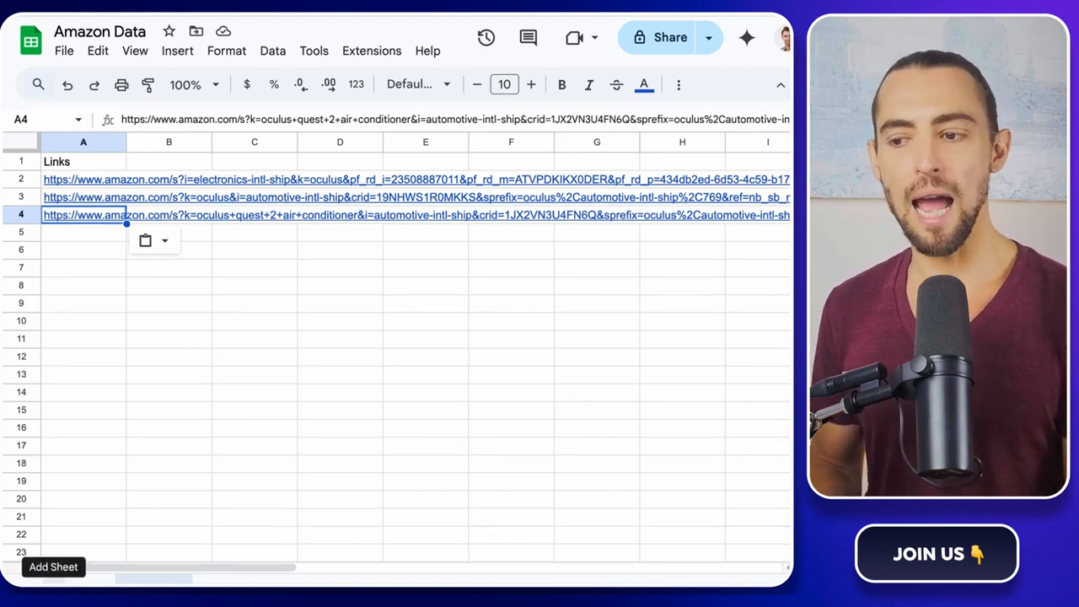
- Add a second sheet to the spreadsheet and name it Scraped Data
left_click(55, 589)
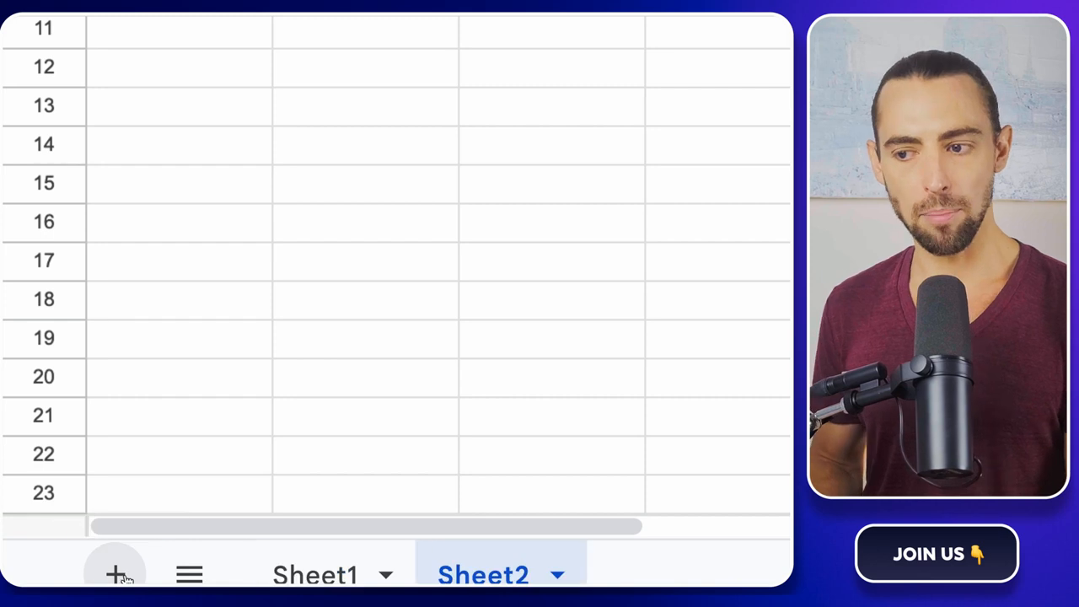
double_click(488, 576)
type("Scraped")
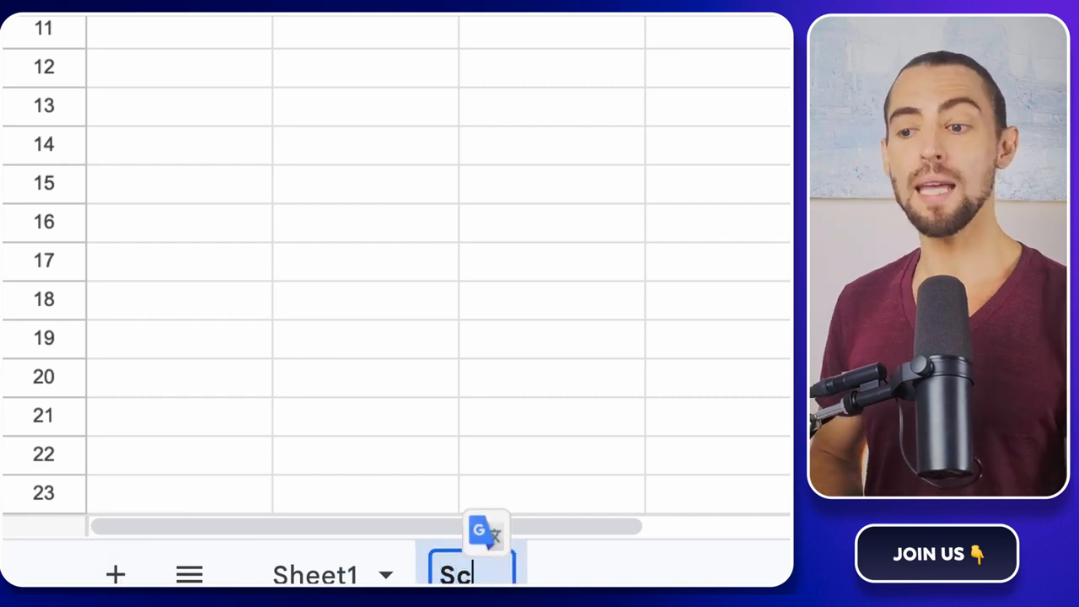
type(" Data")
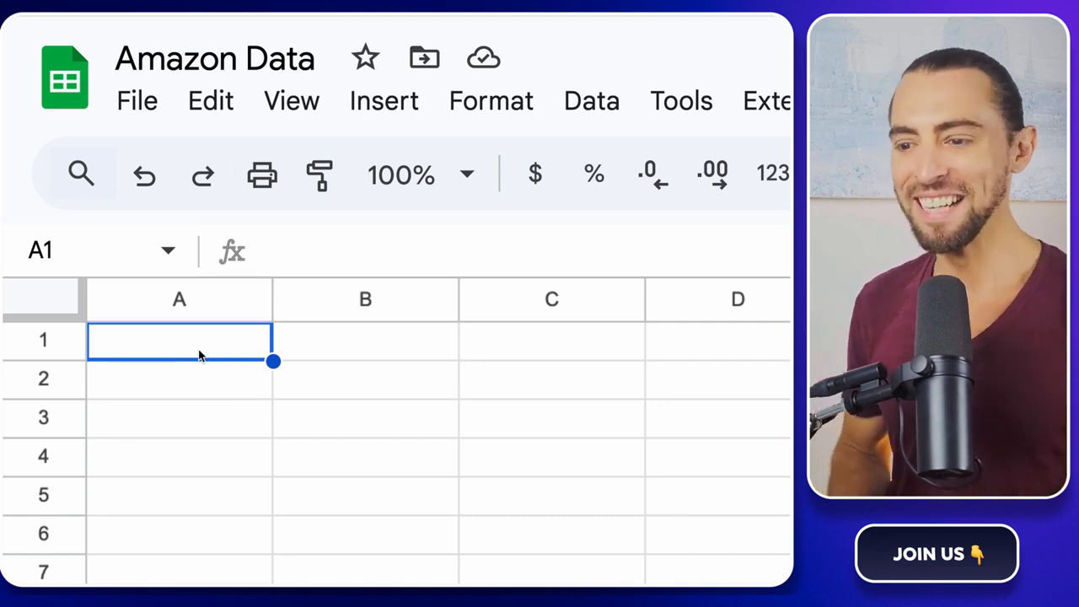
- Enter the headers Title in cell A1 and URL in cell B1 of the empty Scraped Data sheet
type("Title")
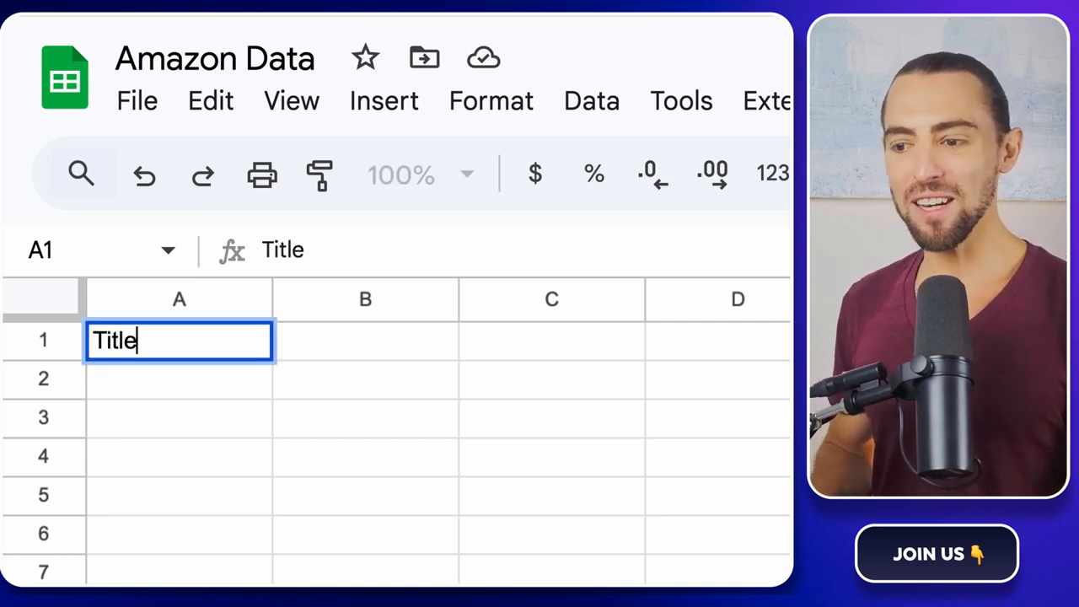
key("Tab")
type("URL")
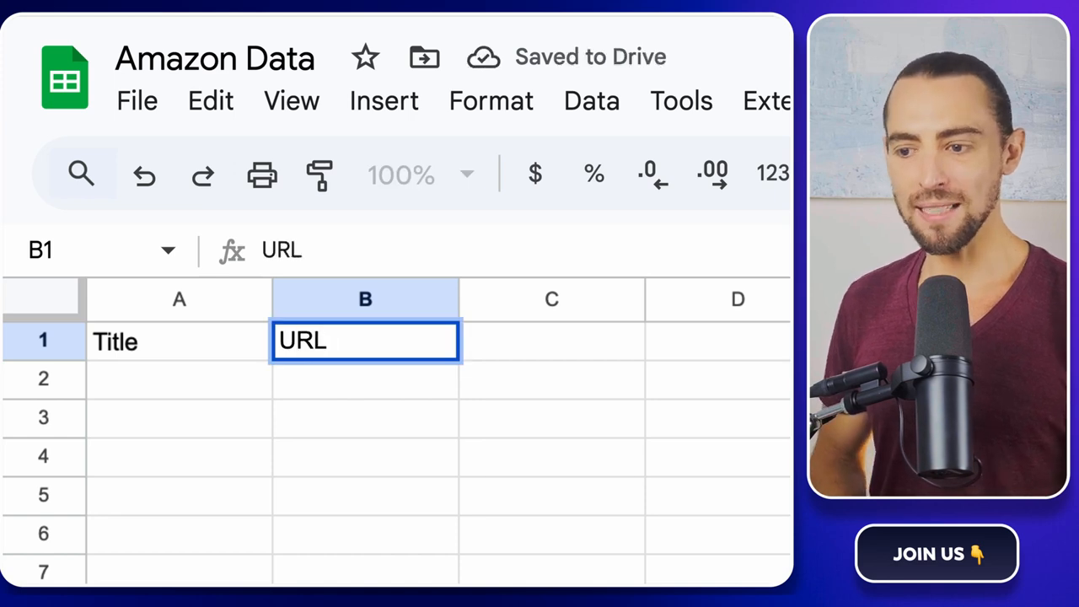
key("Tab")
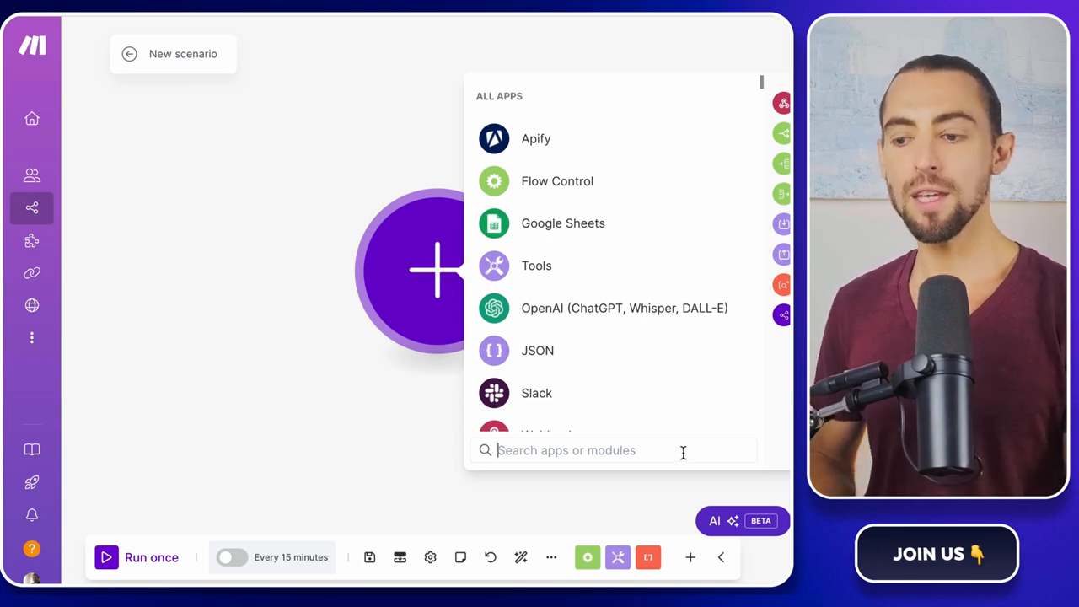
- In the new Make scenario, add the Google Sheets Search Rows module as the first module
type("google sheets")
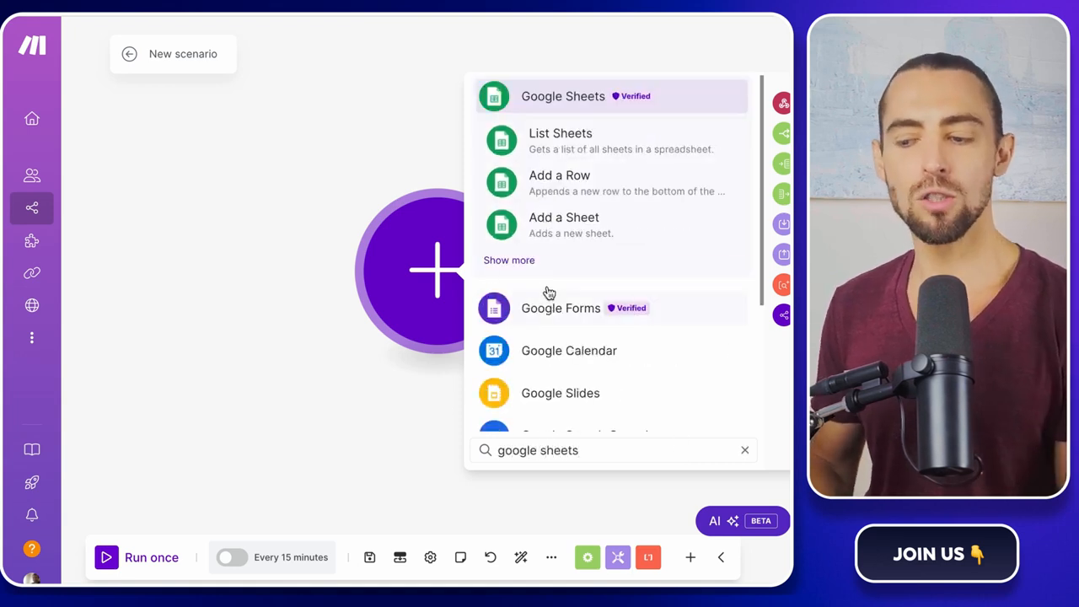
left_click(522, 263)
scroll(655, 321, "down", 3)
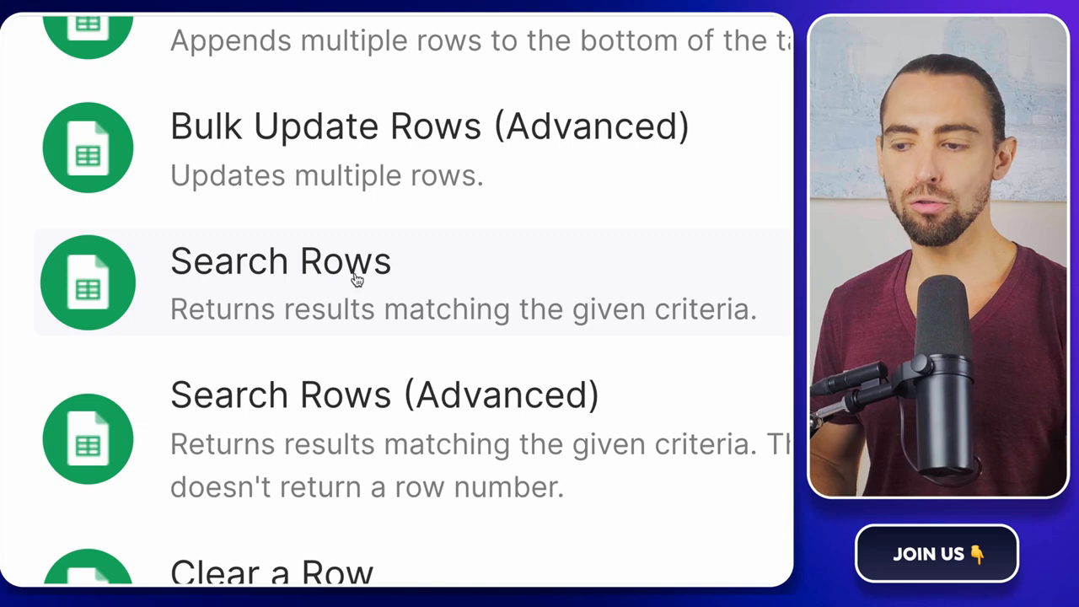
left_click(574, 324)
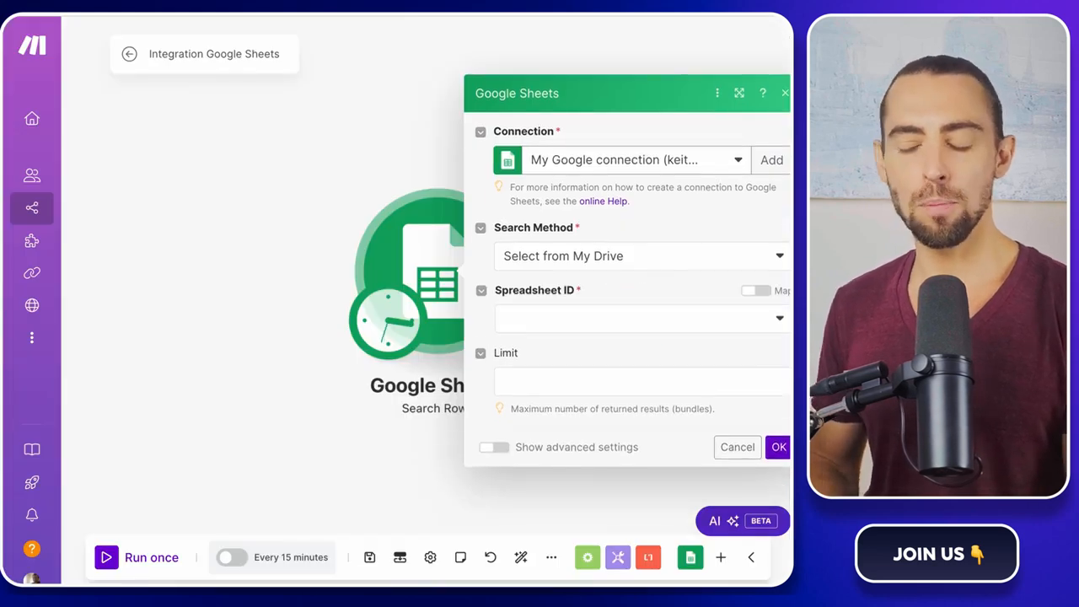
- Configure the Search Rows module to read Sheet1 of the Amazon Data spreadsheet and save its settings
left_click(596, 321)
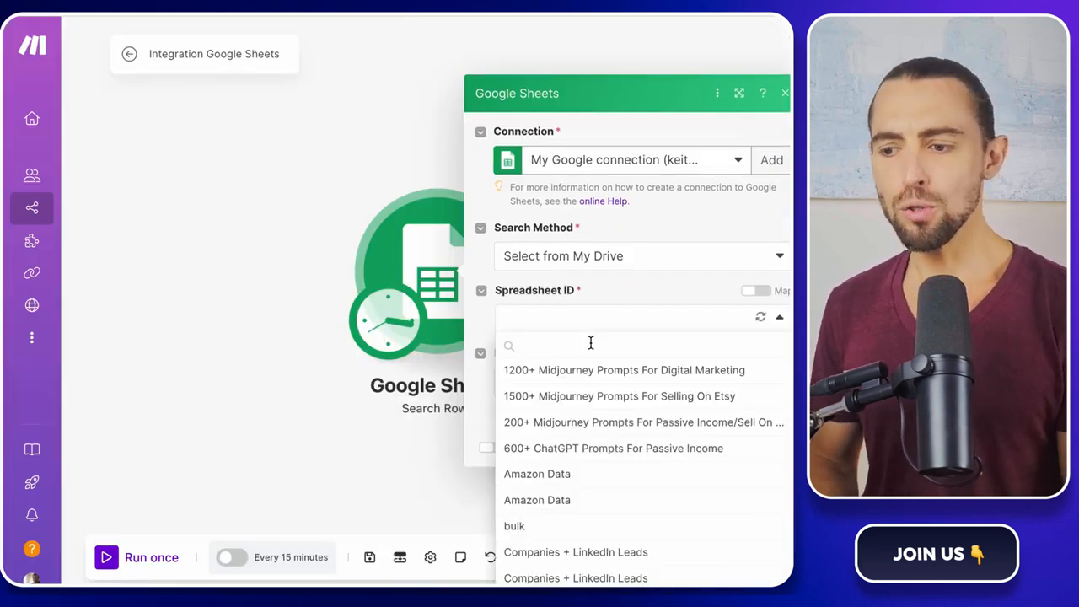
type("amaz")
left_click(590, 378)
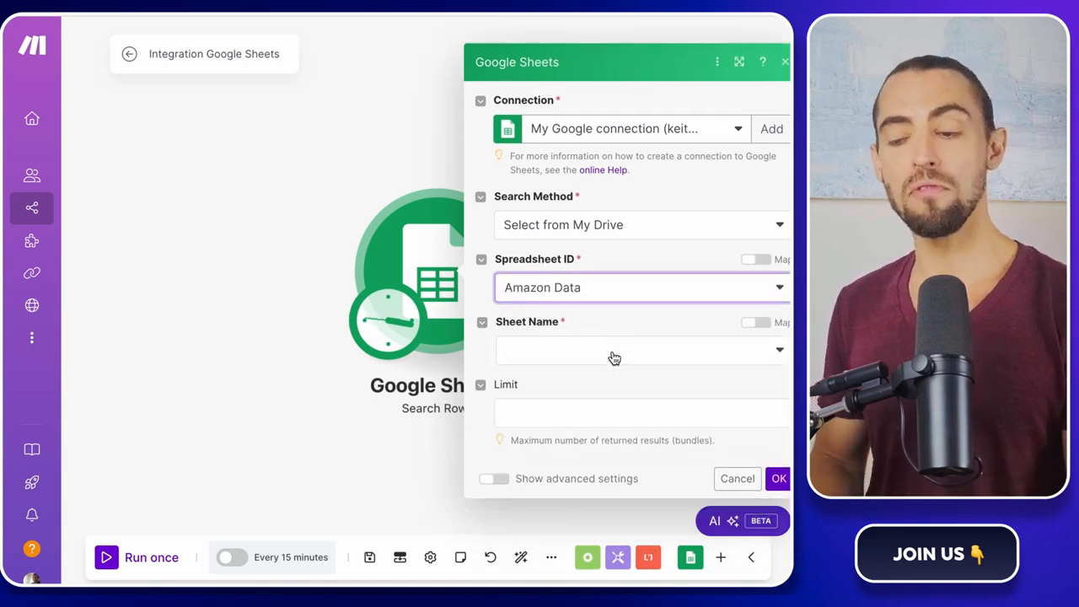
left_click(613, 358)
left_click(603, 379)
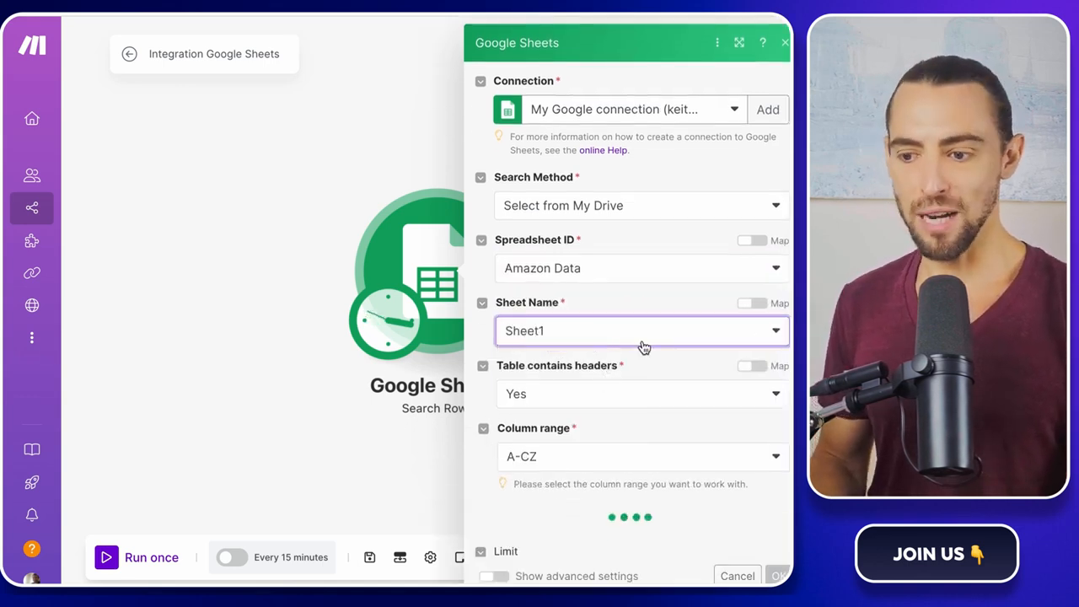
scroll(709, 507, "down", 3)
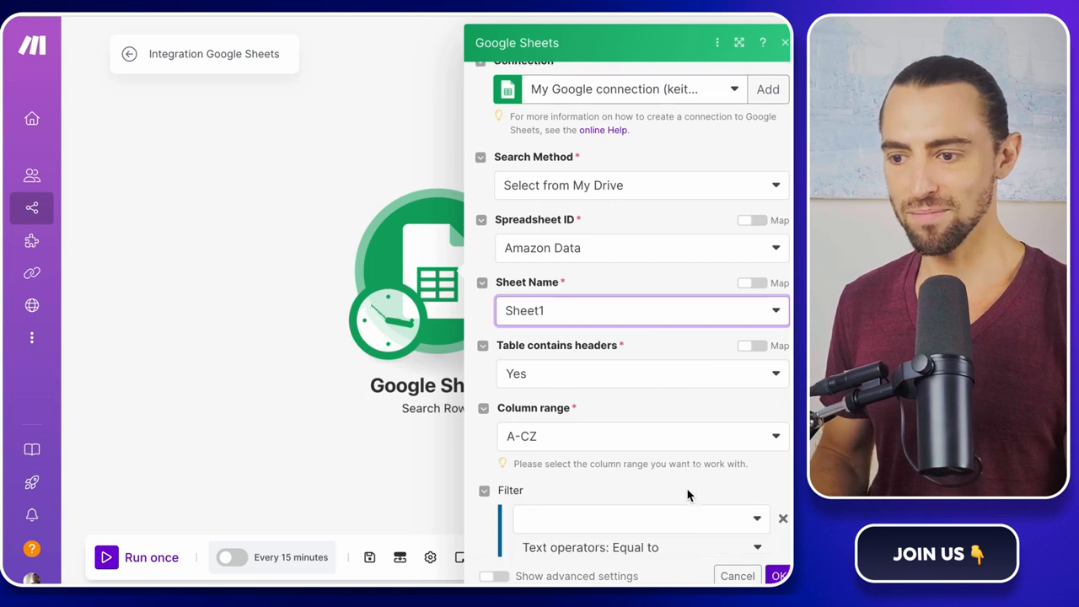
left_click(778, 576)
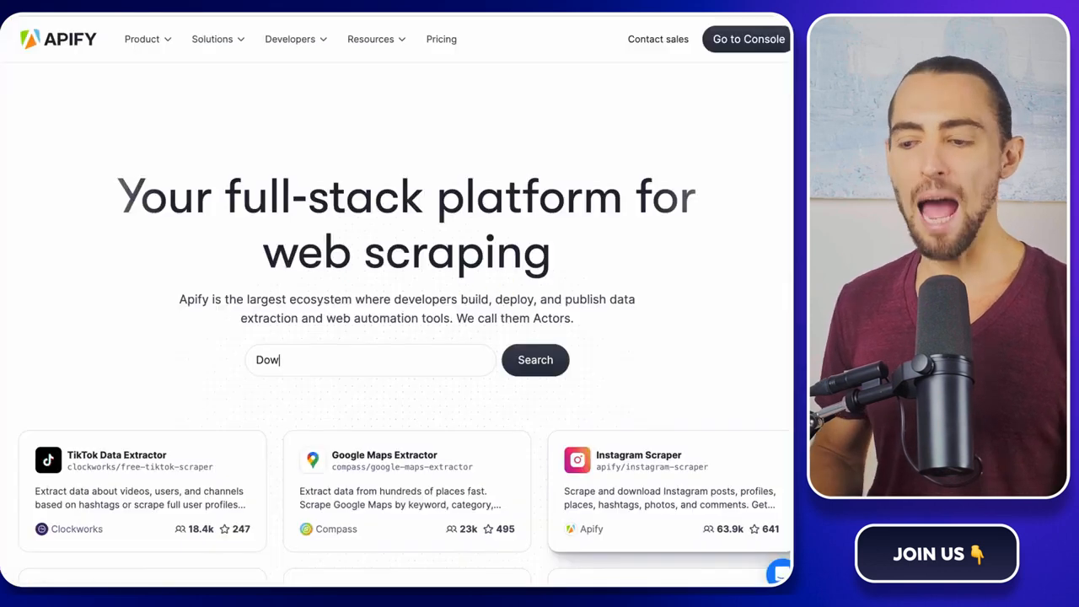
- Switch to Apify, look over the featured scrapers, and check the account's free usage allowance in the Apify Store
type("website to feed AI")
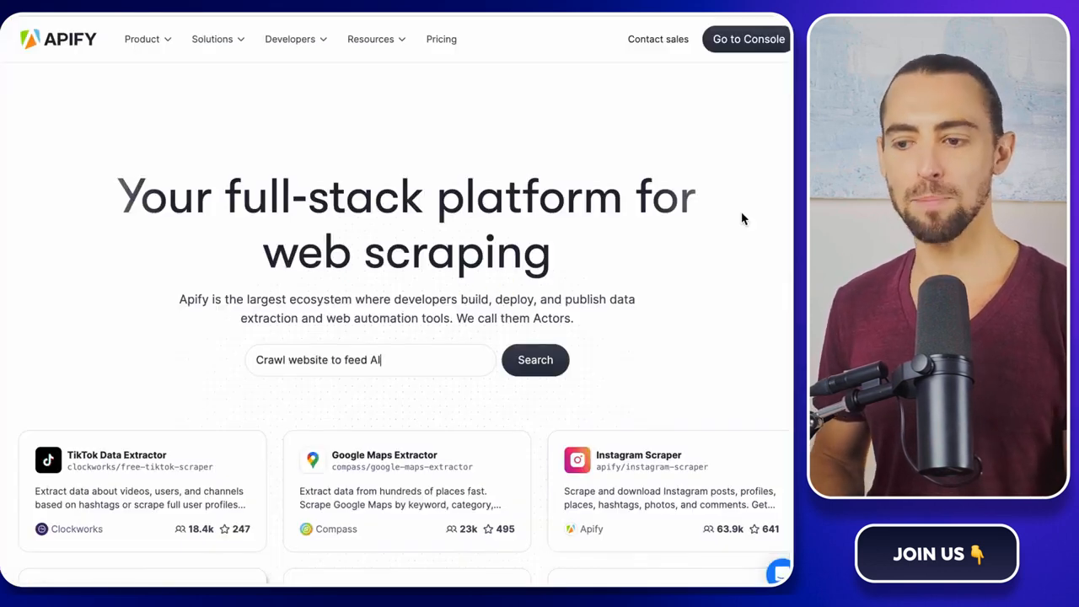
scroll(724, 219, "down", 1)
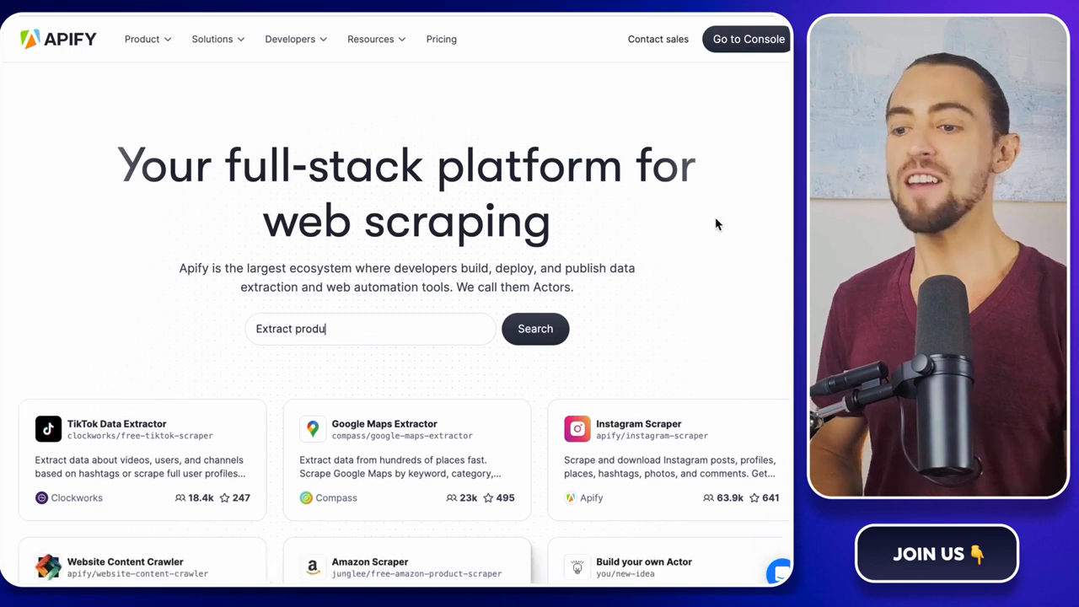
scroll(714, 223, "down", 3)
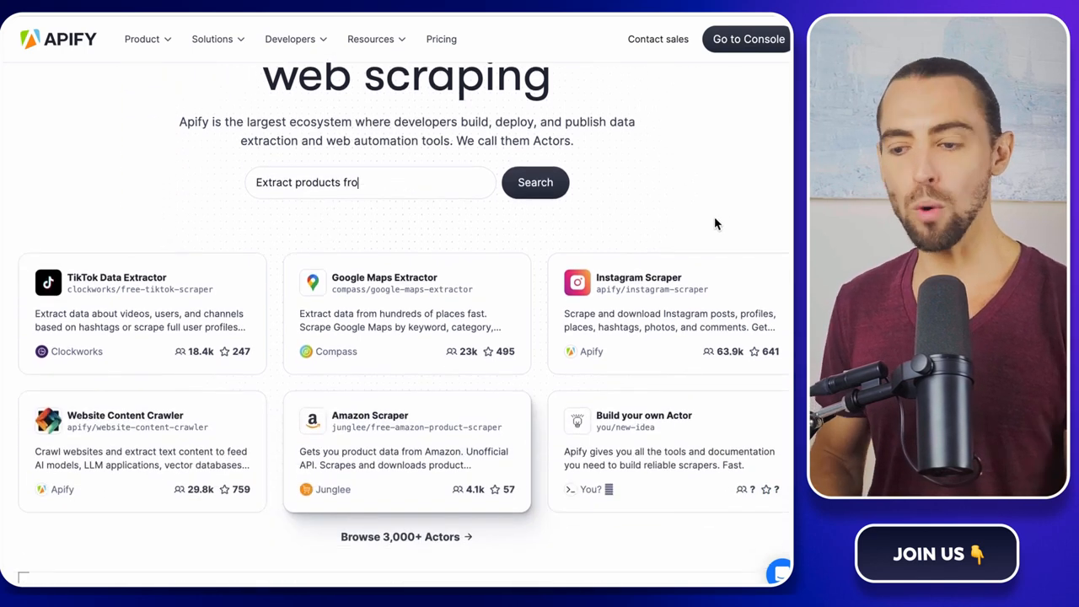
scroll(714, 223, "down", 1)
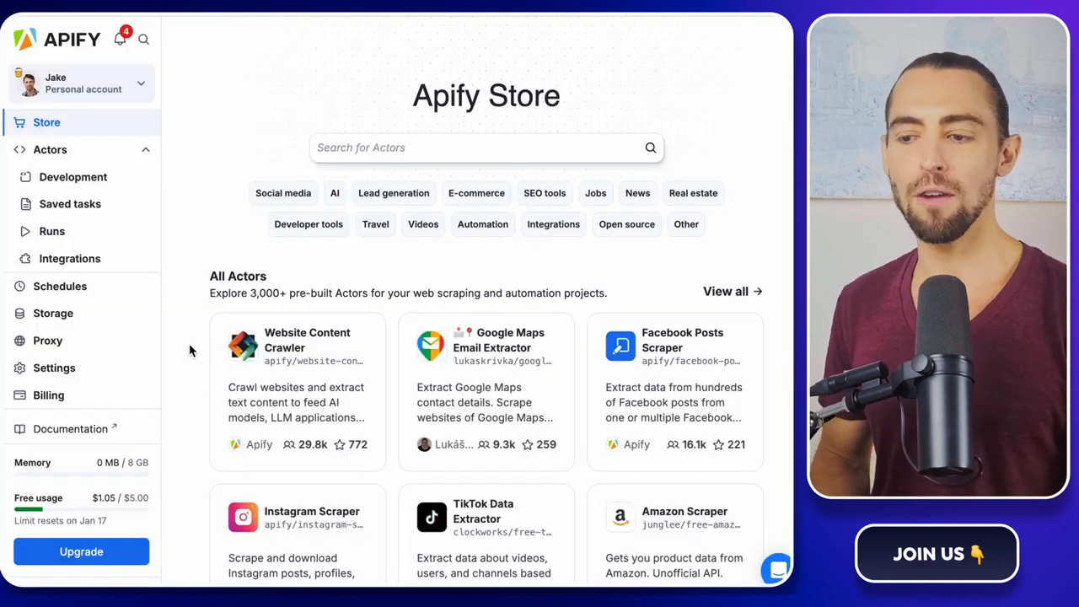
scroll(189, 343, "down", 1)
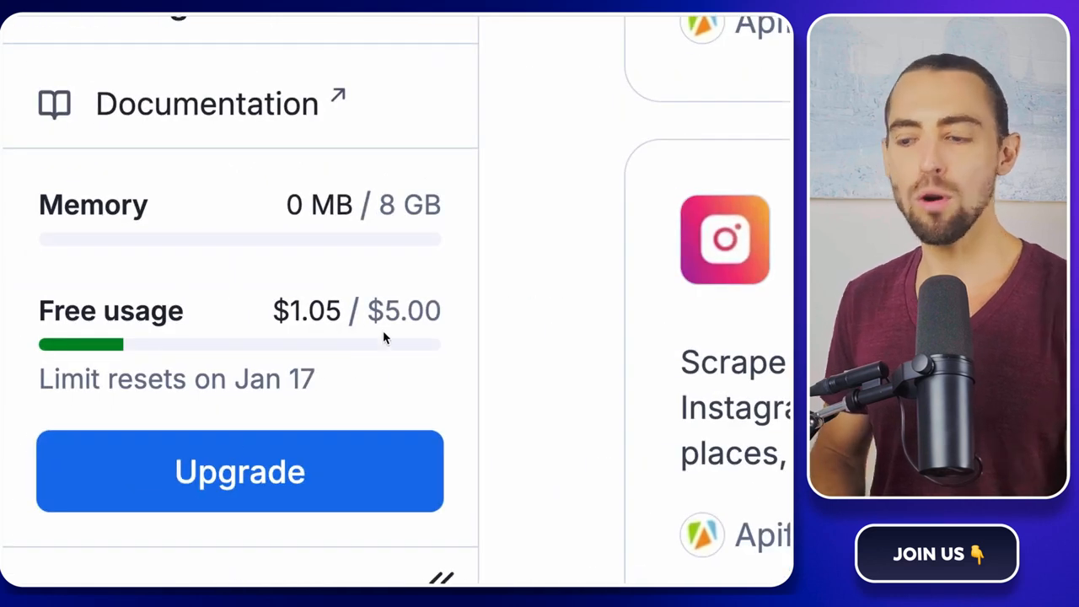
left_click_drag(368, 312, 439, 312)
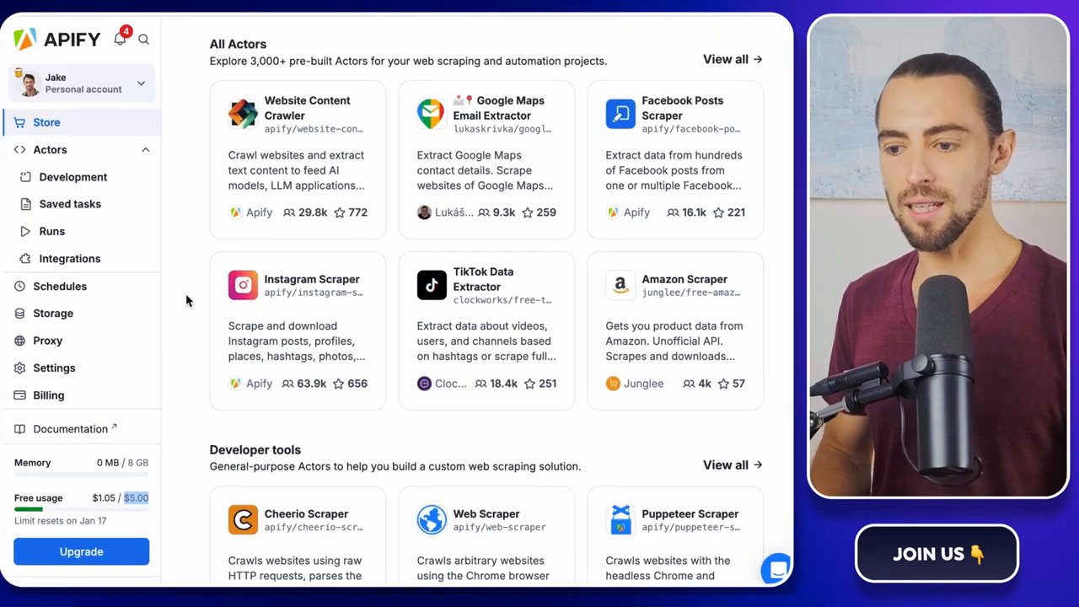
scroll(187, 301, "up", 3)
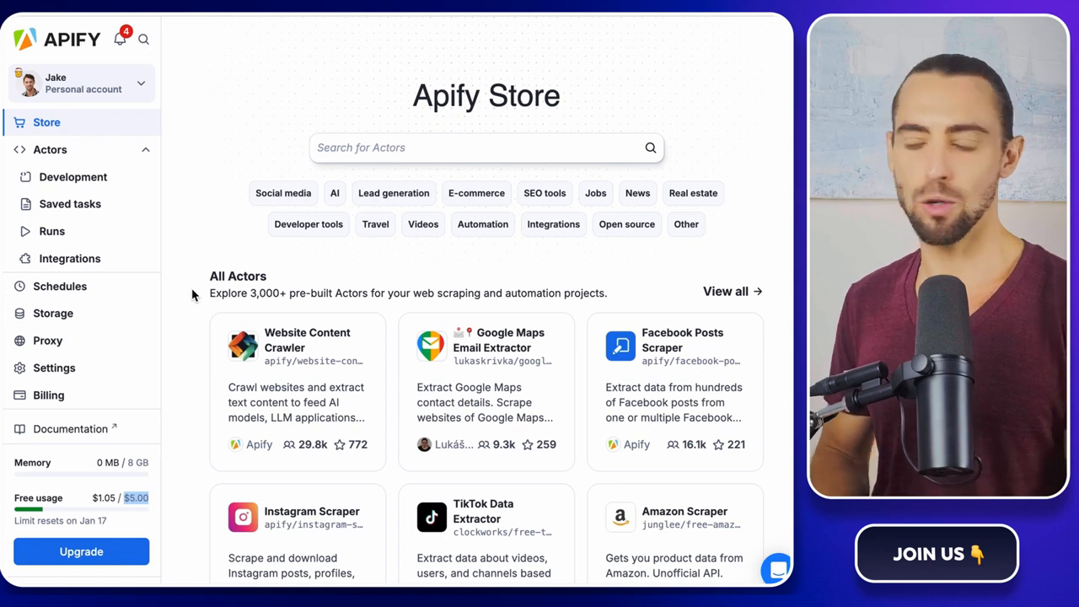
- Search the Apify Store for "amazon sc" and open the Amazon Scraper Actor by junglee
left_click(371, 148)
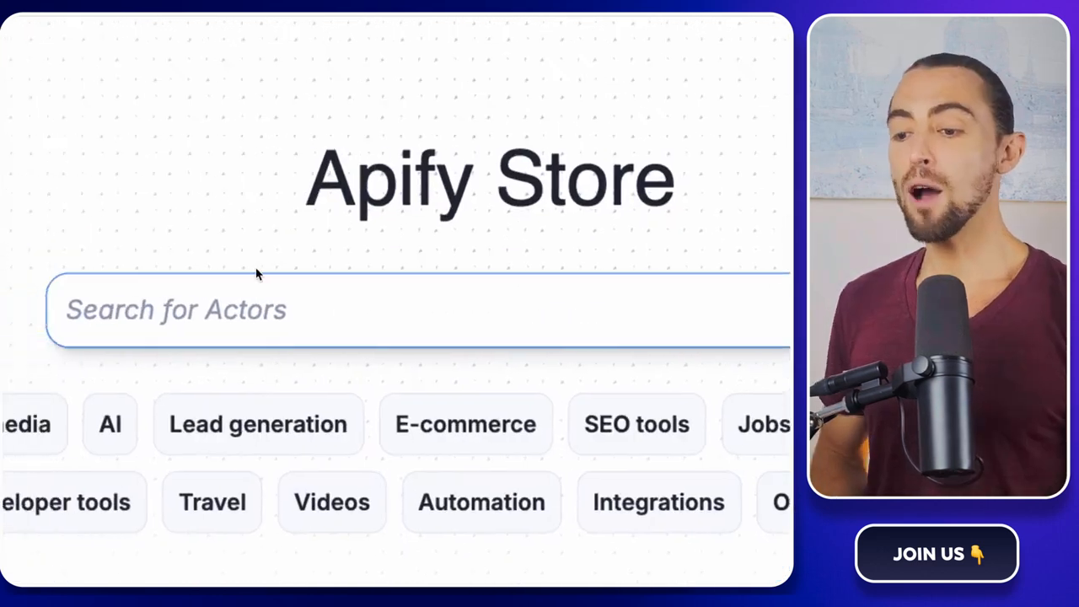
type("ama")
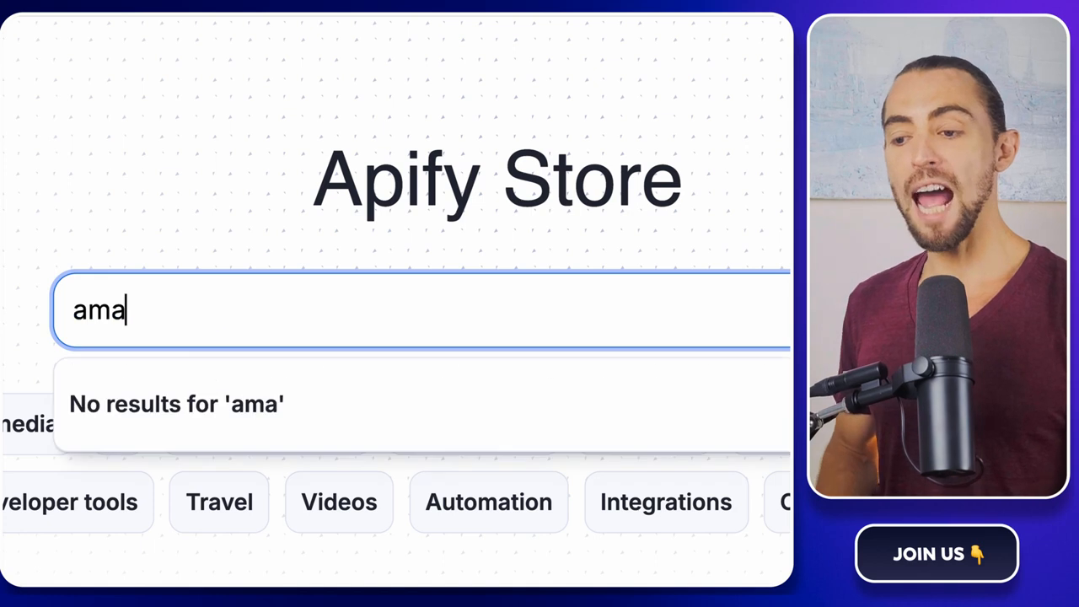
type("zon sc")
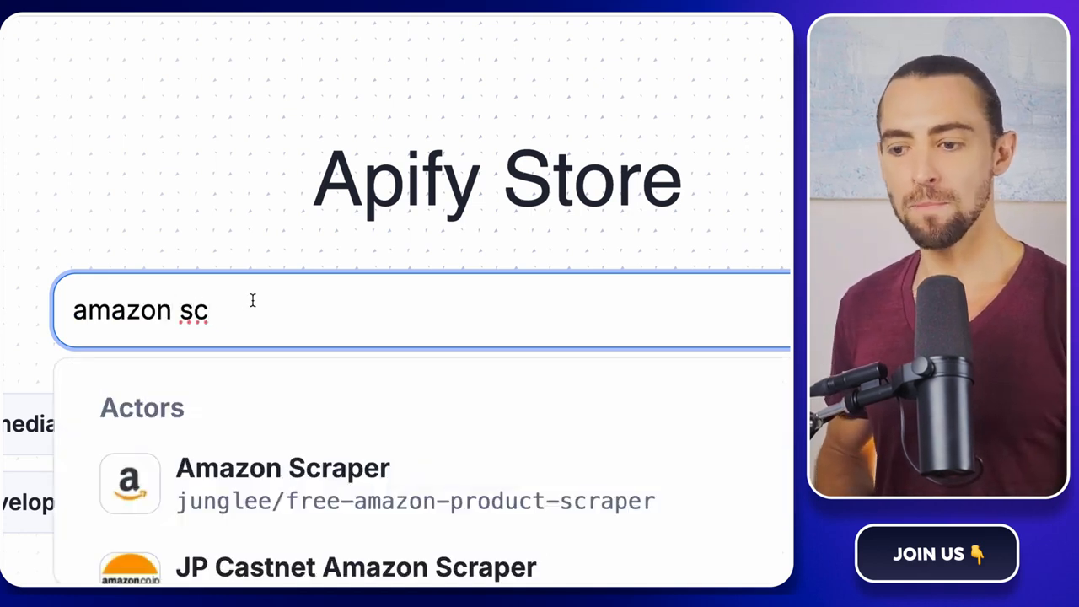
left_click(289, 475)
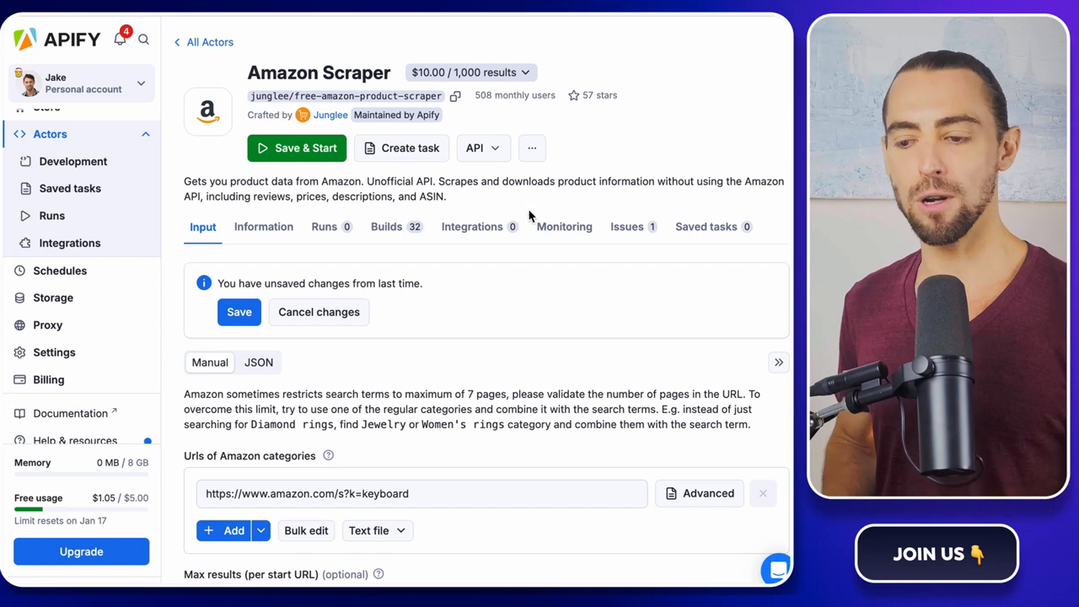
- Replace the keyboard URL in the Amazon categories input with the copied Amazon search URL for oculus
scroll(502, 270, "down", 1)
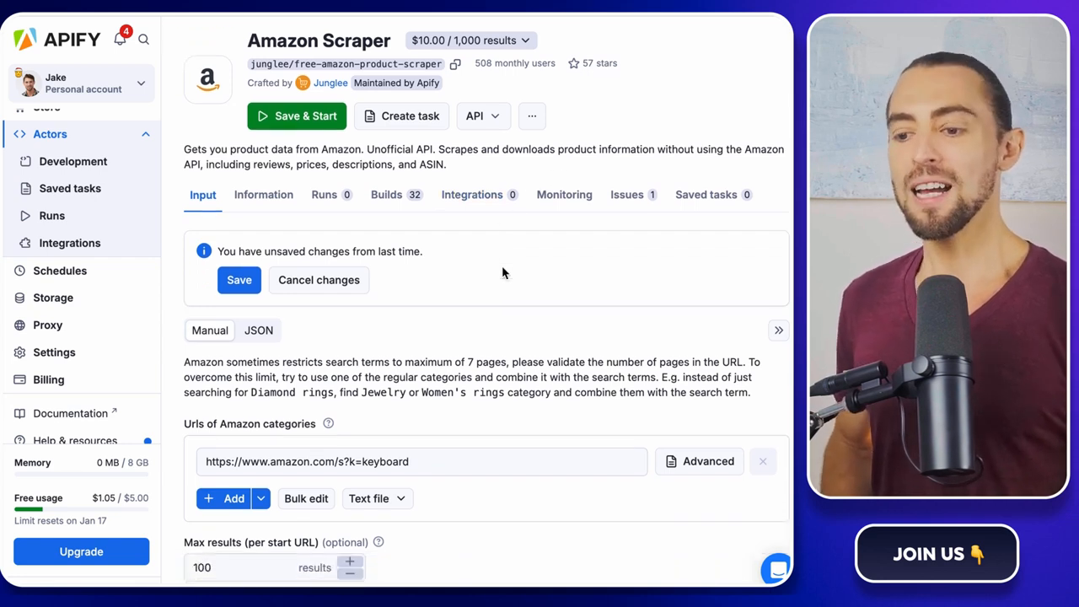
scroll(501, 273, "down", 2)
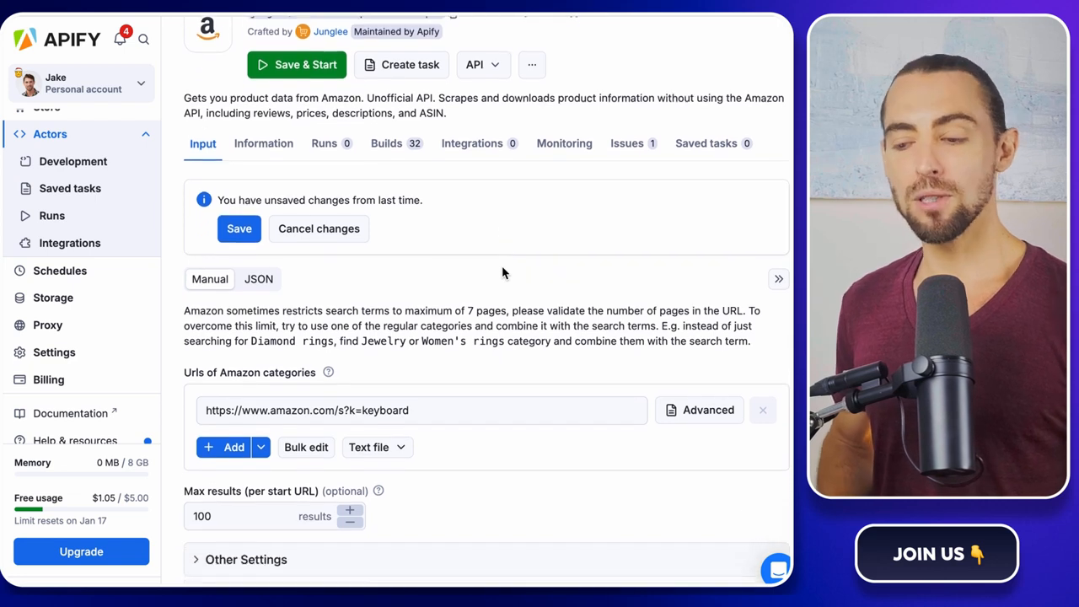
scroll(502, 273, "down", 3)
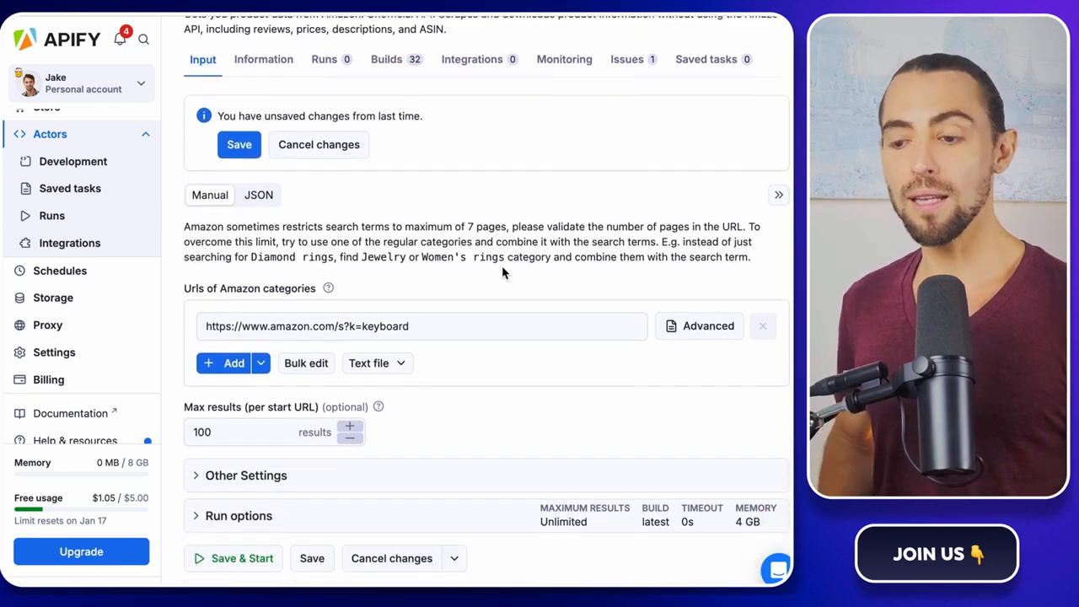
scroll(501, 268, "down", 2)
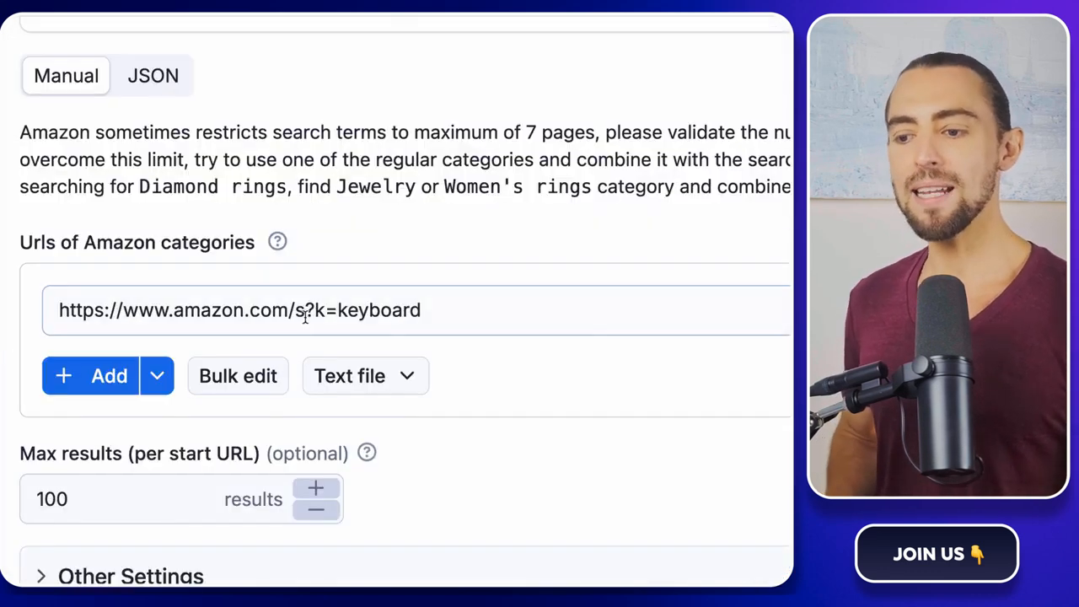
left_click(305, 310)
key("ctrl+a")
key("ctrl+v")
- Set the max results per start URL to 3, then save the input and start the Amazon Scraper run
left_click(144, 499)
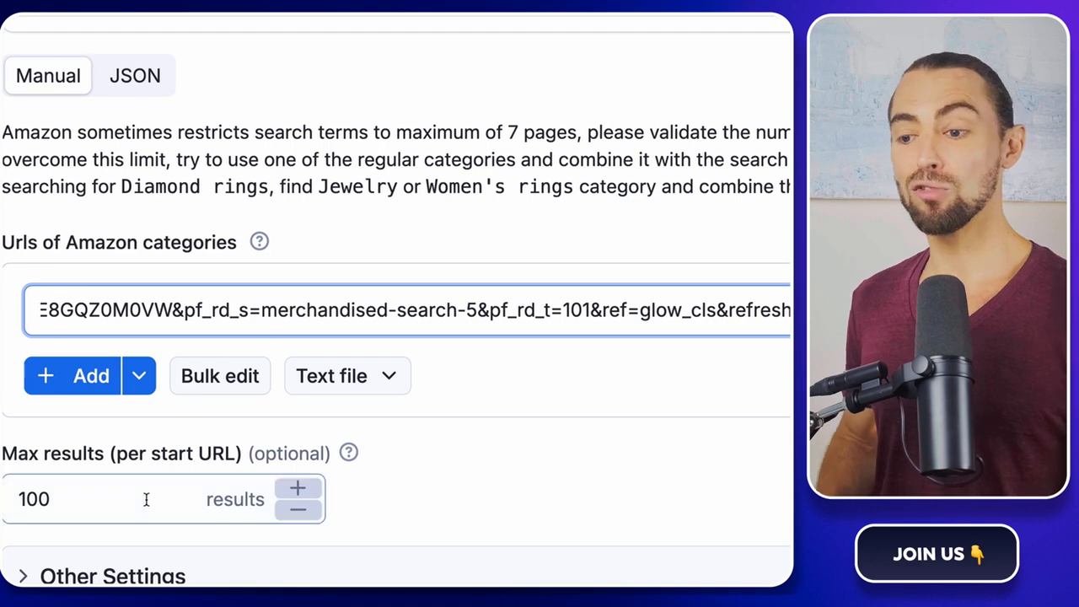
double_click(145, 498)
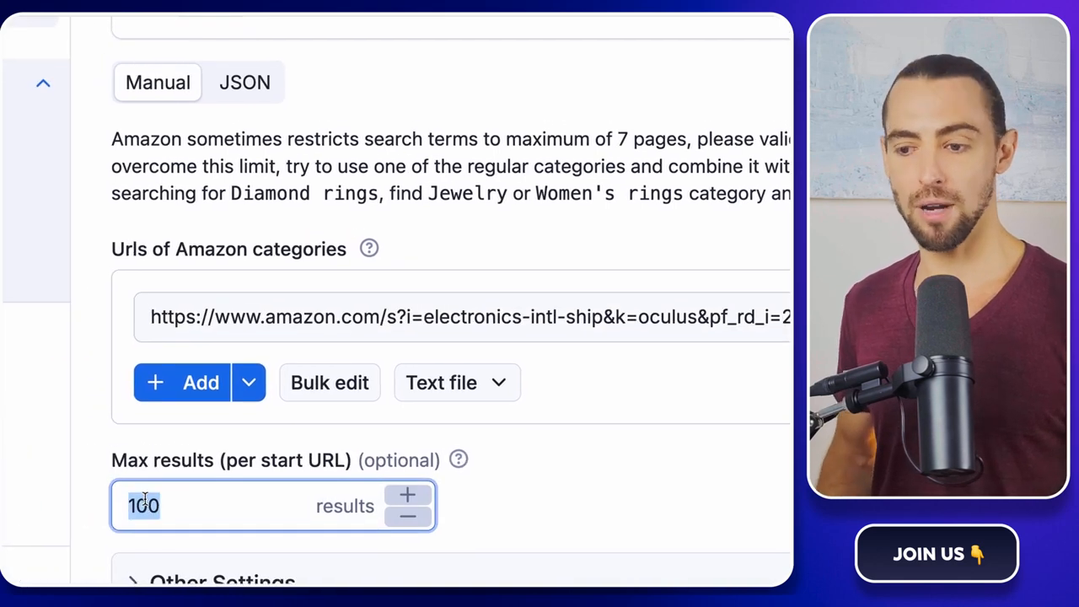
type("3")
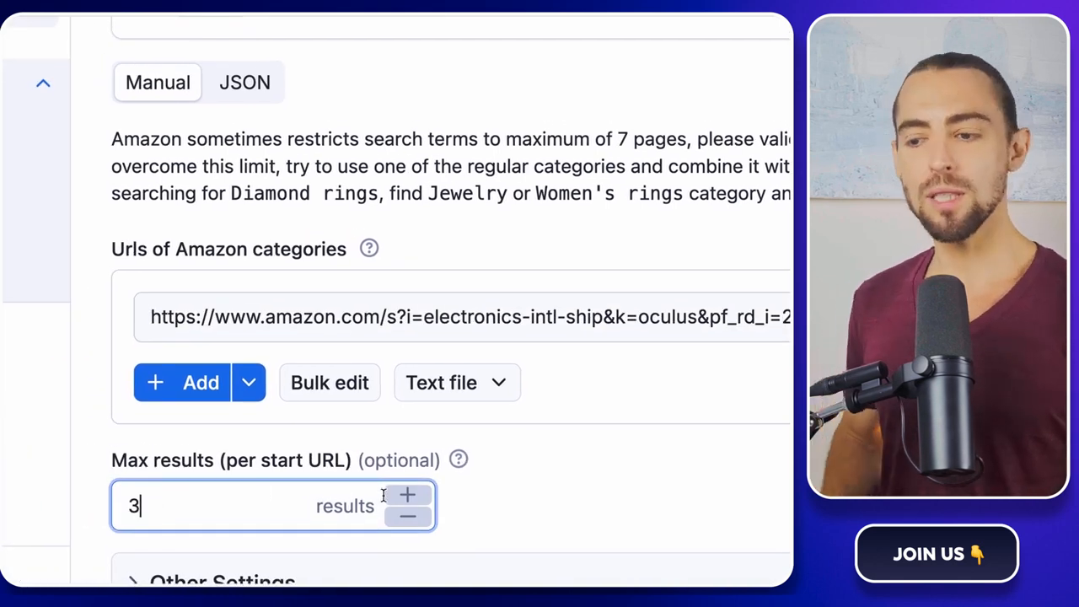
scroll(534, 489, "down", 3)
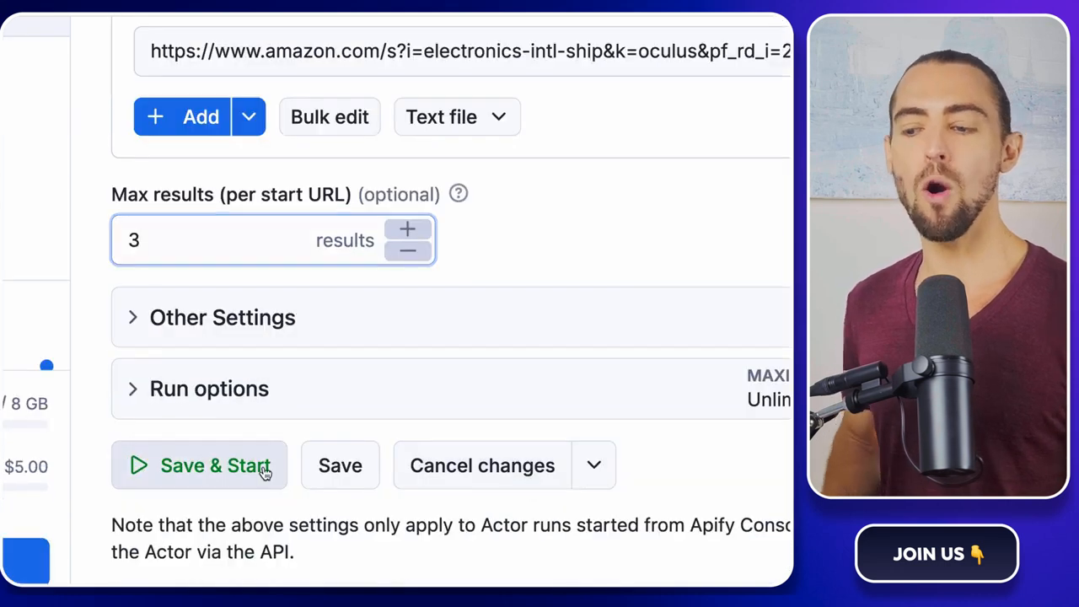
left_click(265, 473)
left_click(265, 473)
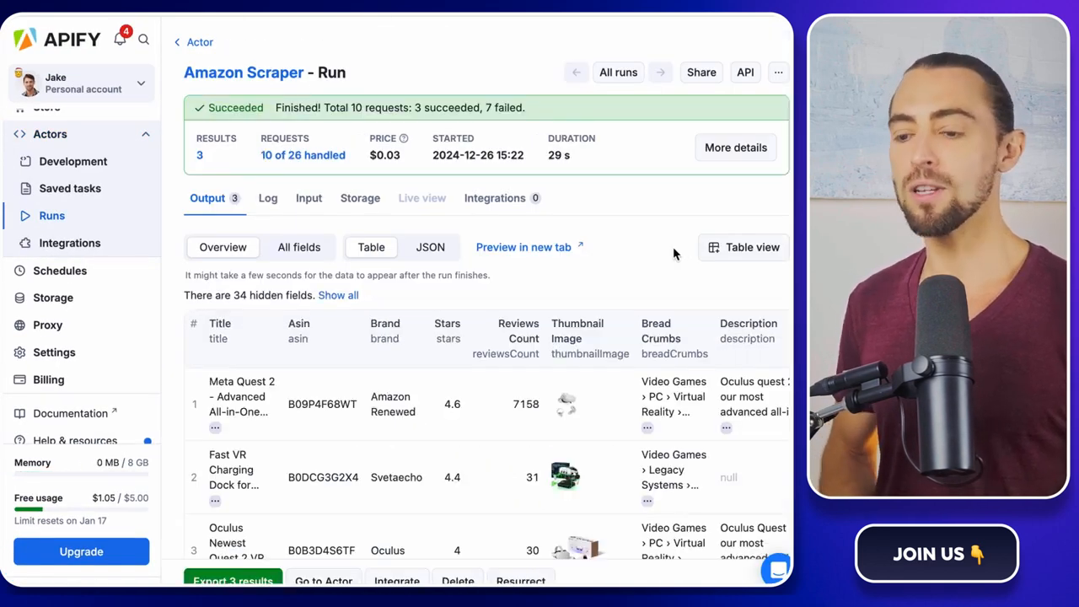
- Examine the run's output table across its columns, from the product titles to the price and URL fields
scroll(673, 246, "down", 2)
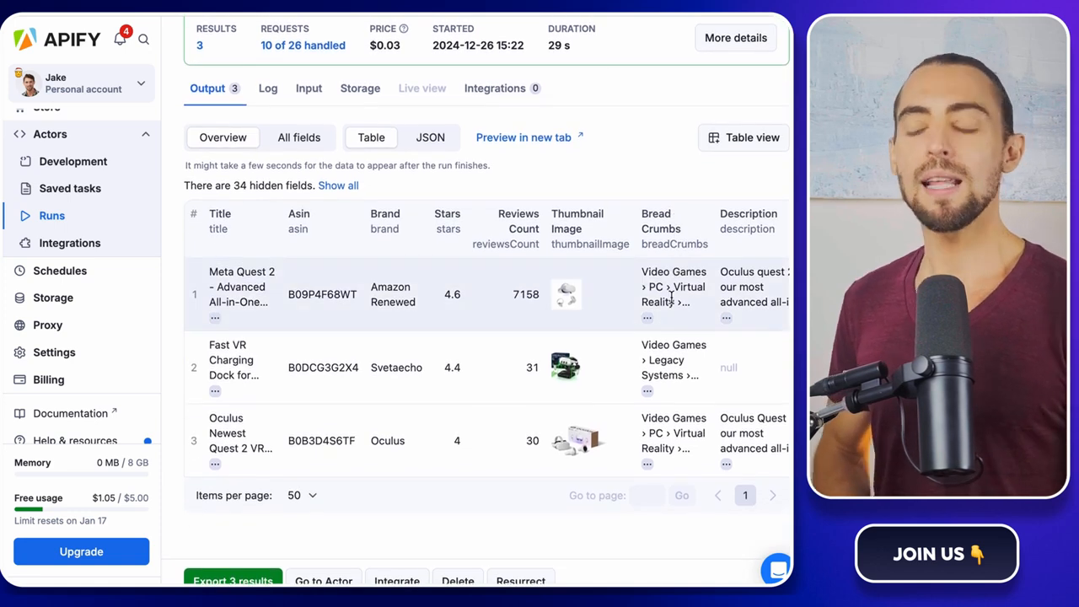
scroll(571, 361, "right", 5)
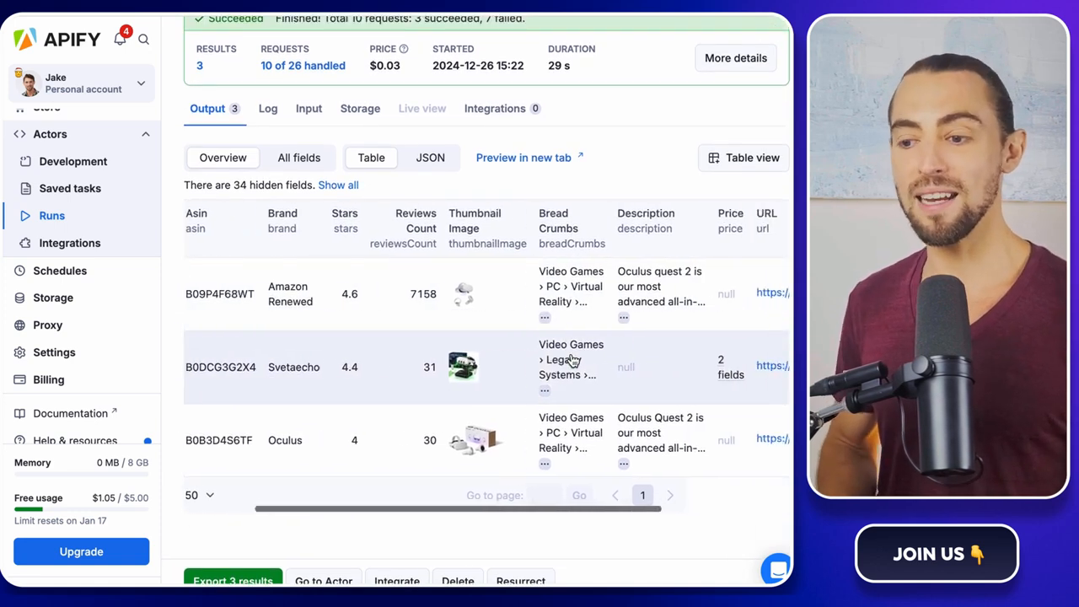
scroll(571, 358, "right", 3)
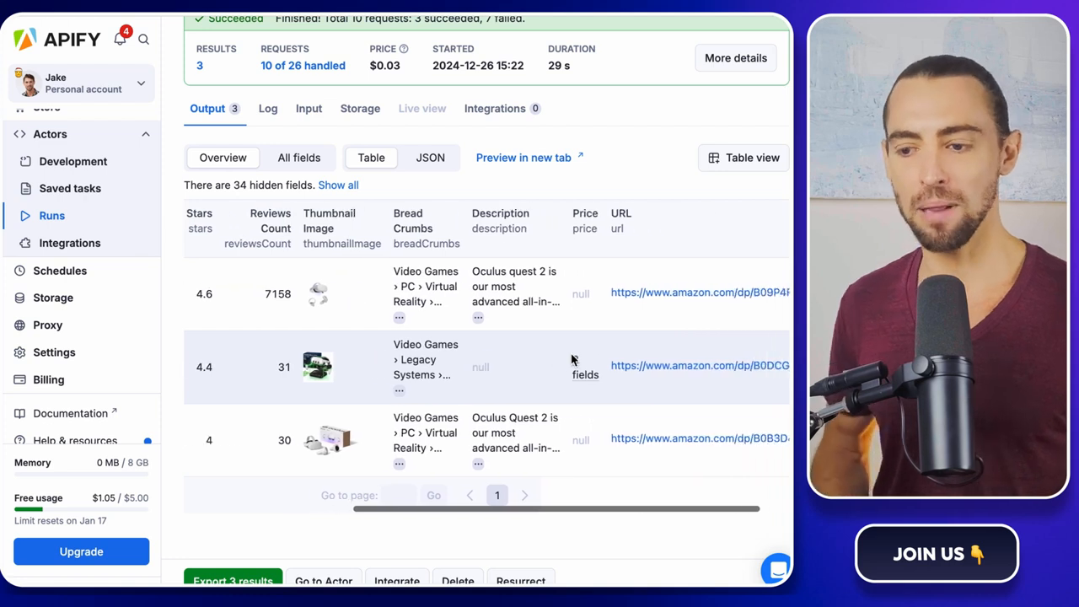
scroll(572, 358, "left", 5)
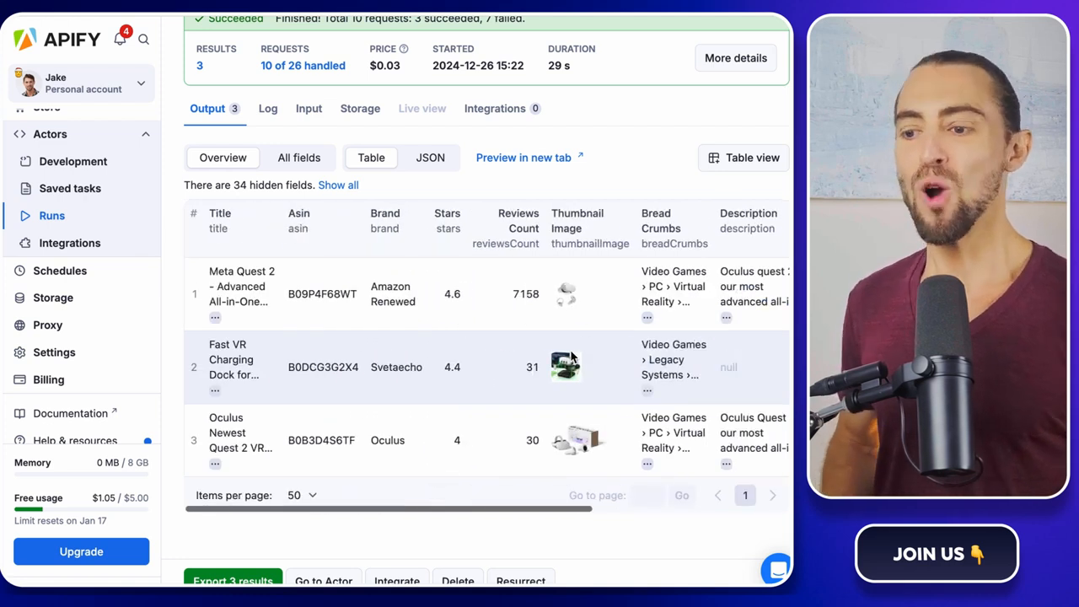
- Switch to the Make scenario and add an Apify Run an Actor module after the Google Sheets Search Rows module
scroll(572, 358, "up", 1)
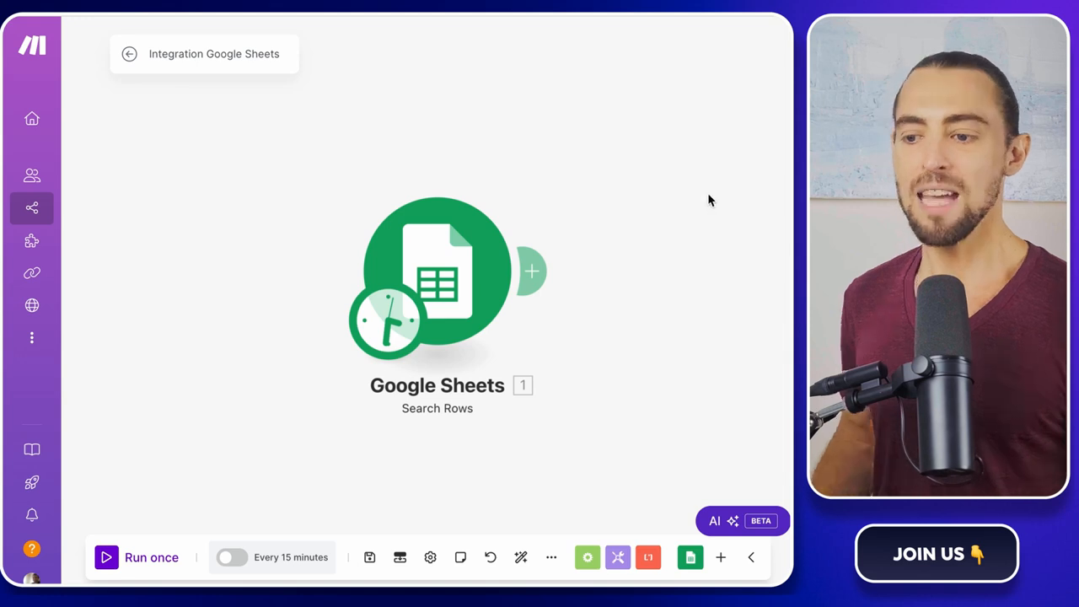
left_click(532, 271)
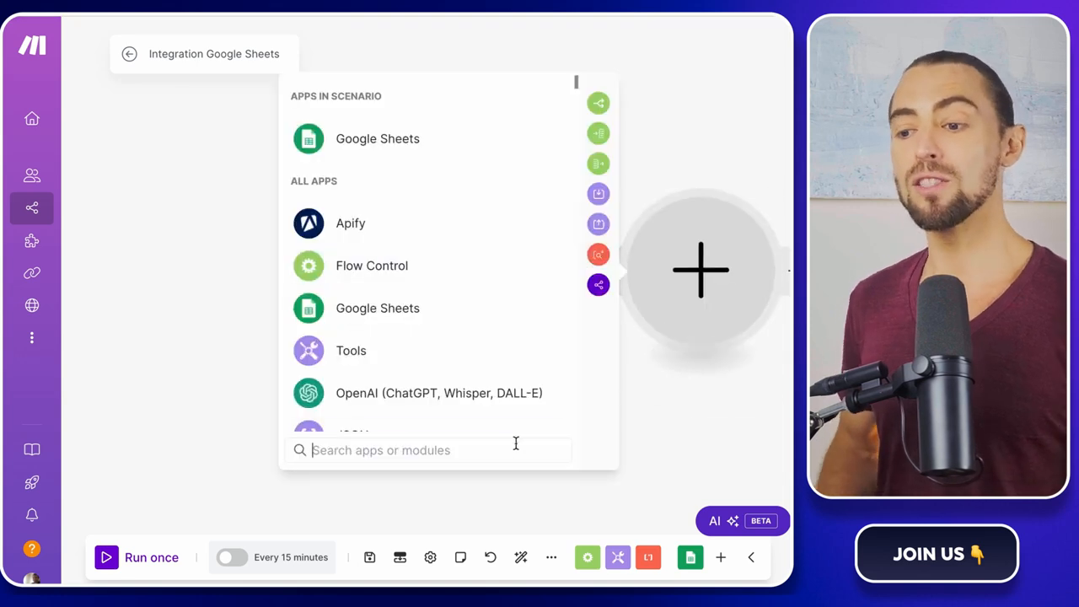
type("apify")
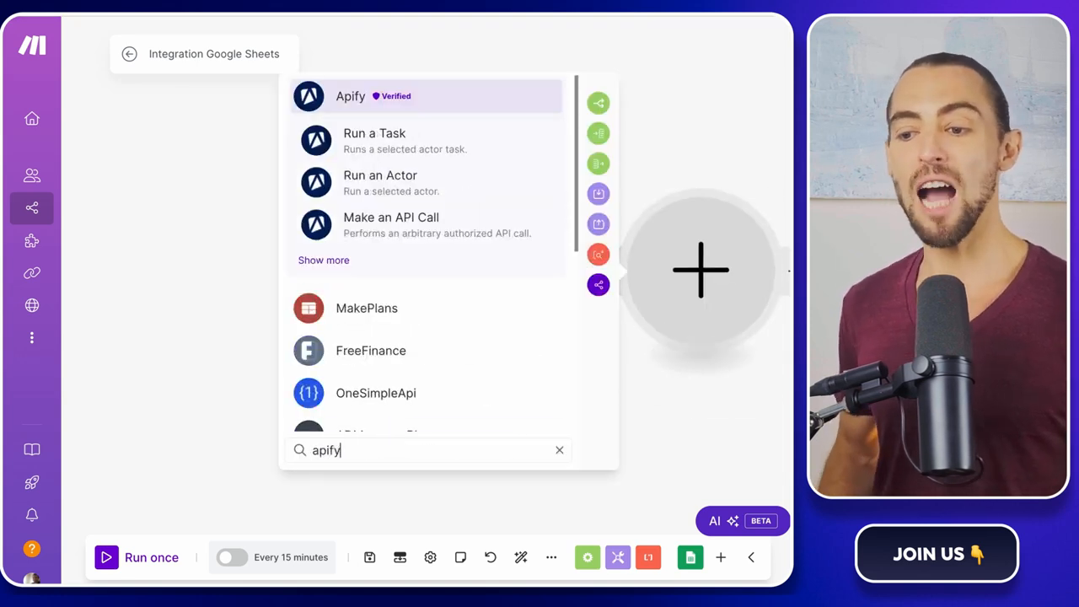
left_click(396, 198)
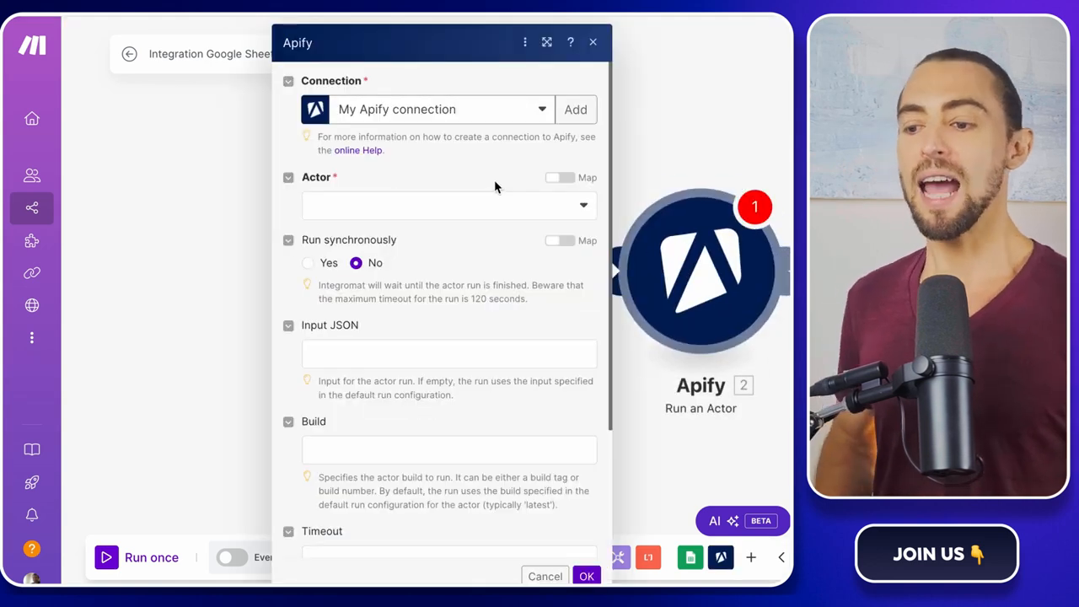
- Create the connection "My Apify connection" using the personal API token copied from the Apify account's API & Integrations settings, and save it
left_click(580, 116)
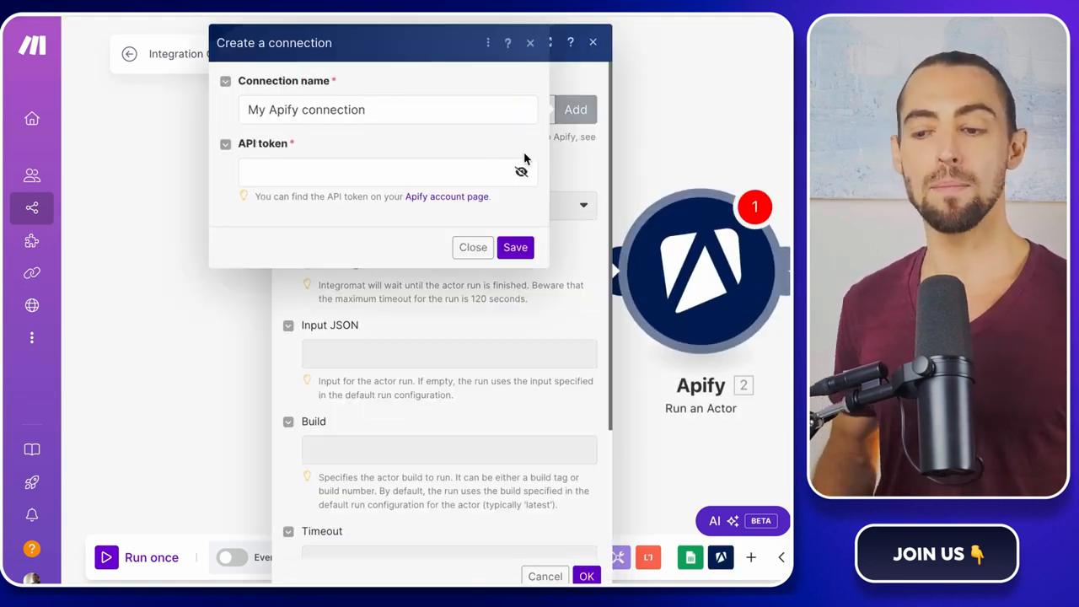
left_click(440, 199)
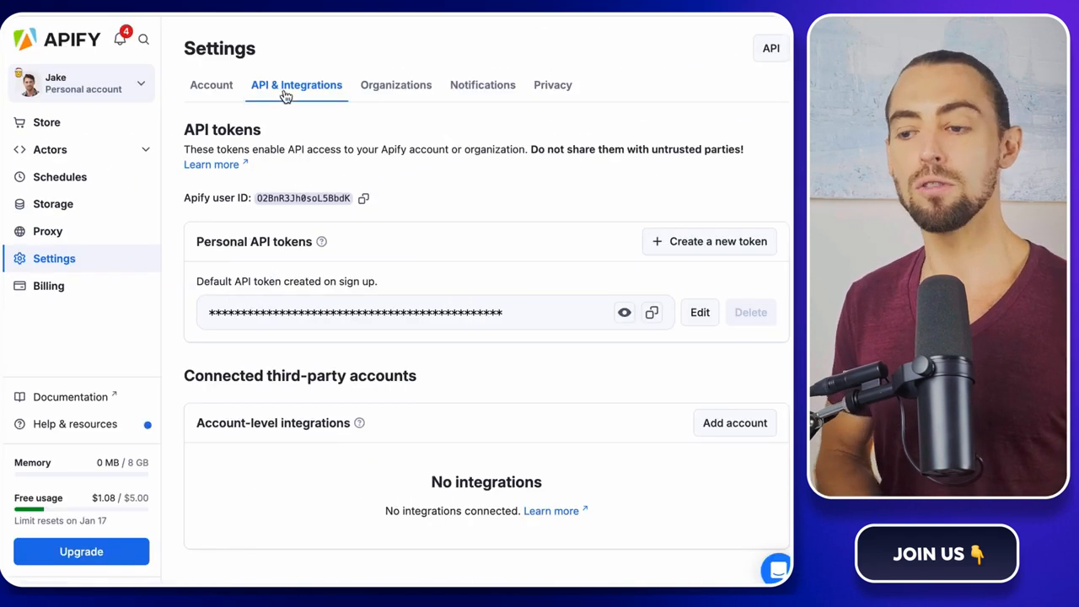
left_click(650, 316)
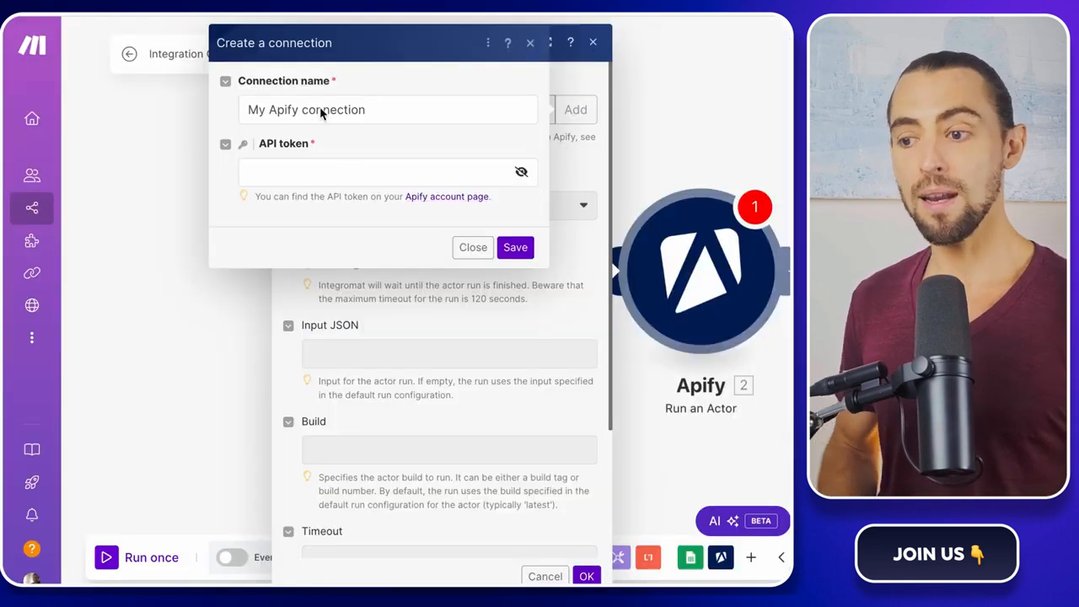
left_click(350, 174)
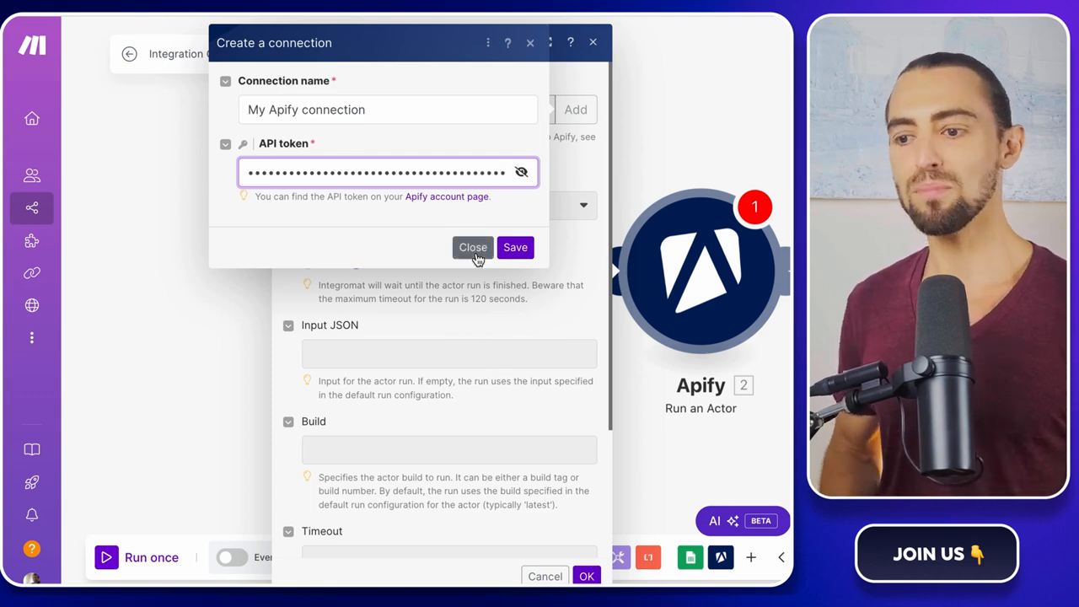
left_click(515, 248)
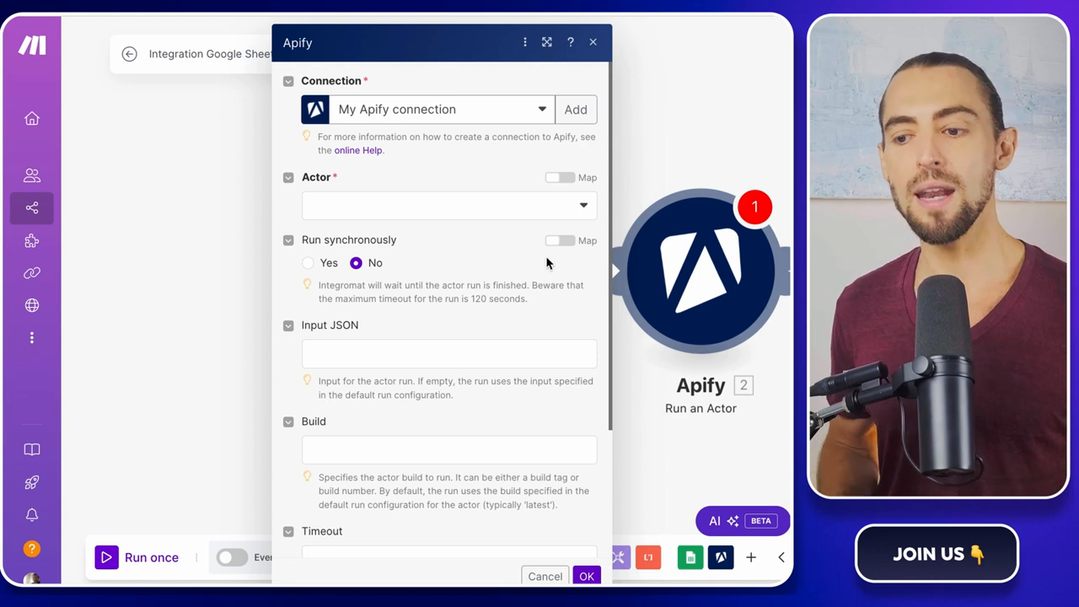
- Choose Amazon Scraper (junglee/free-amazon-product-scraper) as the Actor and set Run synchronously to Yes
left_click(504, 211)
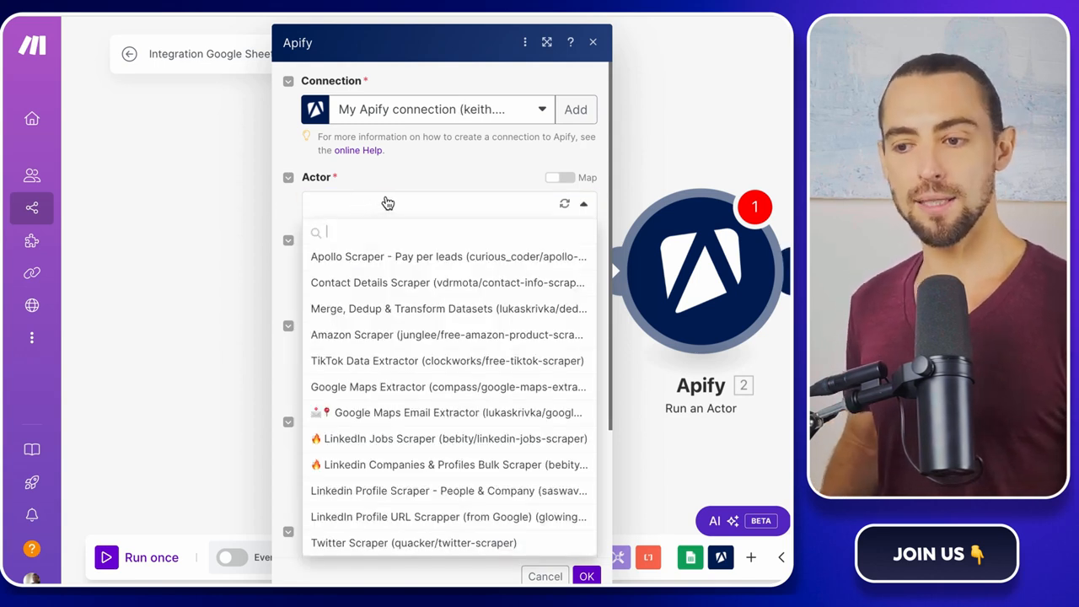
left_click(400, 337)
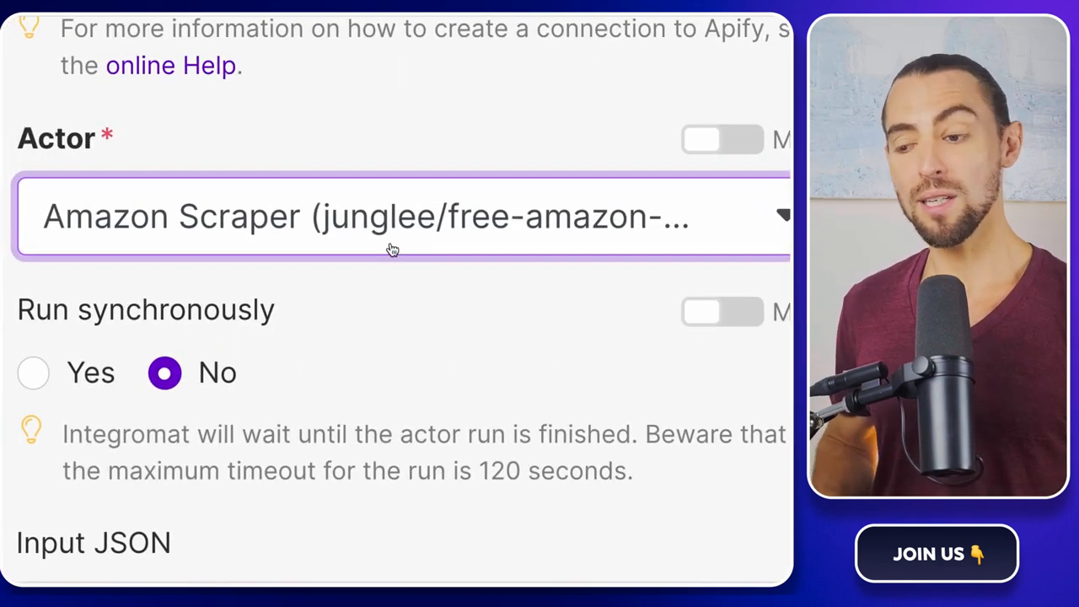
left_click(52, 374)
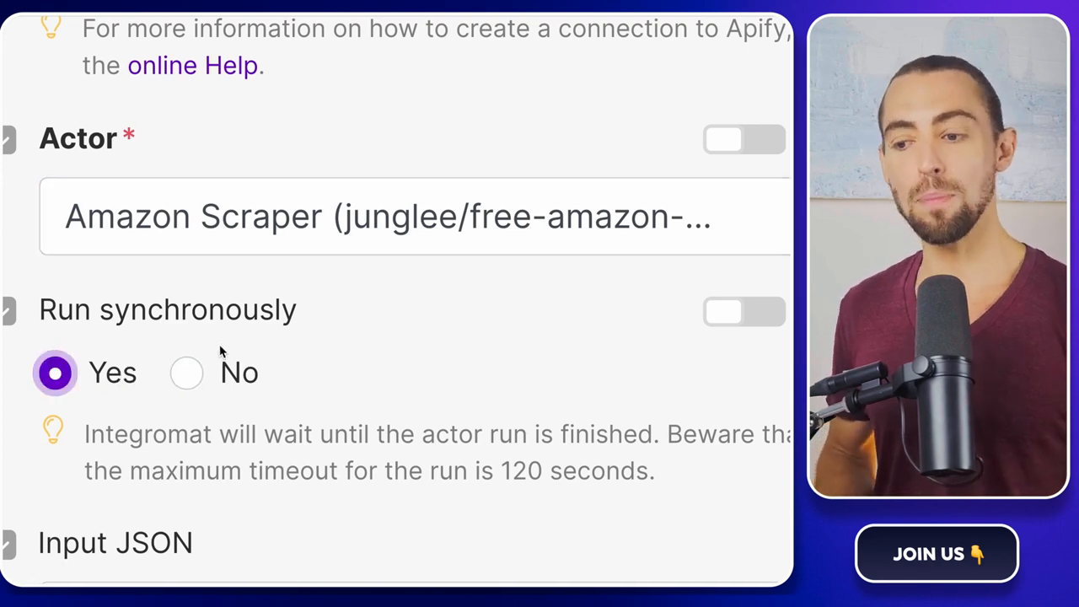
scroll(221, 351, "down", 3)
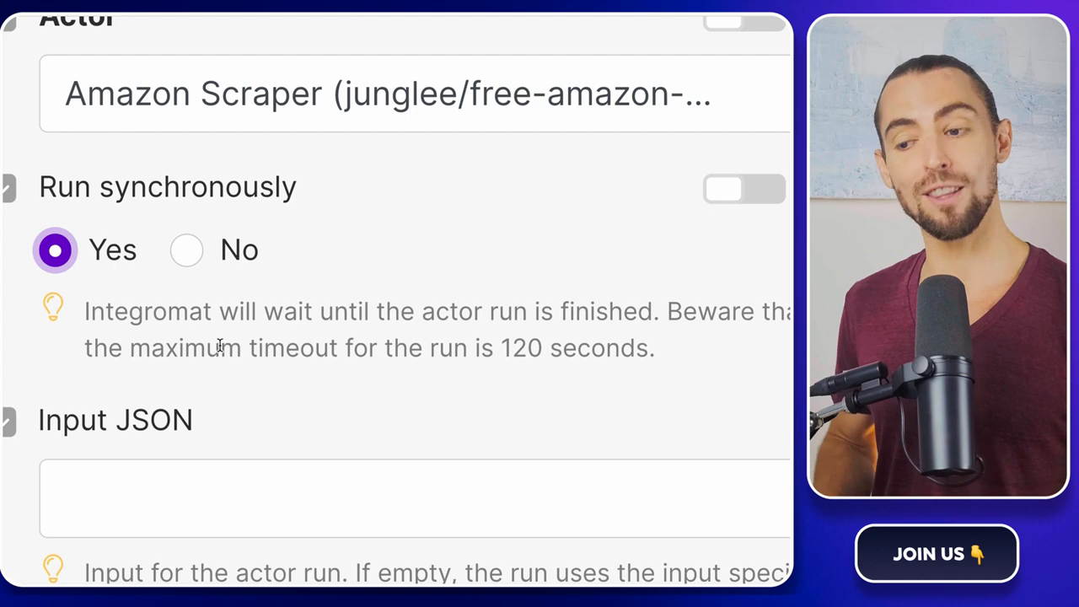
scroll(219, 346, "down", 3)
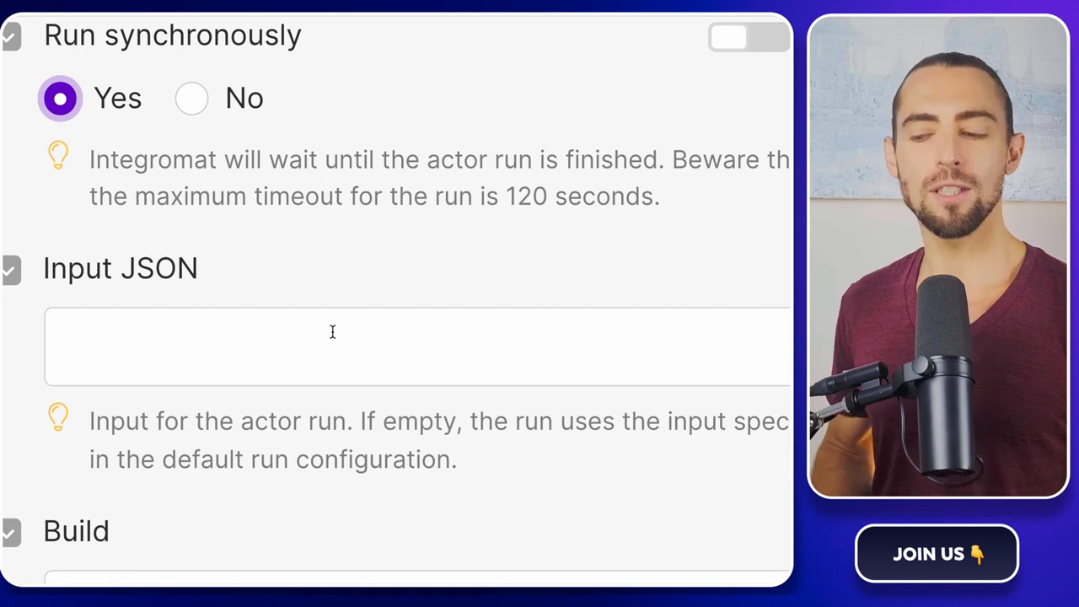
- Switch to Apify, open the Amazon Scraper Actor's input as JSON, and copy the entire code
left_click(332, 331)
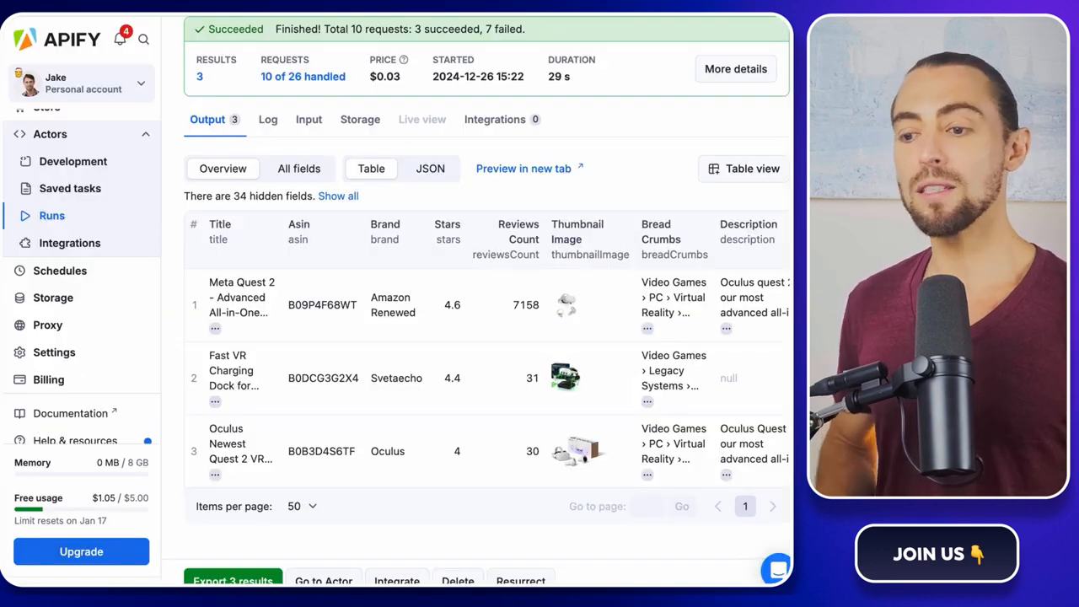
scroll(285, 141, "up", 2)
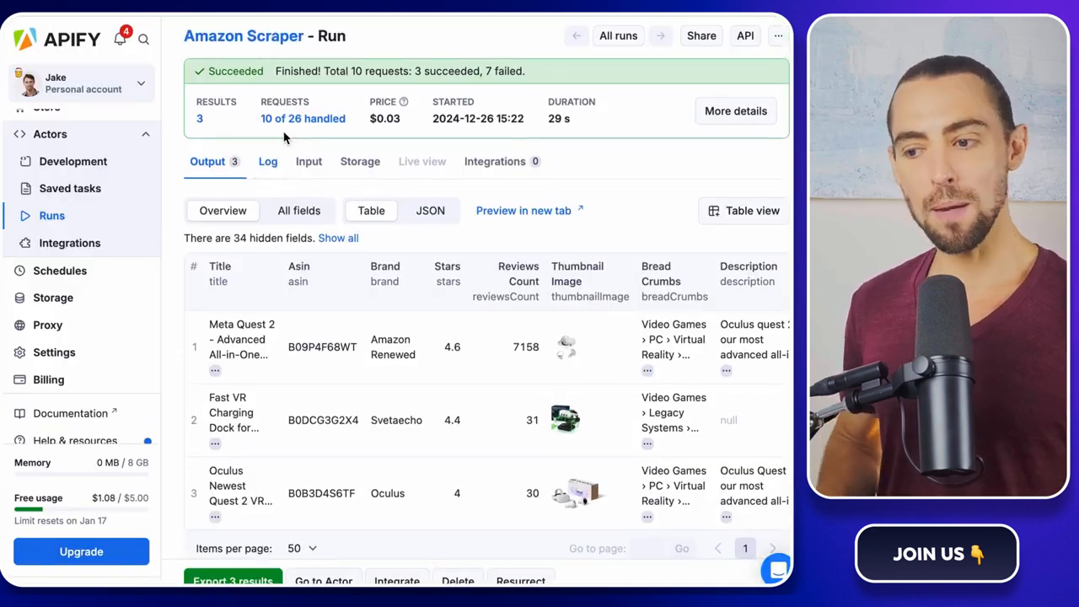
left_click(282, 76)
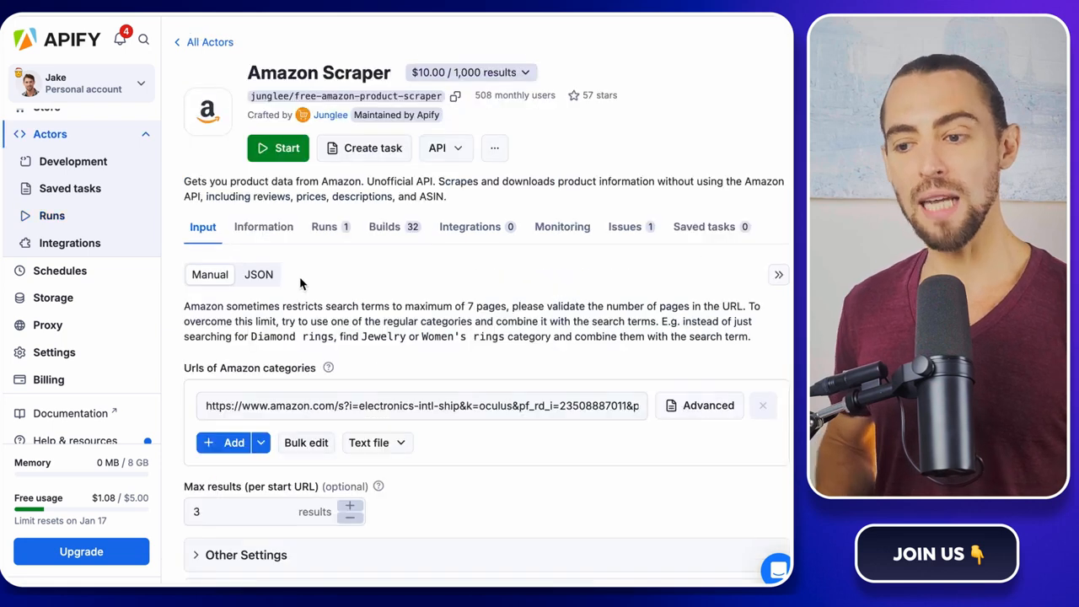
left_click(253, 278)
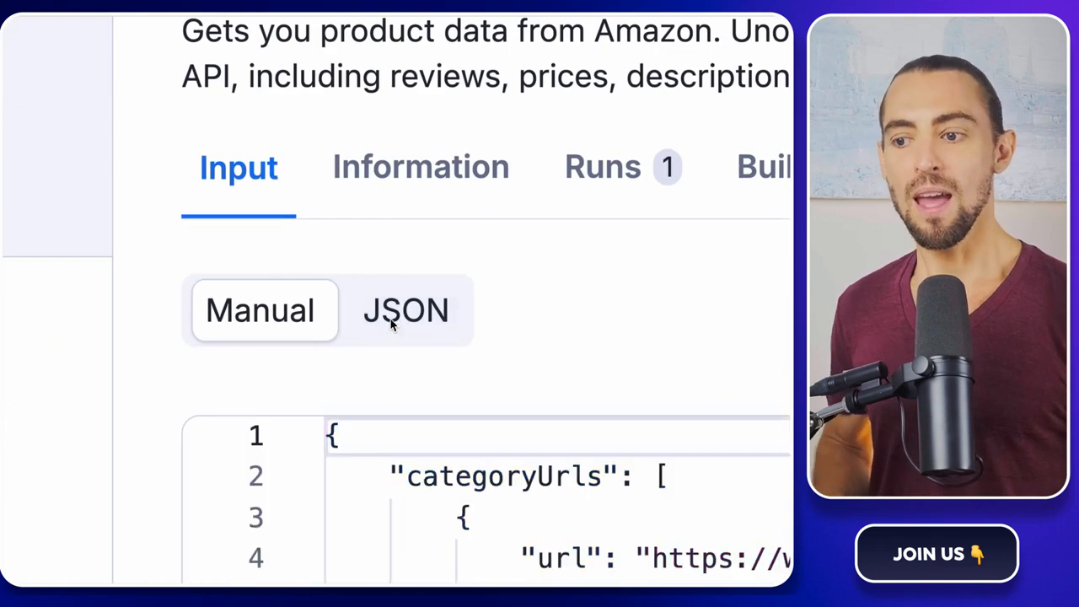
left_click(392, 325)
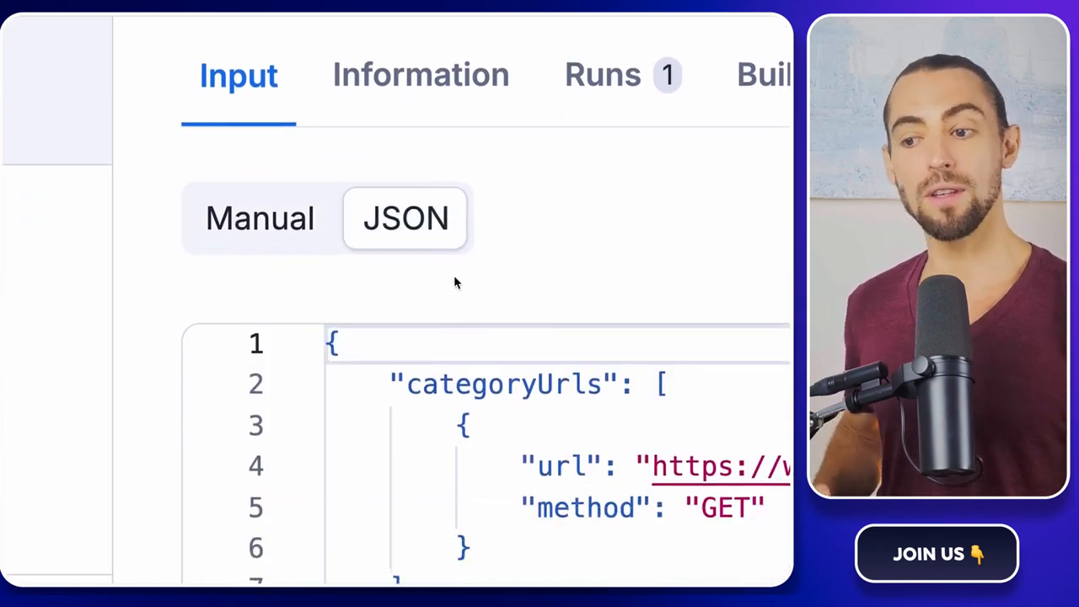
left_click_drag(284, 440, 229, 300)
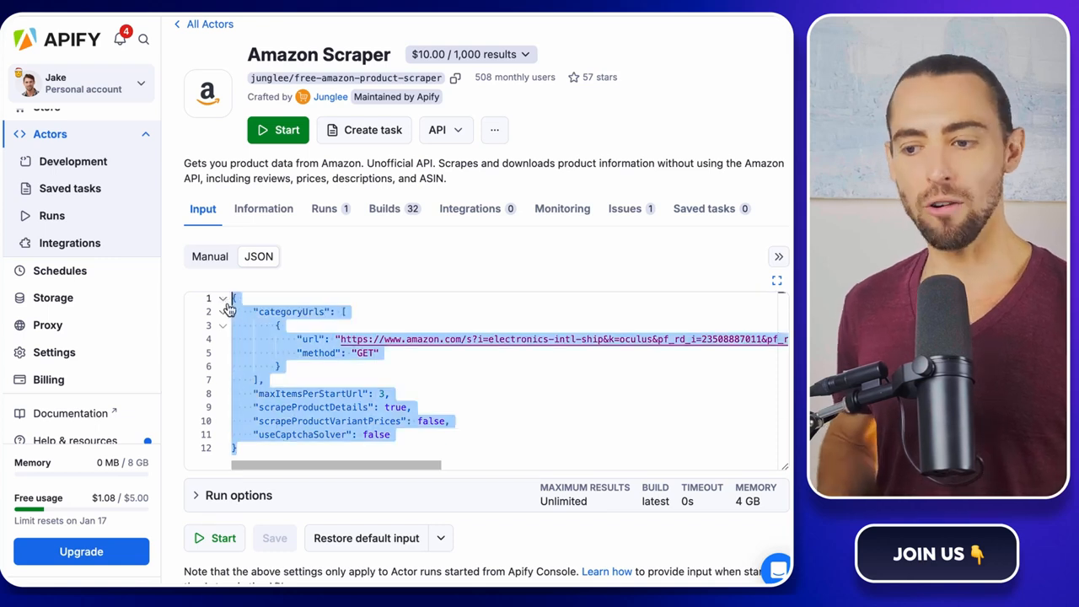
right_click(266, 382)
left_click(299, 495)
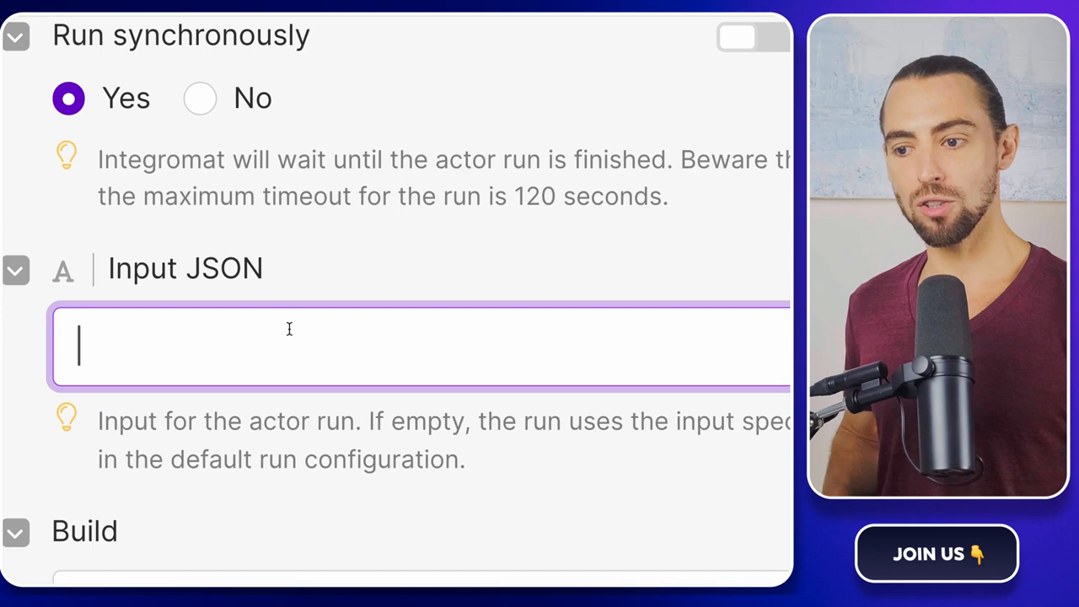
- Paste the copied code without its formatting into the Input JSON of the Run an Actor module in Make
right_click(289, 329)
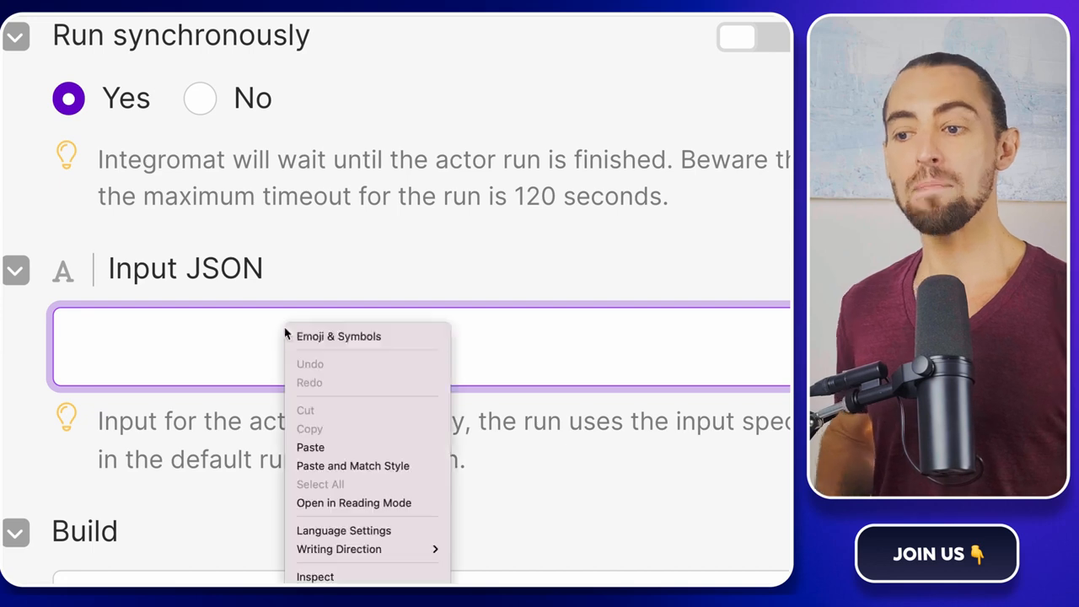
left_click(367, 464)
scroll(317, 263, "up", 3)
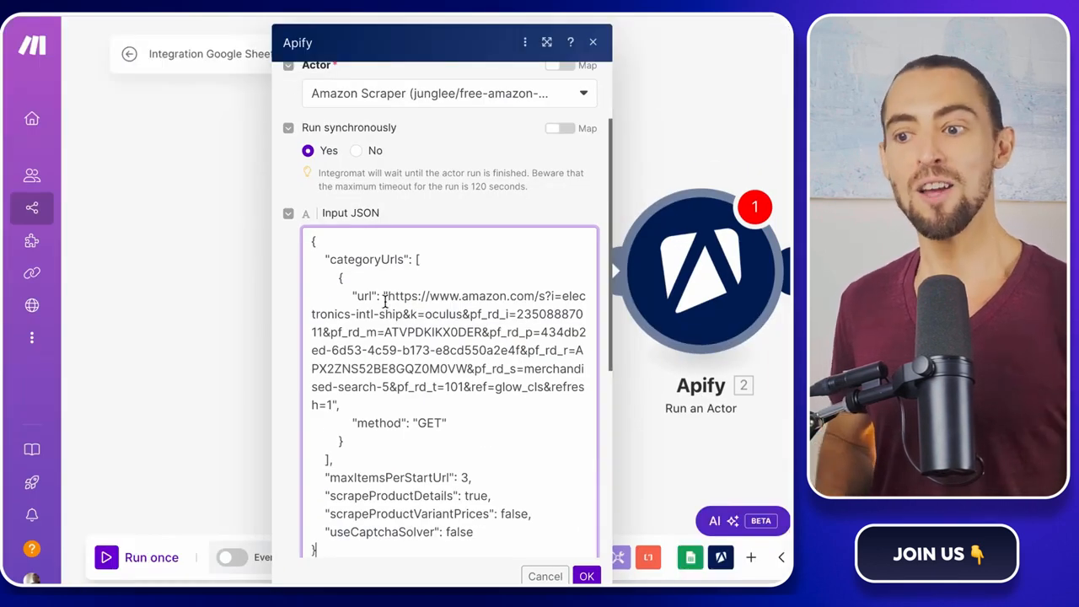
- Replace the Amazon URL inside the "url" quotes with Links (A) from Google Sheets and confirm the module settings
left_click_drag(384, 297, 335, 405)
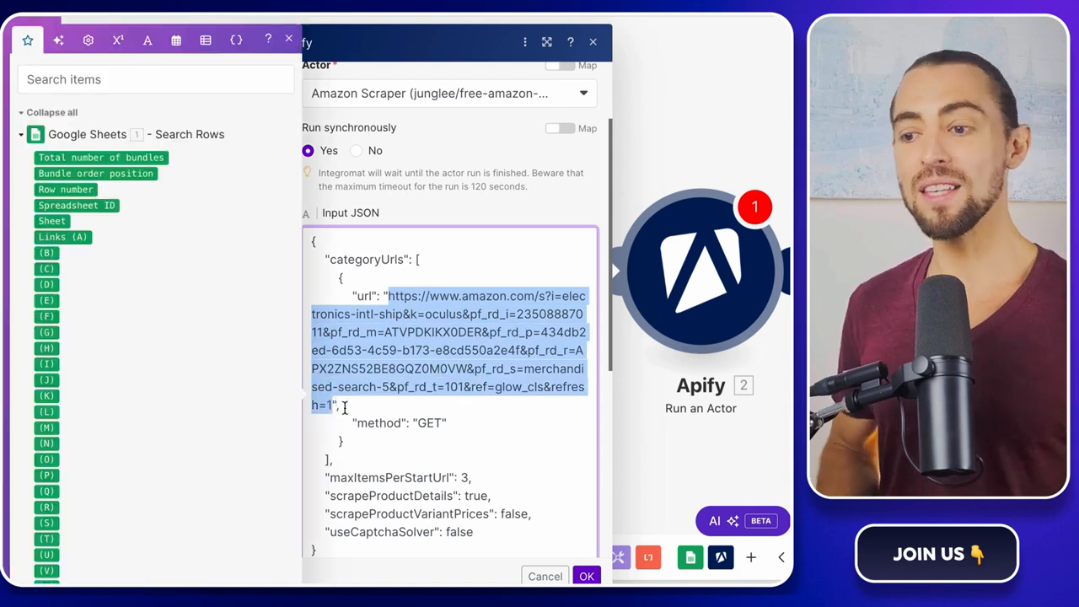
key("BackSpace")
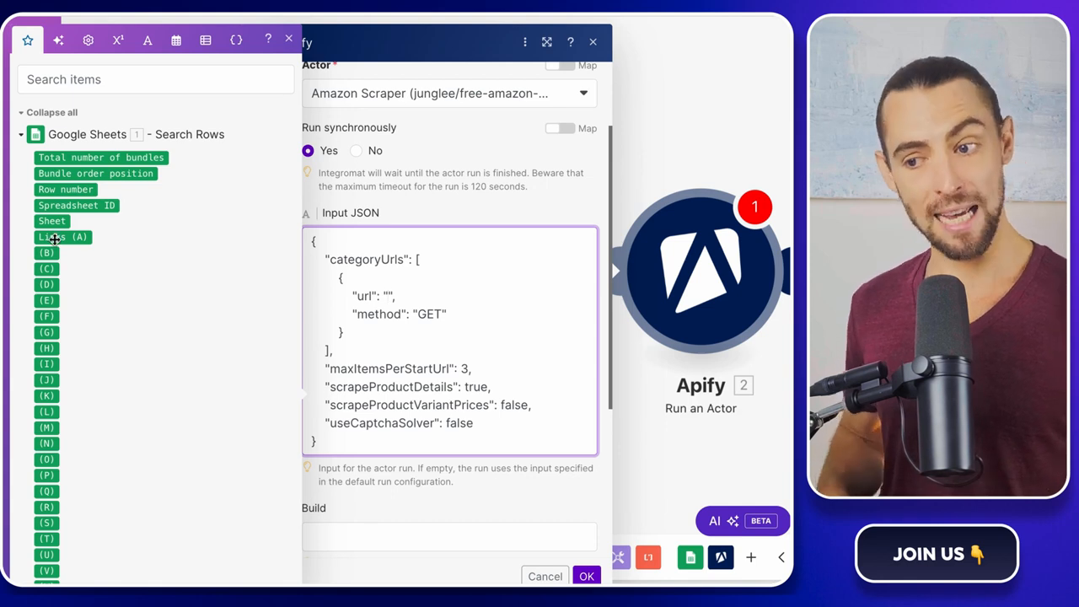
left_click(54, 239)
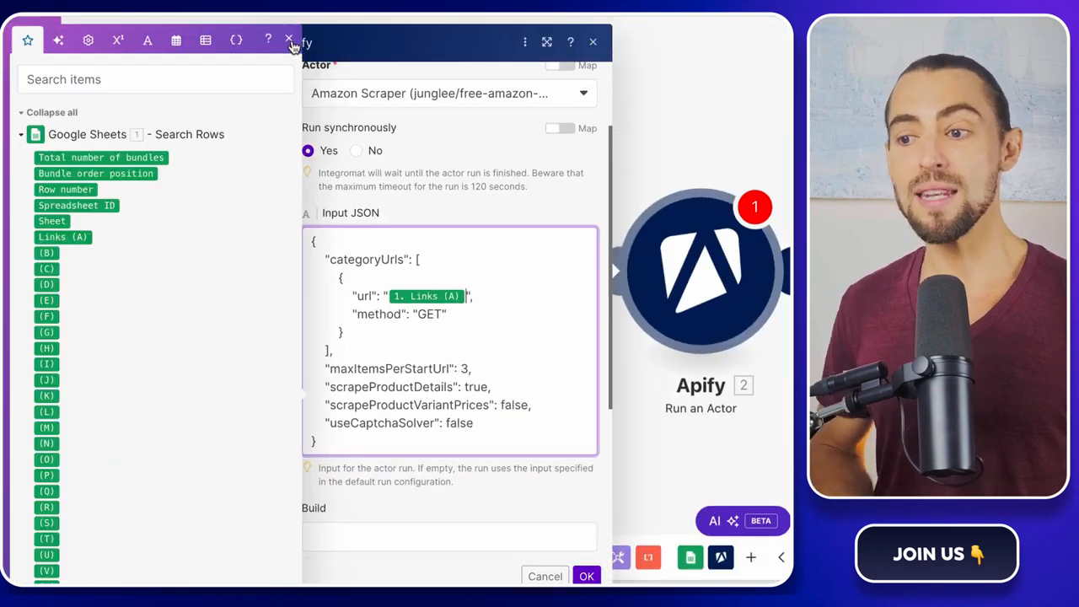
left_click(290, 41)
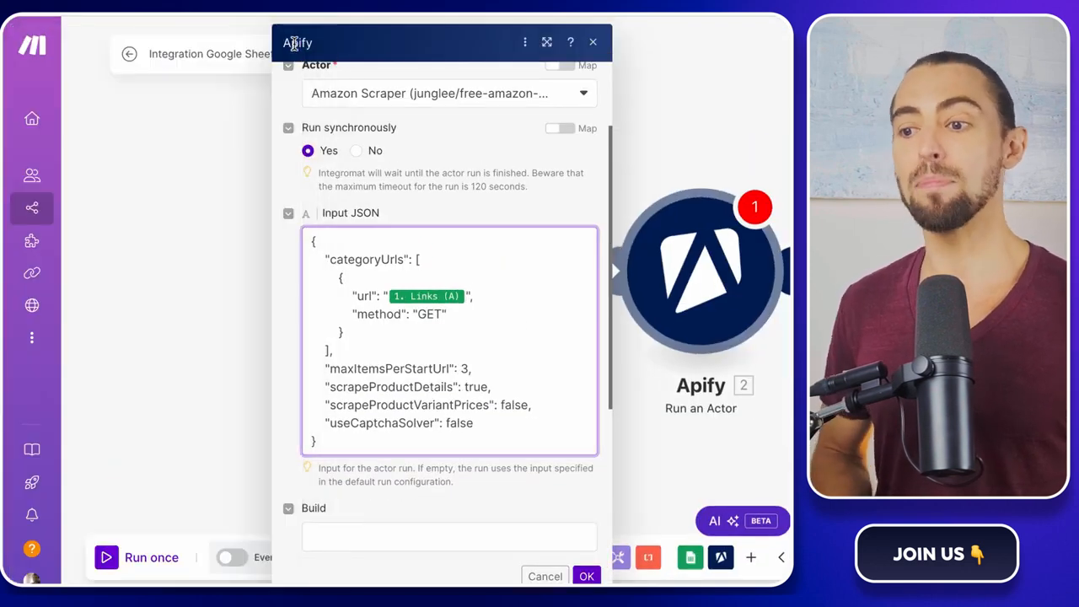
left_click(586, 576)
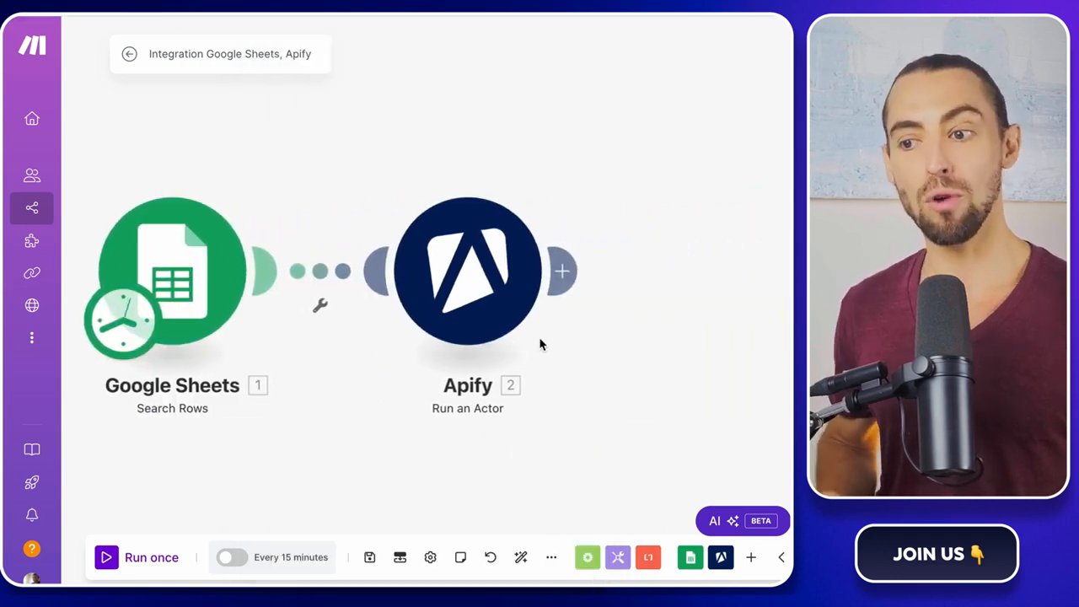
- Add an Apify Get Dataset Items module after the Run an Actor module
left_click(566, 280)
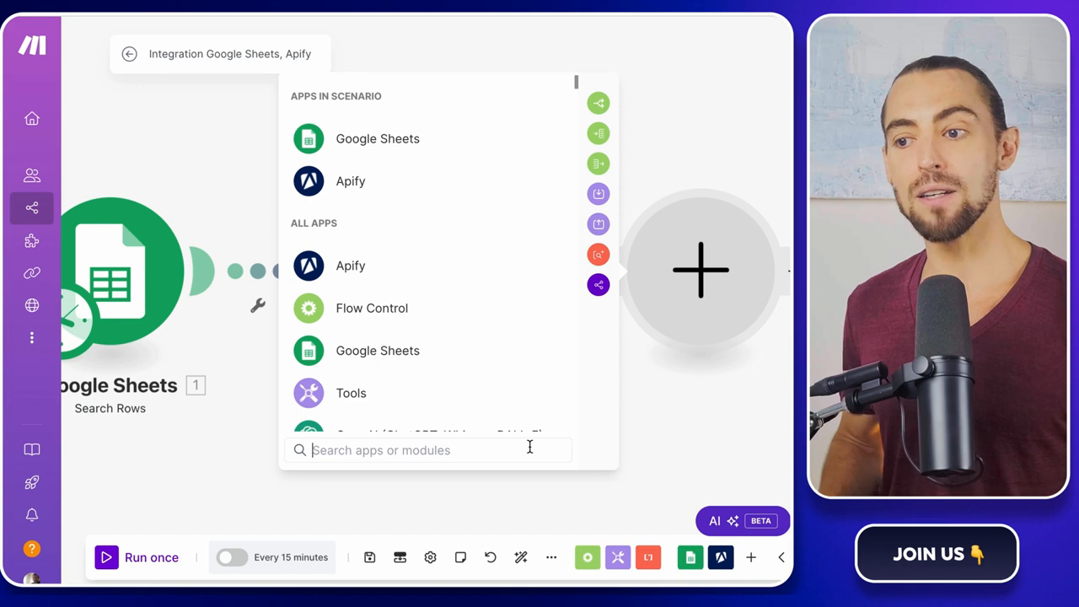
left_click(376, 278)
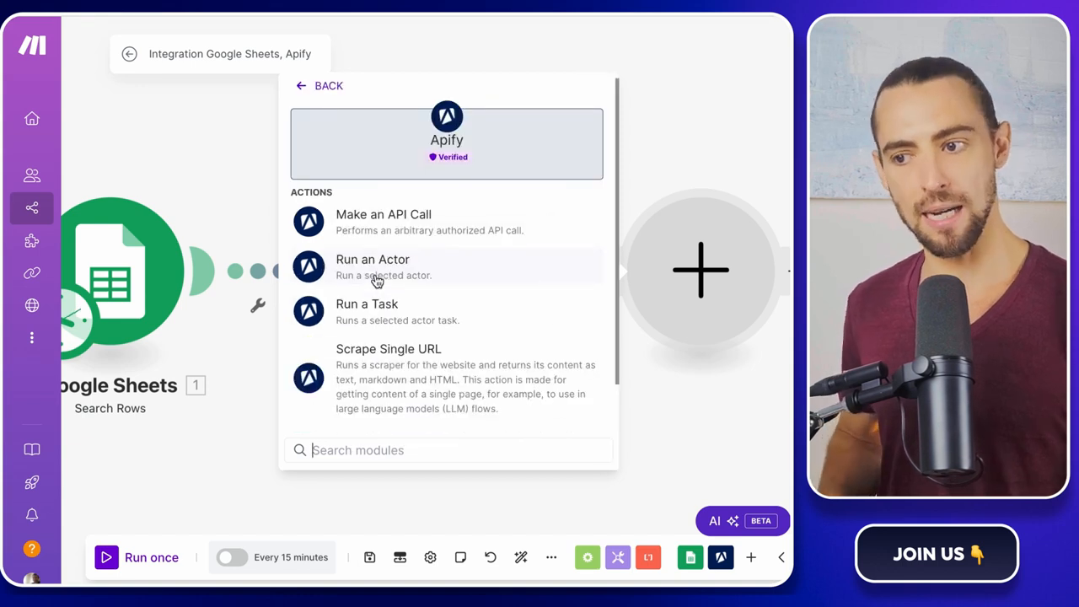
scroll(433, 350, "down", 2)
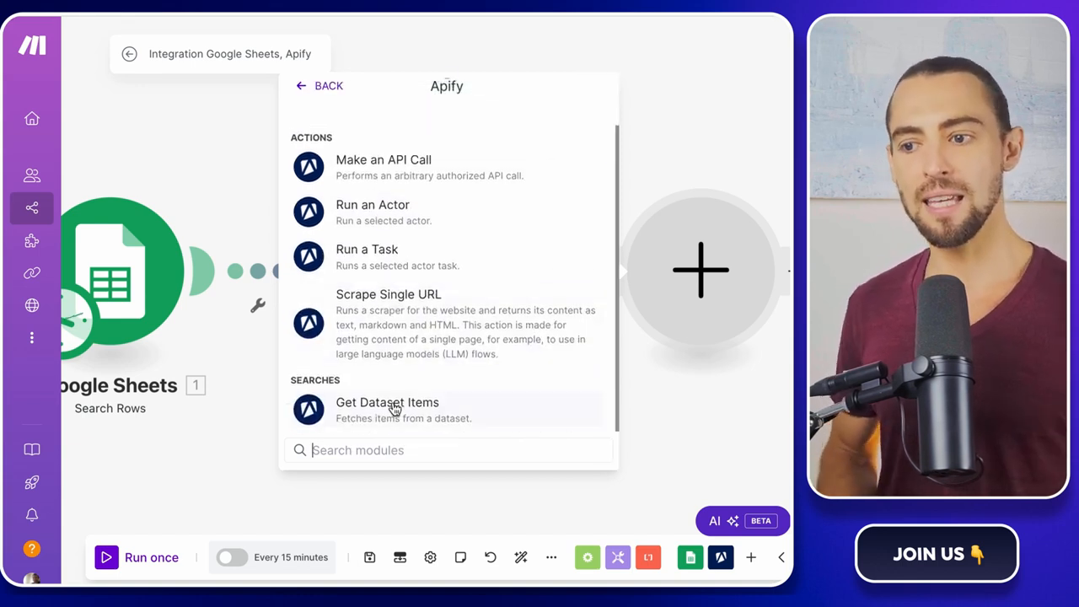
left_click(386, 416)
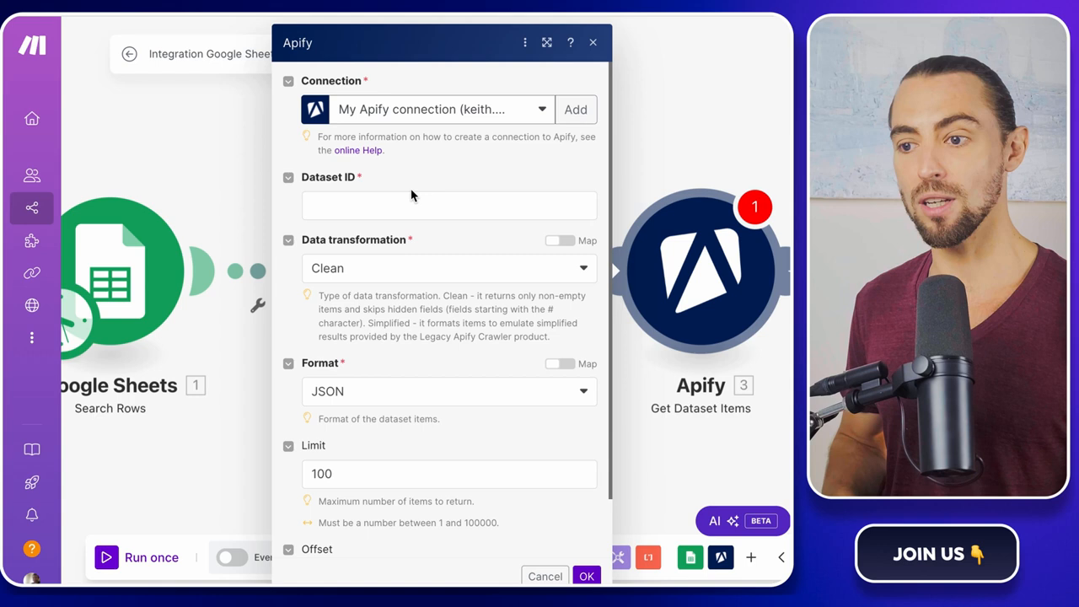
- Map the Dataset ID of Get Dataset Items to defaultDatasetId from the Run an Actor module
left_click(389, 204)
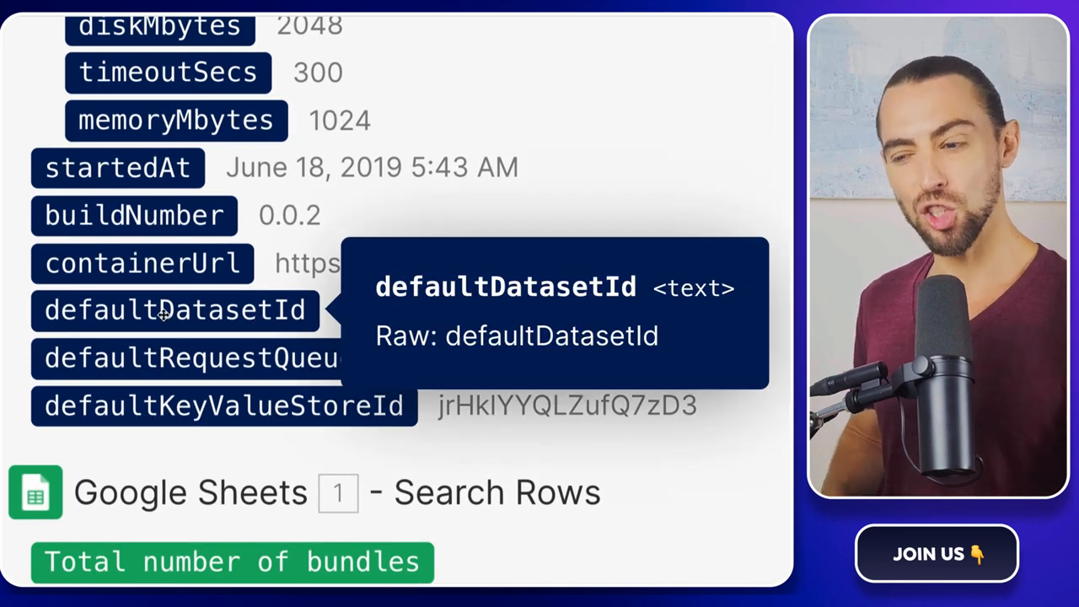
left_click(164, 315)
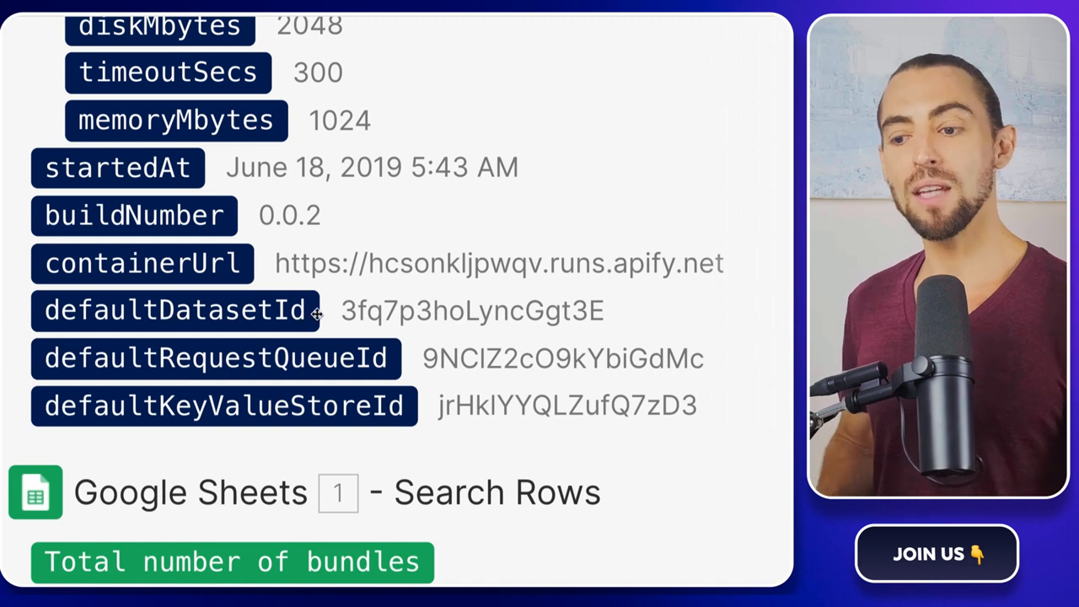
scroll(286, 315, "down", 5)
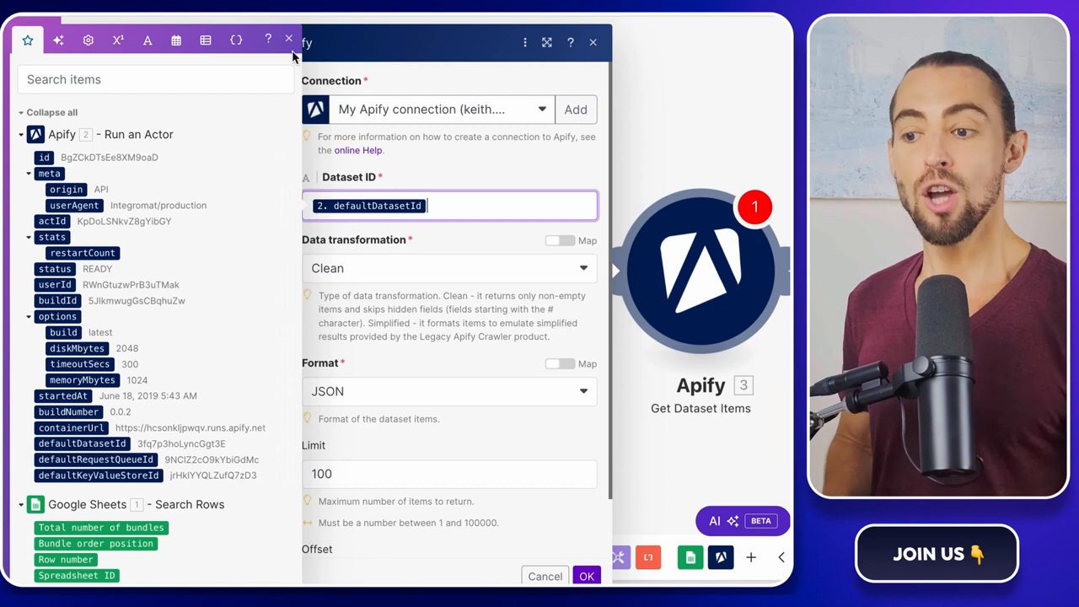
- Confirm the Get Dataset Items settings and add an Array aggregator module after it
left_click(291, 39)
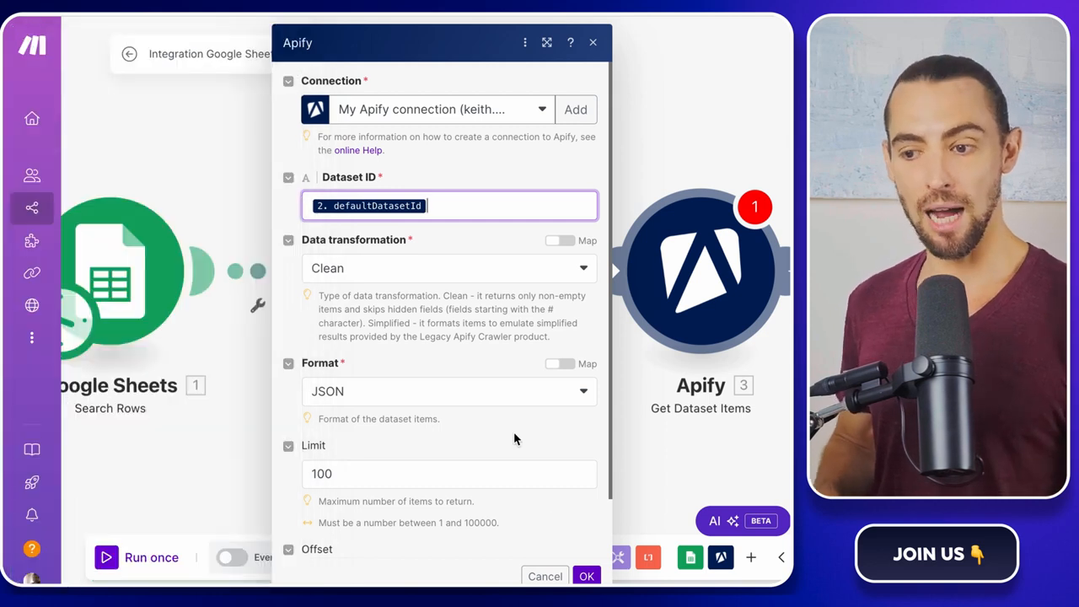
left_click(586, 576)
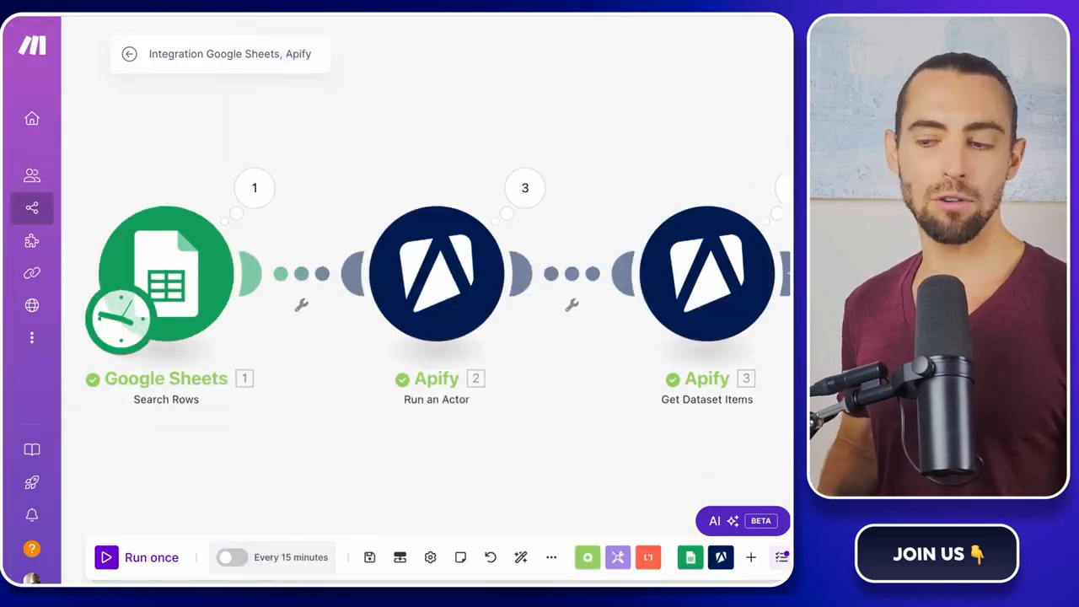
left_click_drag(791, 278, 688, 278)
left_click(666, 275)
type("array")
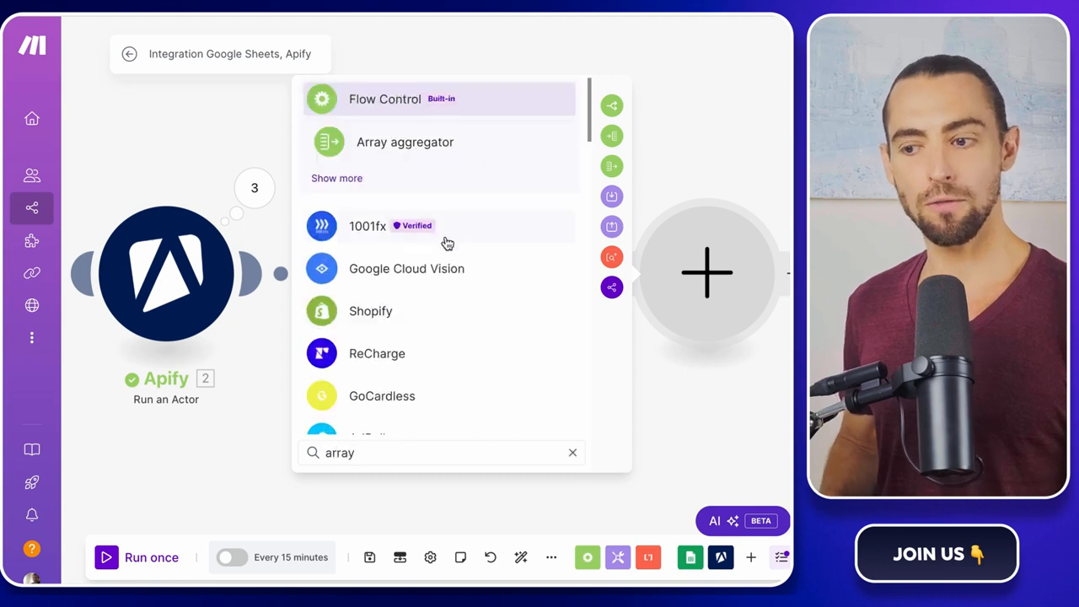
left_click(413, 143)
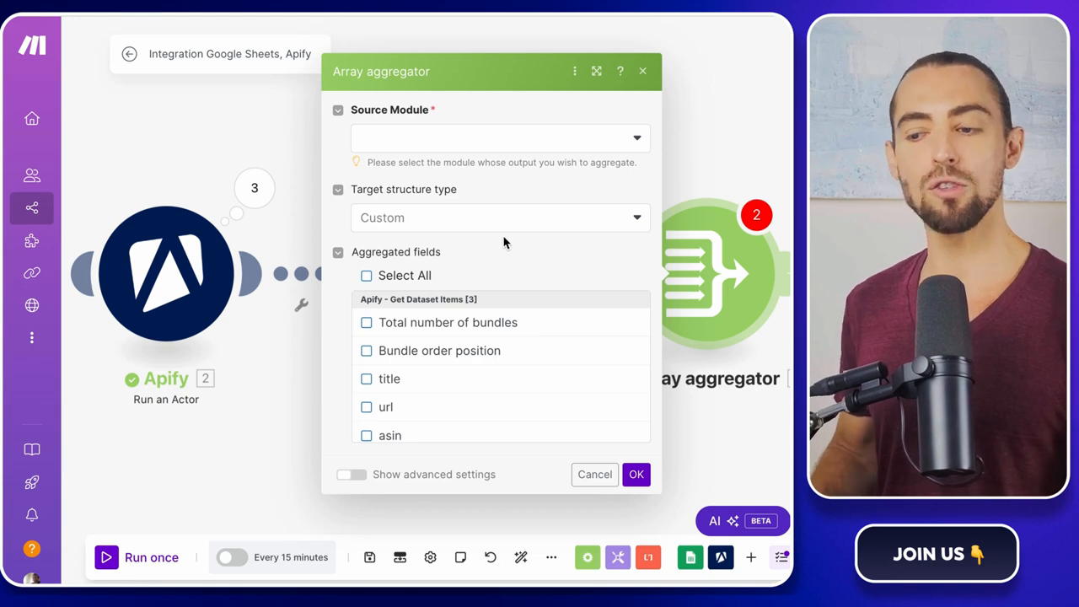
- Include title, url, asin, price, inStock and inStockText in the Array aggregator's aggregated fields
scroll(497, 328, "down", 1)
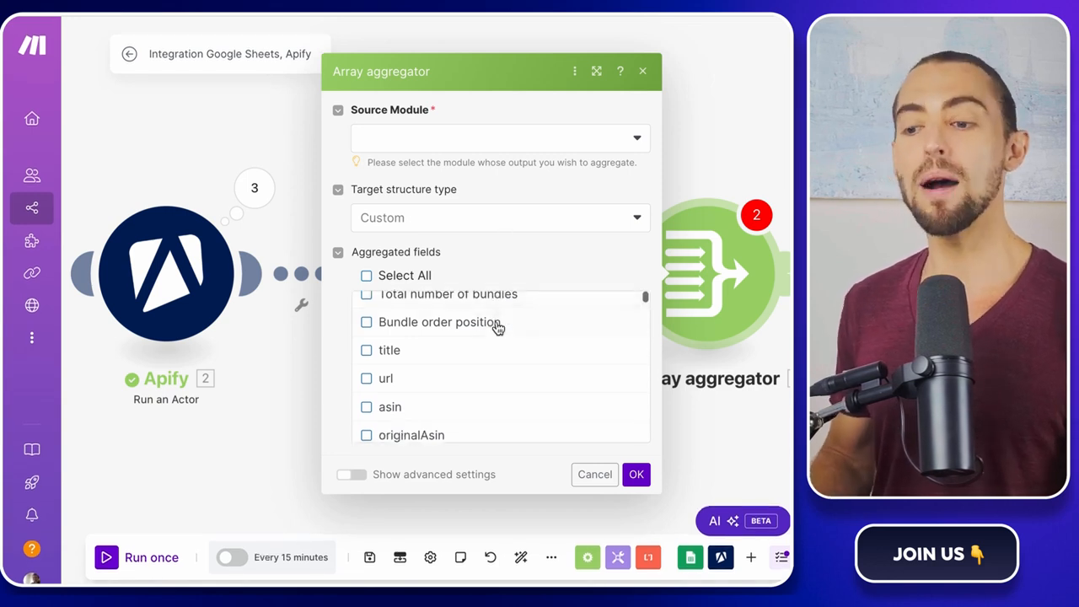
scroll(497, 328, "down", 1)
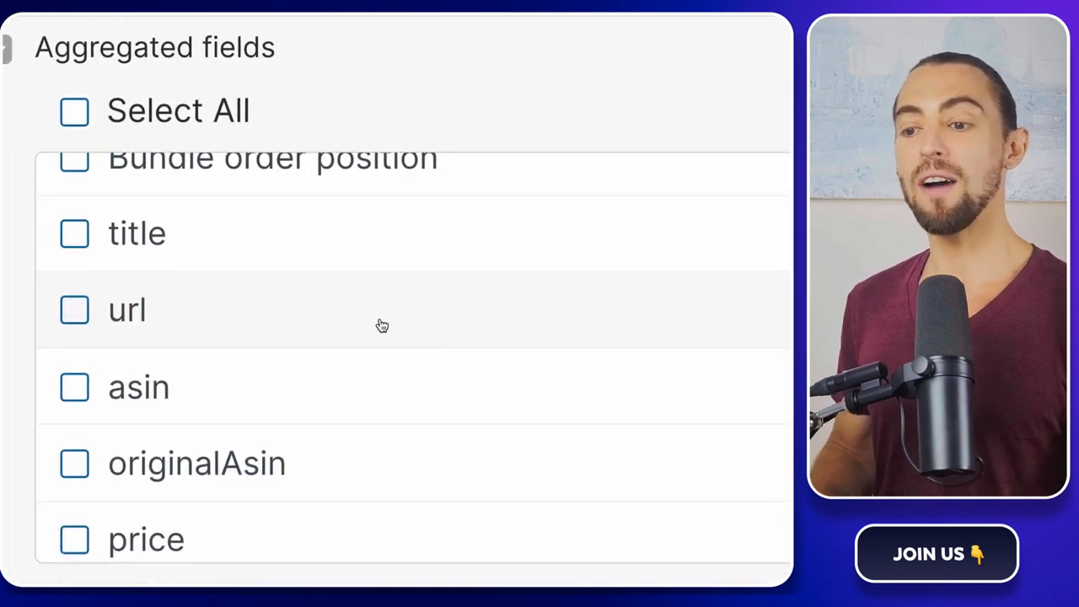
scroll(382, 325, "up", 2)
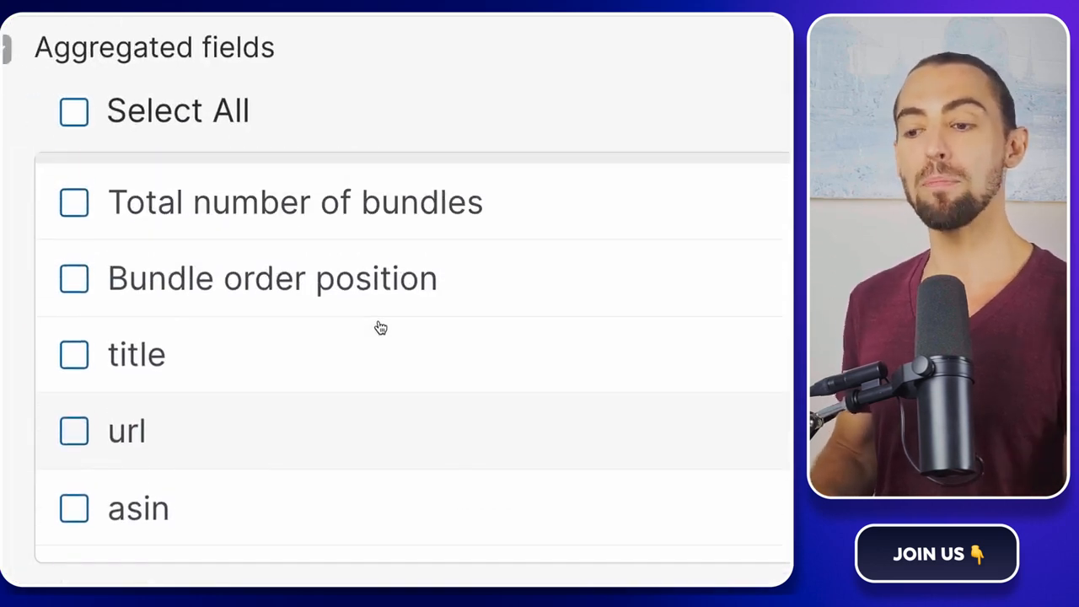
scroll(381, 327, "down", 1)
left_click(72, 289)
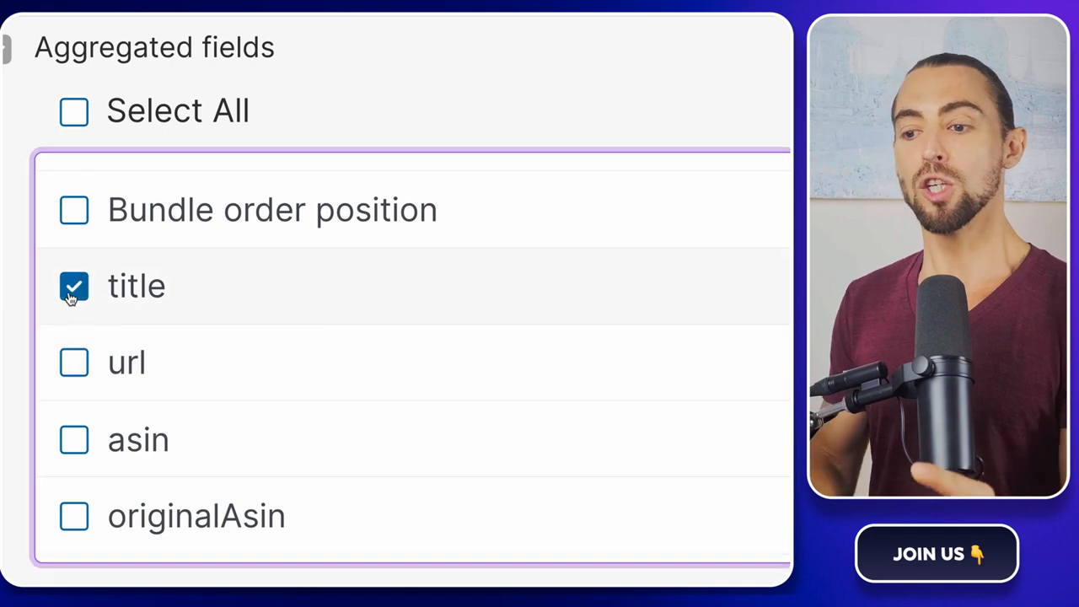
left_click(78, 369)
scroll(134, 375, "down", 1)
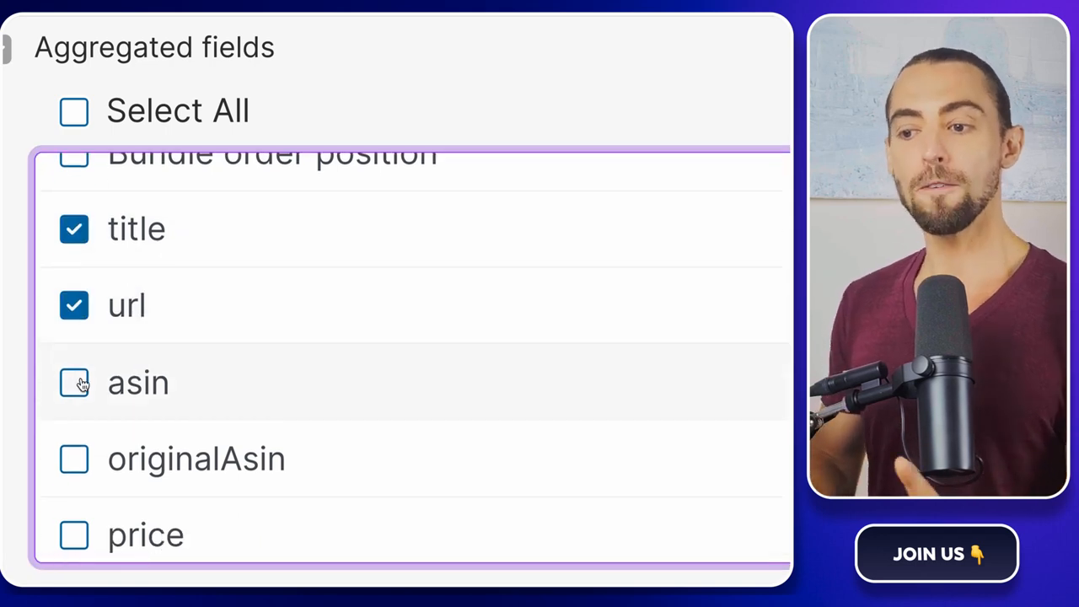
scroll(84, 385, "down", 2)
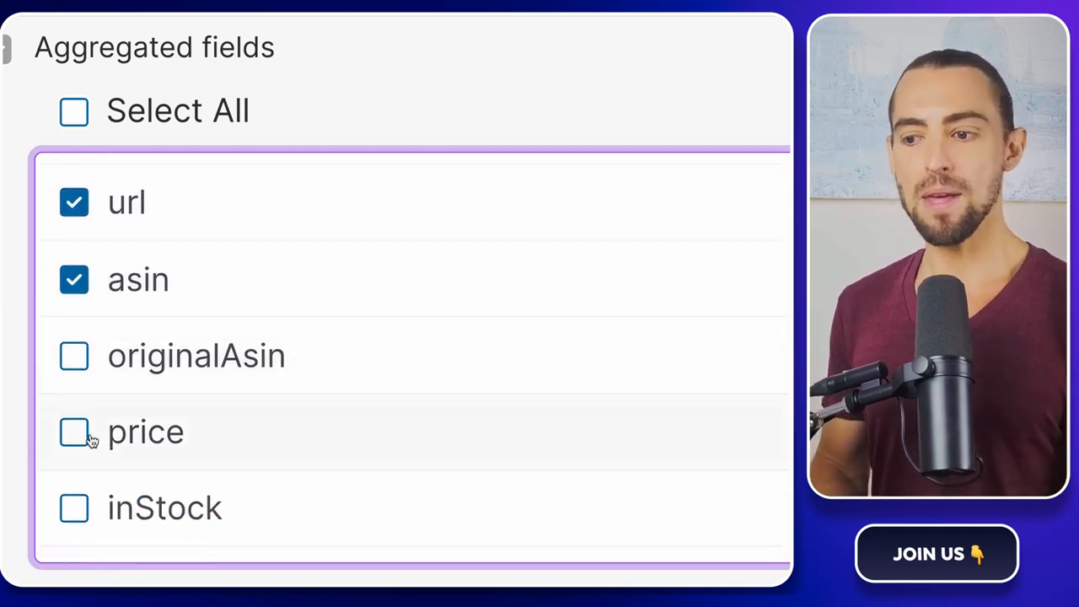
scroll(82, 434, "down", 1)
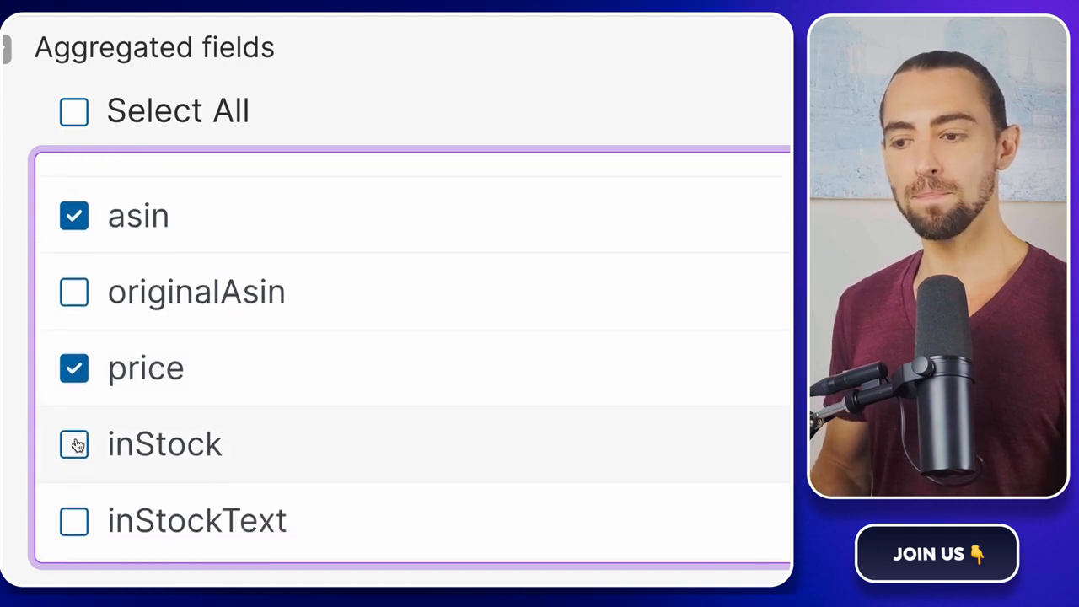
scroll(87, 439, "down", 2)
left_click(84, 419)
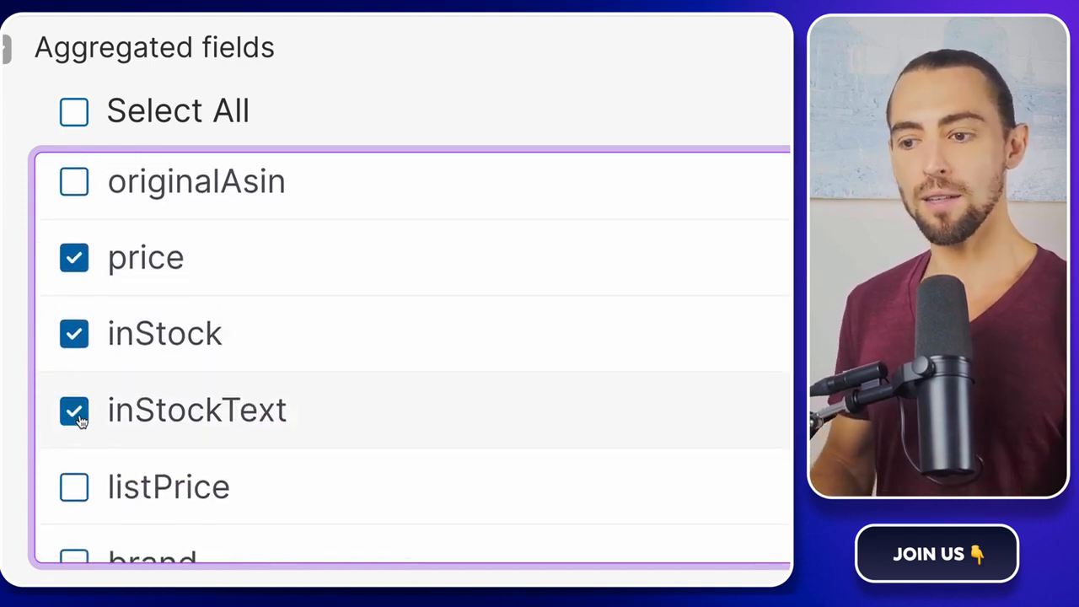
- Add brand, author, stars, reviewsCount and description to the Array aggregator's aggregated fields
scroll(86, 419, "down", 1)
scroll(86, 417, "down", 3)
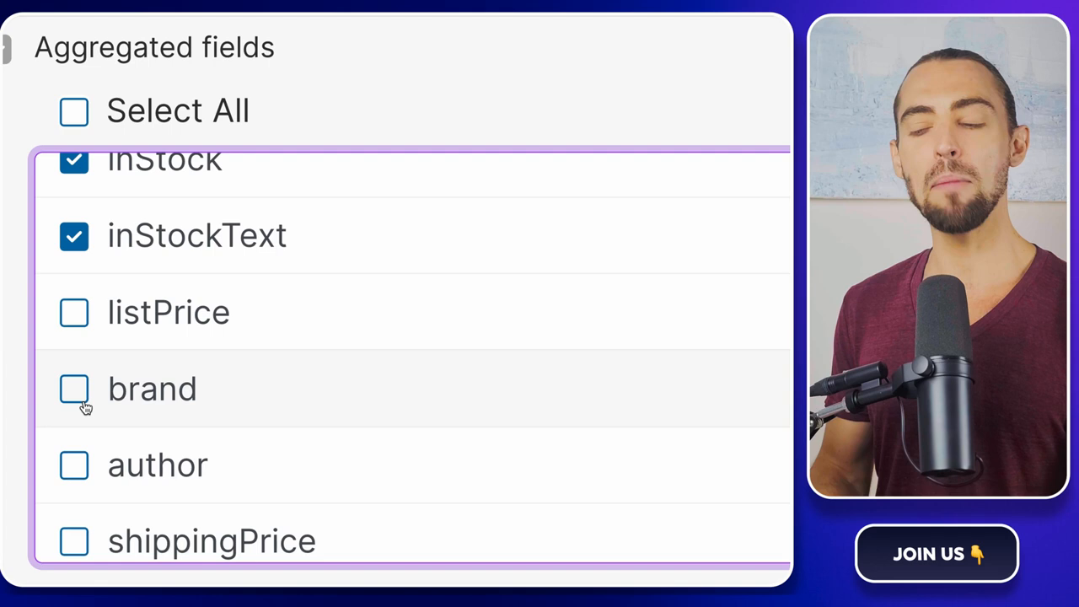
left_click(76, 394)
scroll(80, 400, "down", 2)
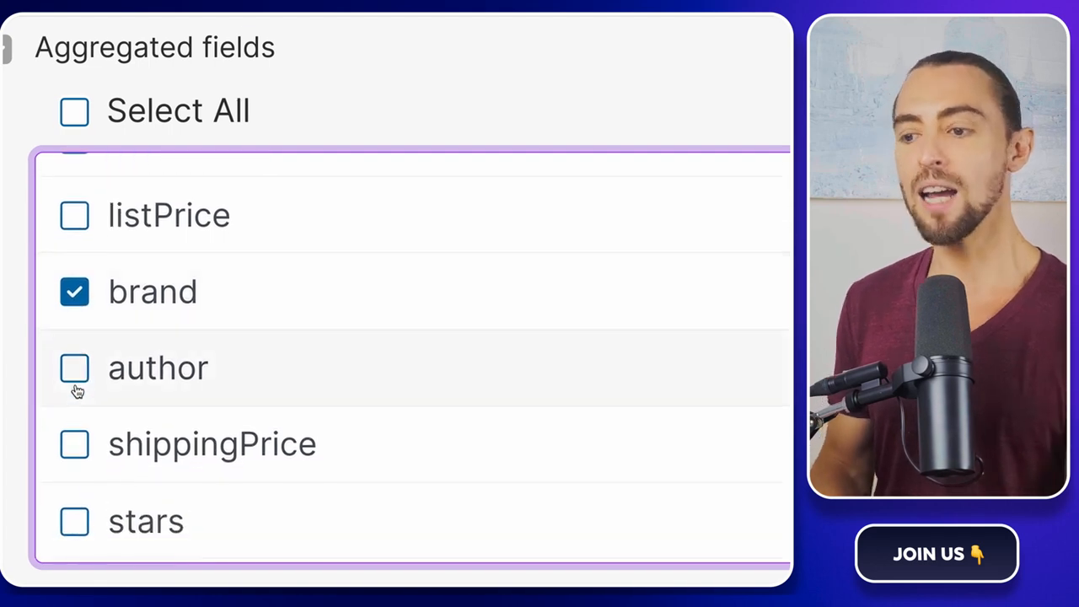
left_click(78, 387)
scroll(78, 393, "down", 3)
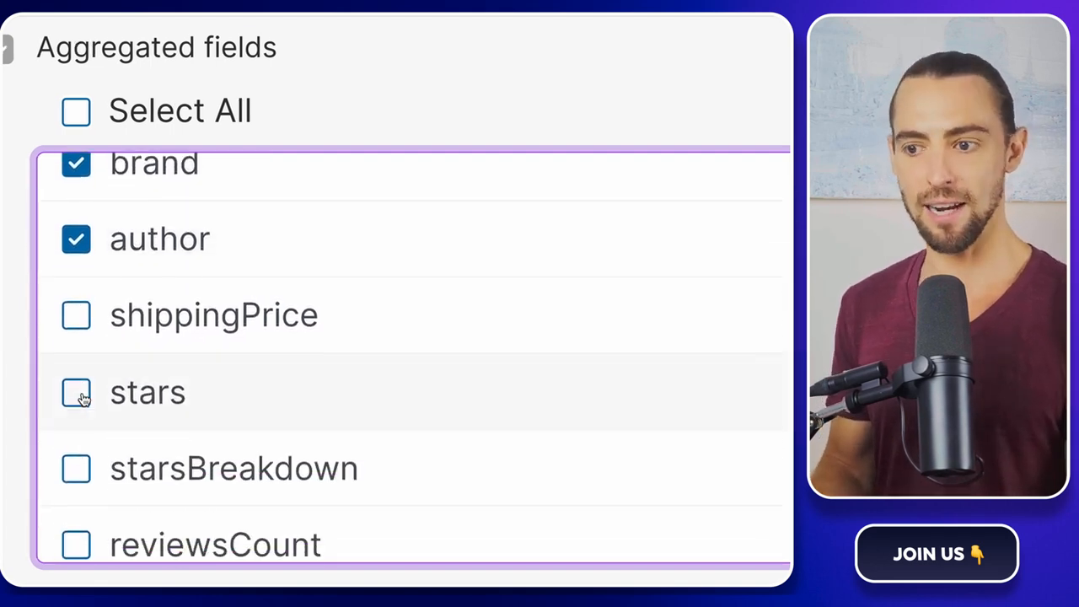
scroll(80, 396, "down", 2)
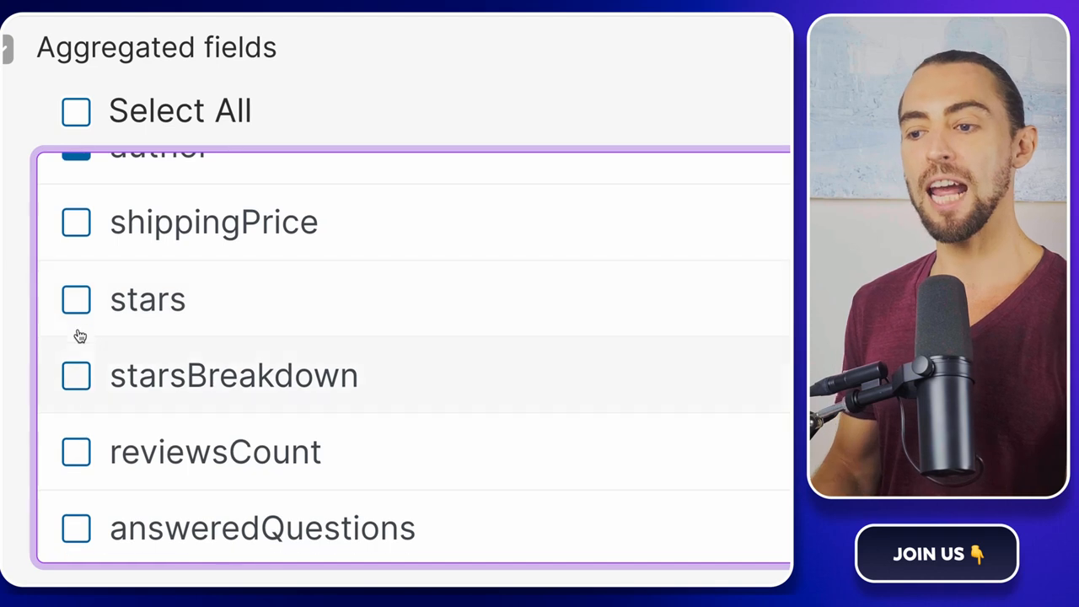
scroll(92, 369, "down", 2)
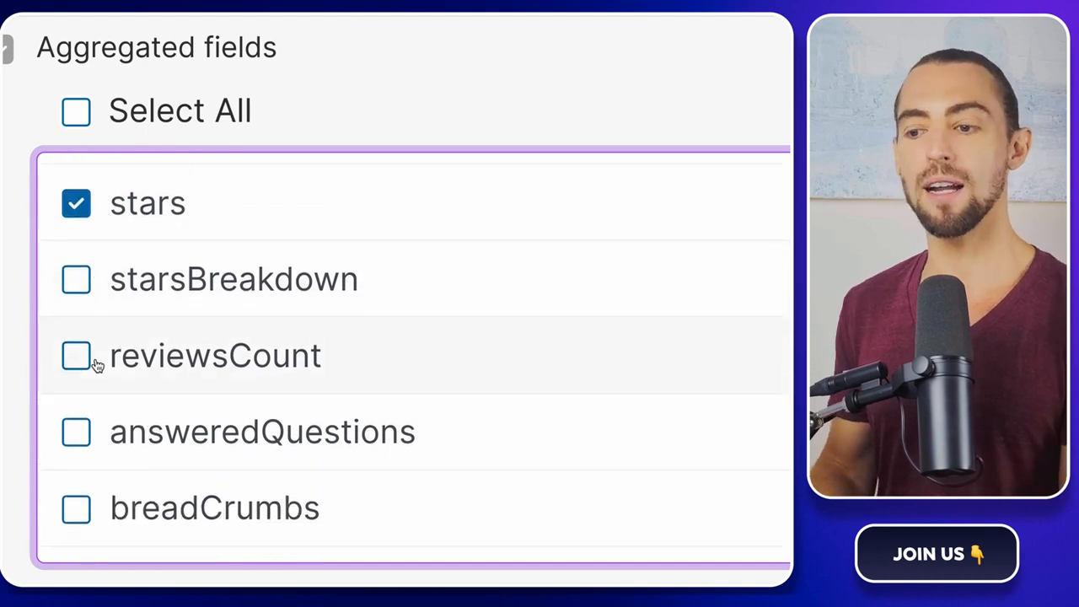
left_click(93, 362)
scroll(95, 365, "down", 3)
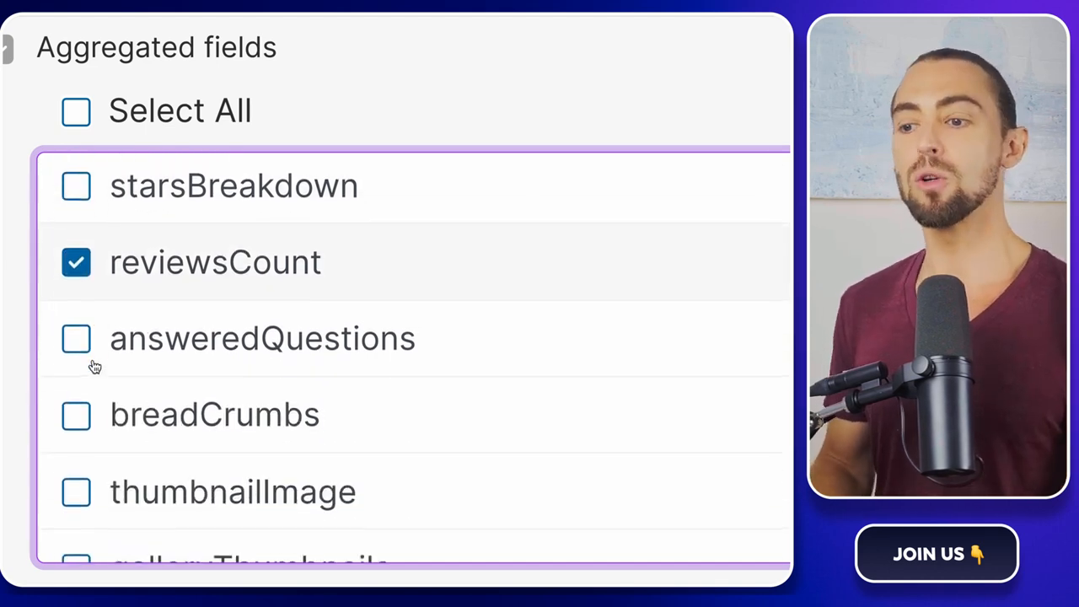
scroll(92, 364, "down", 4)
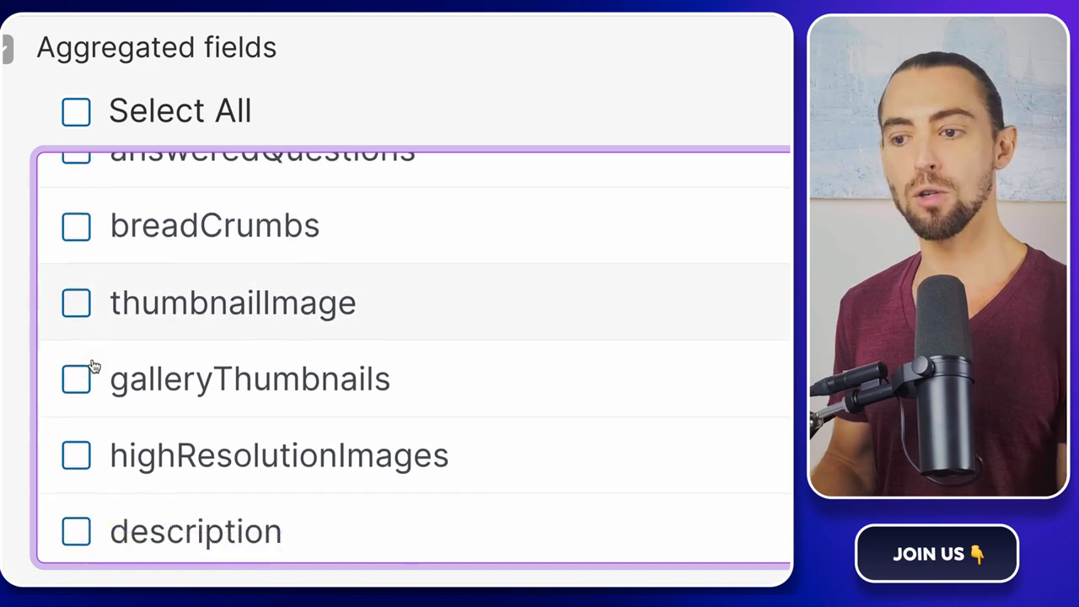
scroll(92, 366, "down", 1)
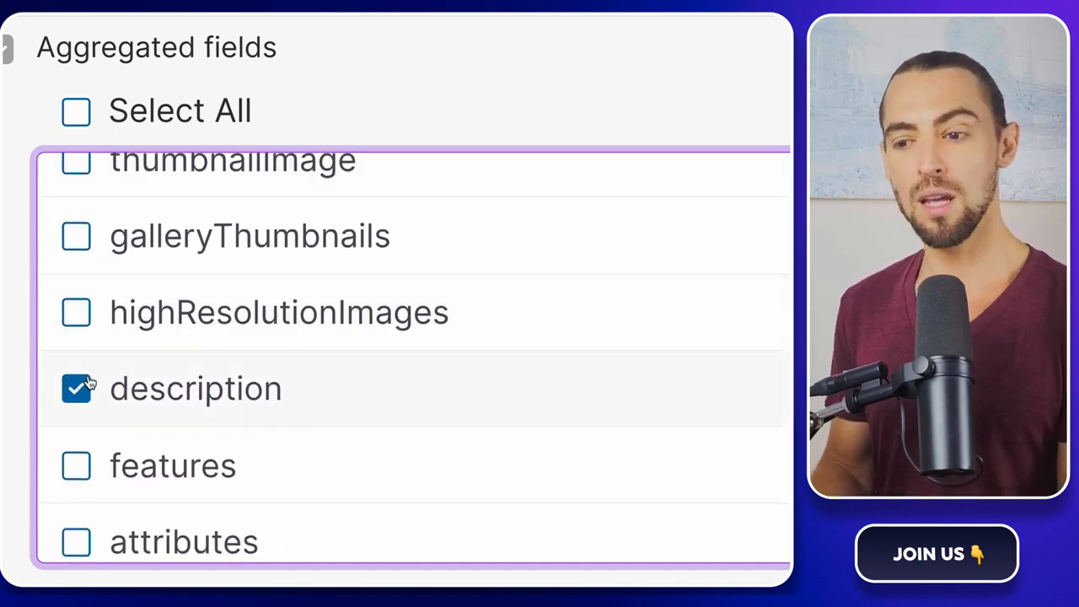
scroll(86, 387, "down", 2)
- Set the Array aggregator's Source Module to Apify - Get Dataset Items [3] and confirm its settings
scroll(88, 379, "up", 6)
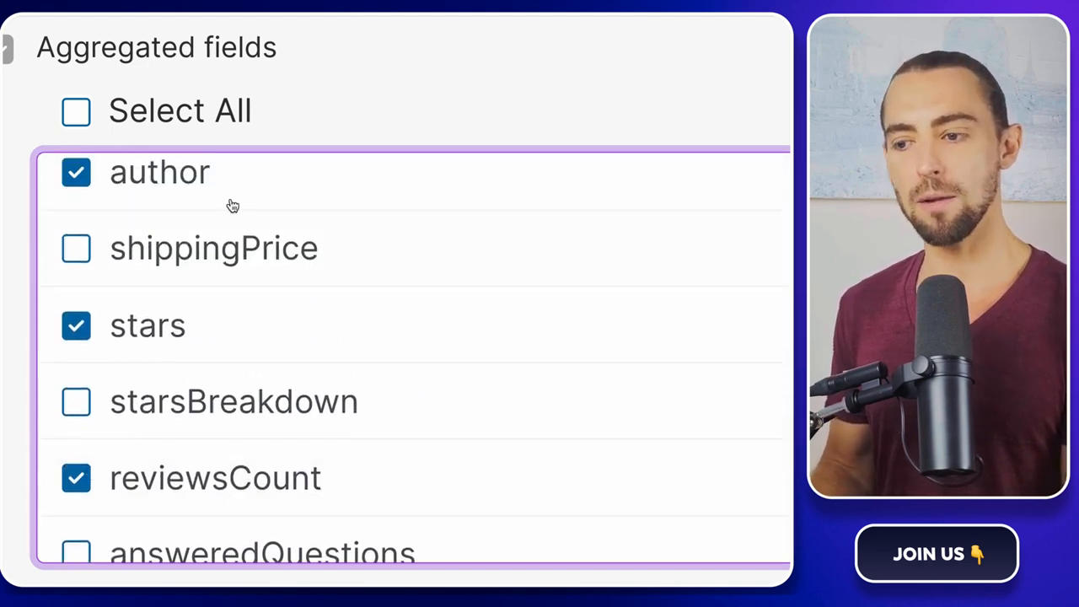
scroll(232, 206, "up", 1)
scroll(344, 137, "up", 5)
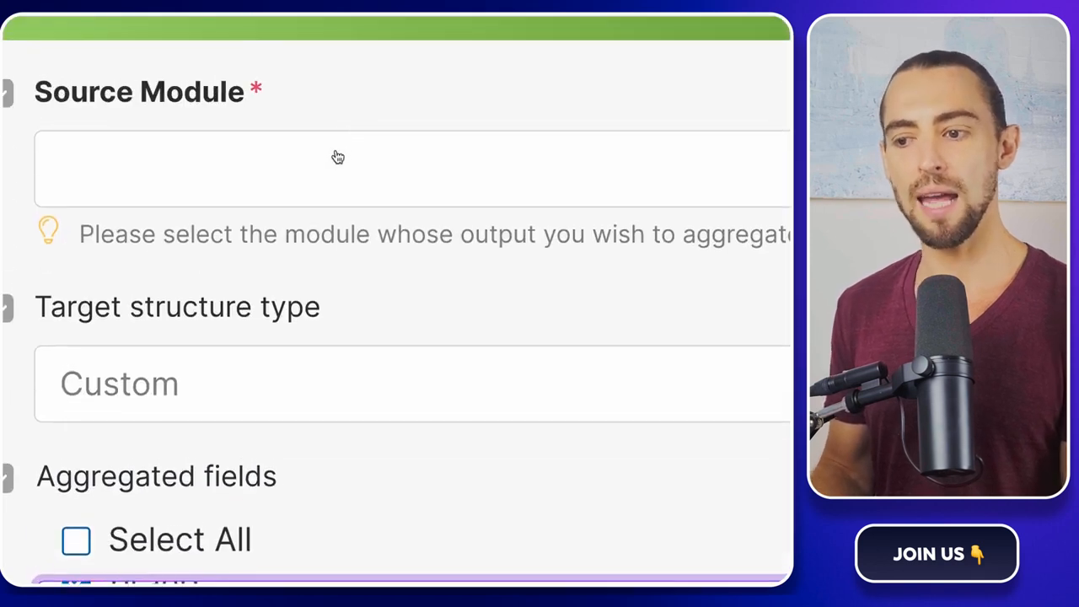
left_click(337, 158)
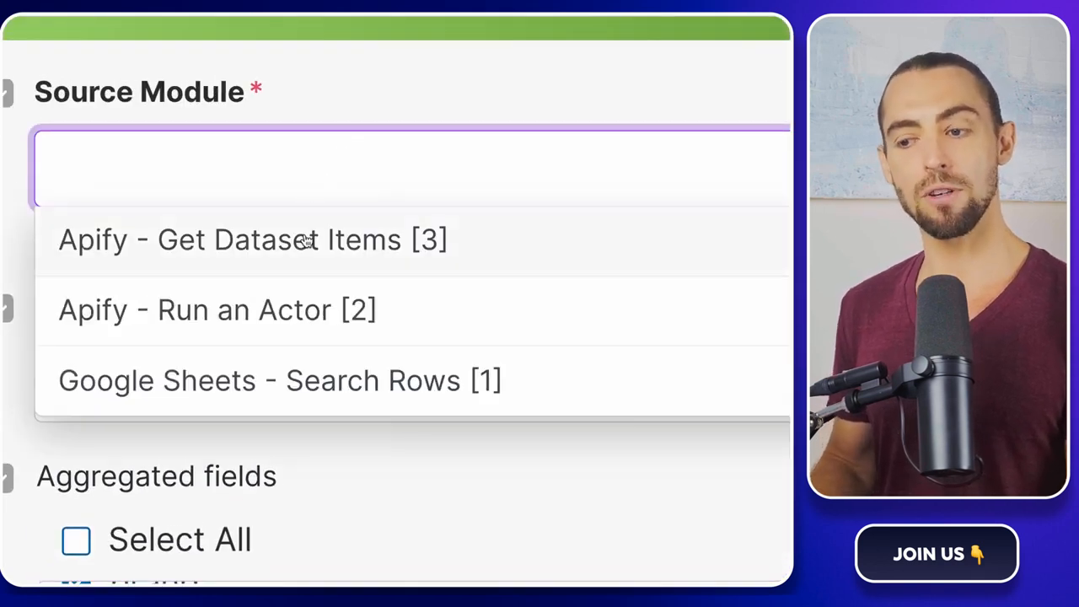
left_click(307, 241)
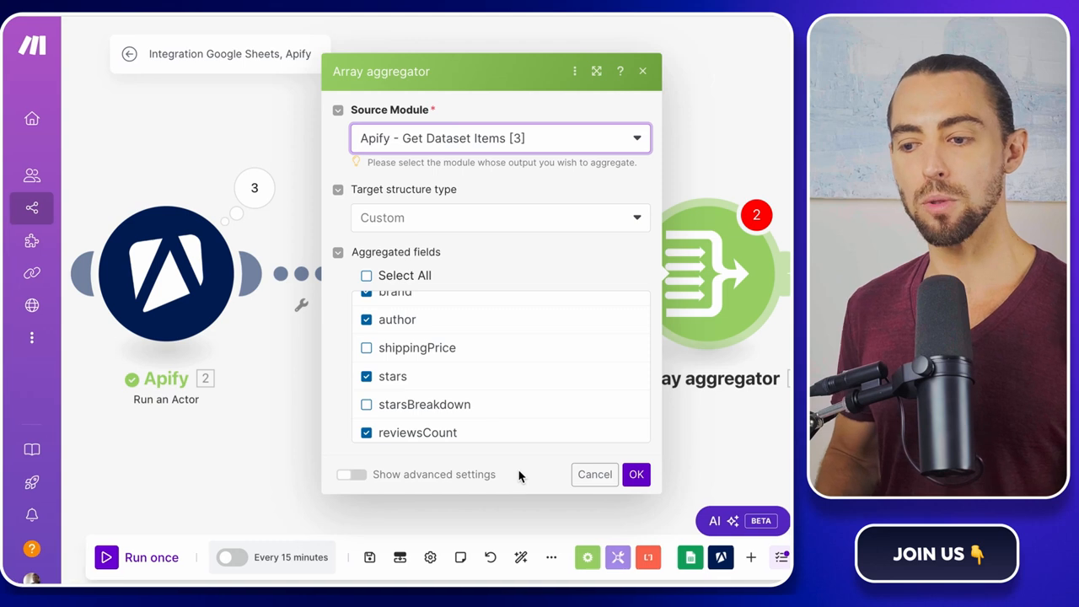
left_click(635, 473)
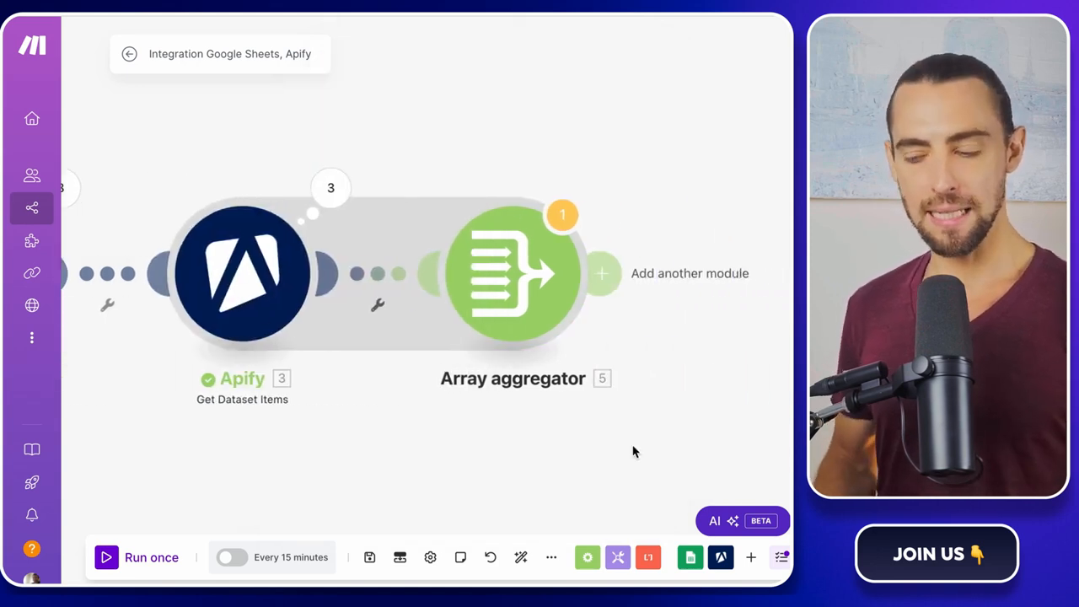
- Run the scenario once and inspect the Array aggregator's input and output bundles for Operation 1
left_click(108, 561)
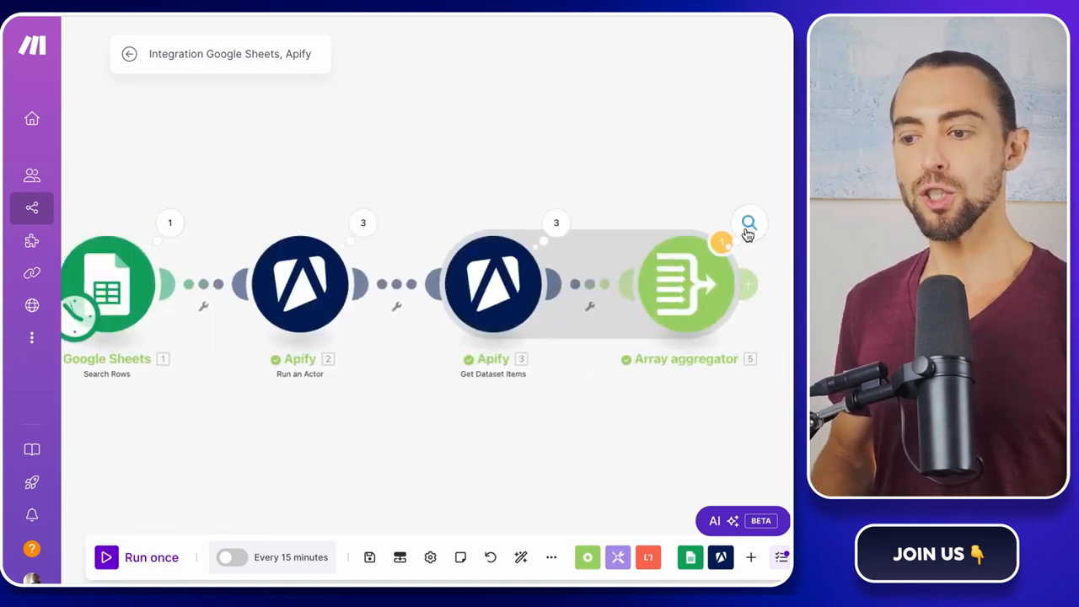
left_click(747, 227)
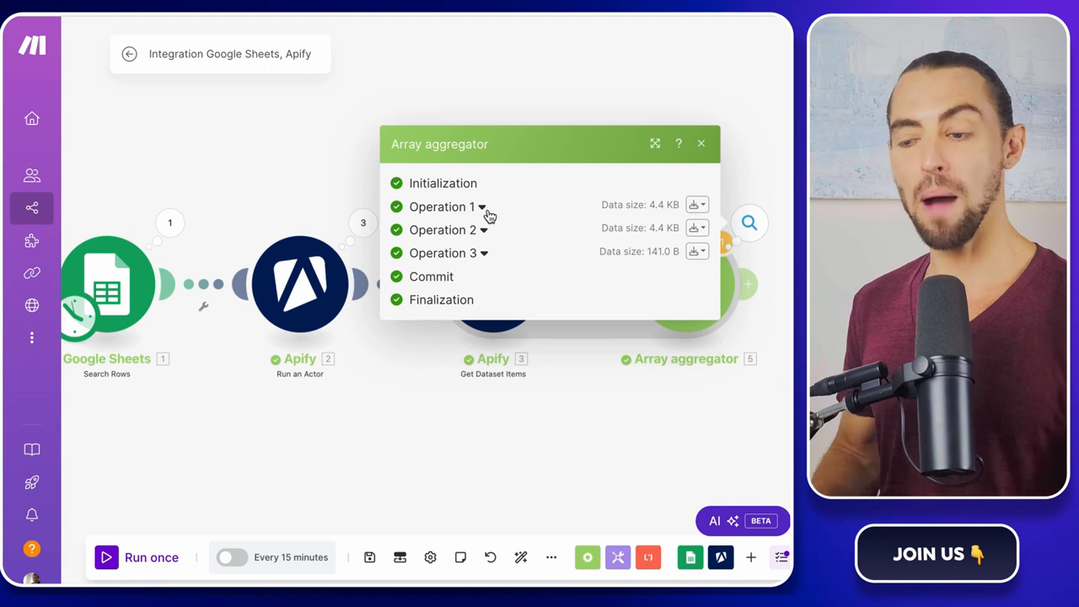
left_click(485, 207)
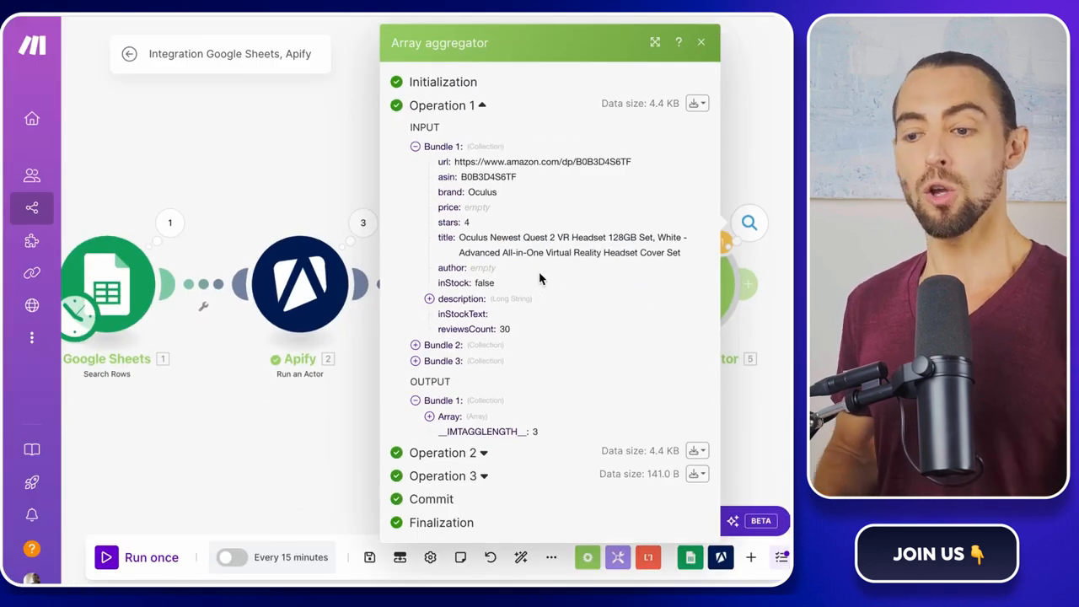
left_click(704, 43)
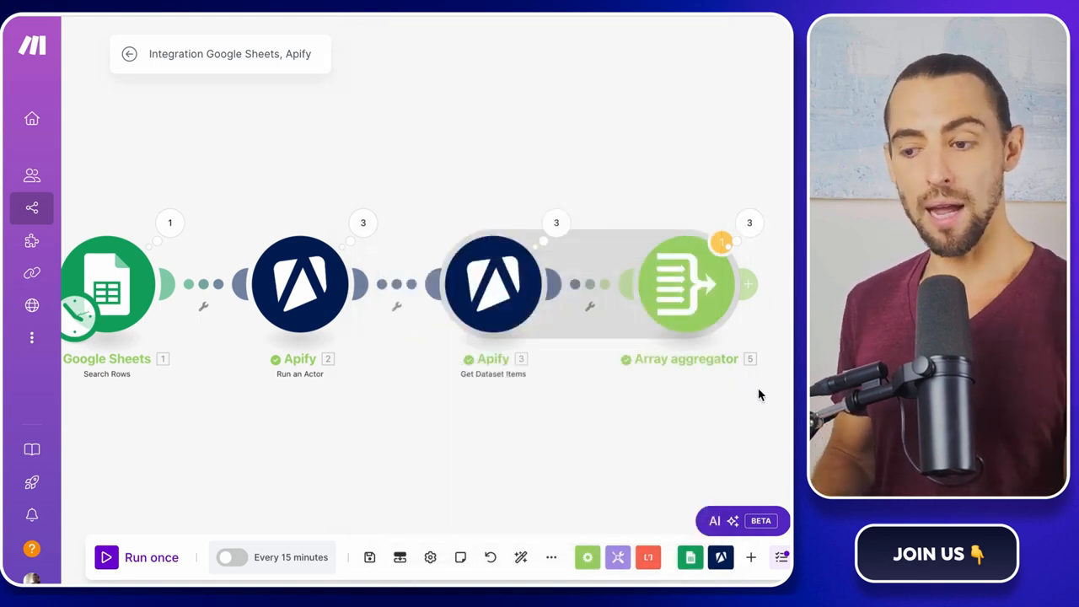
- Add an Iterator module after the Array aggregator and map its Array to Array[] from the Array aggregator
left_click(751, 288)
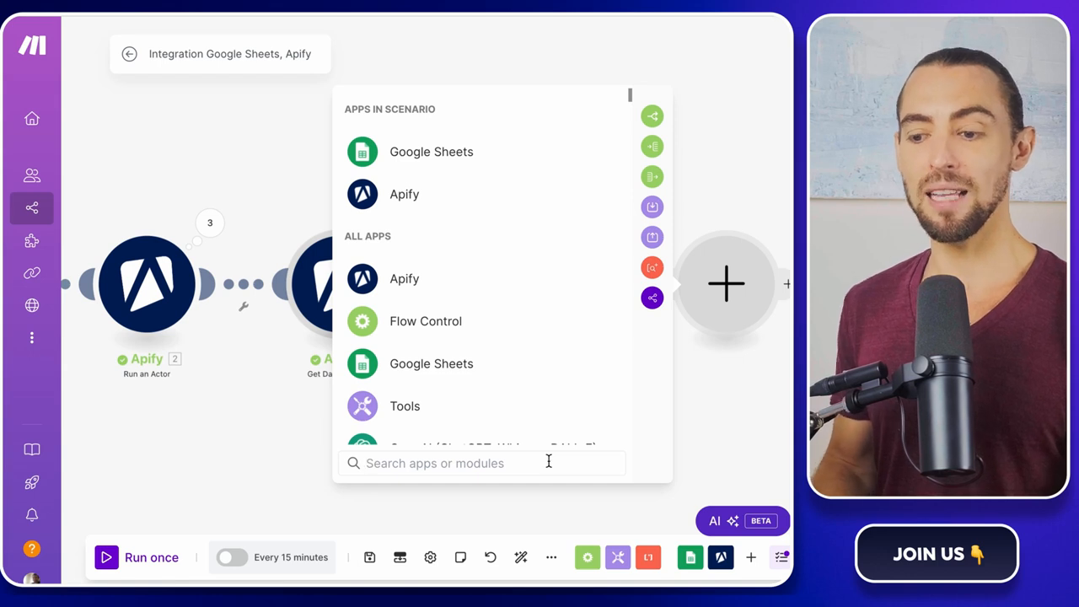
left_click(548, 461)
type("it")
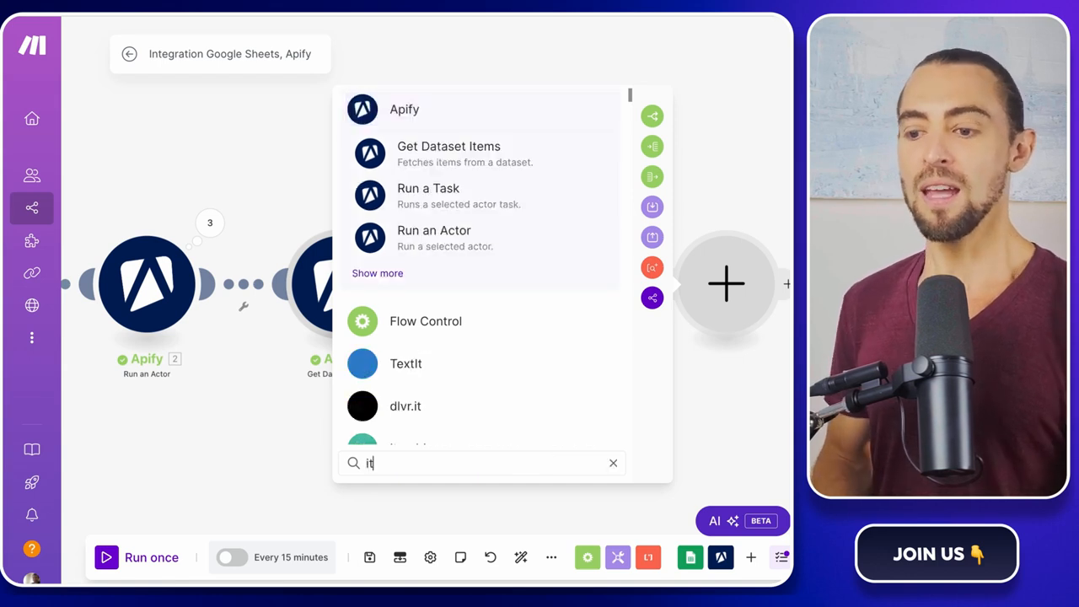
type("e")
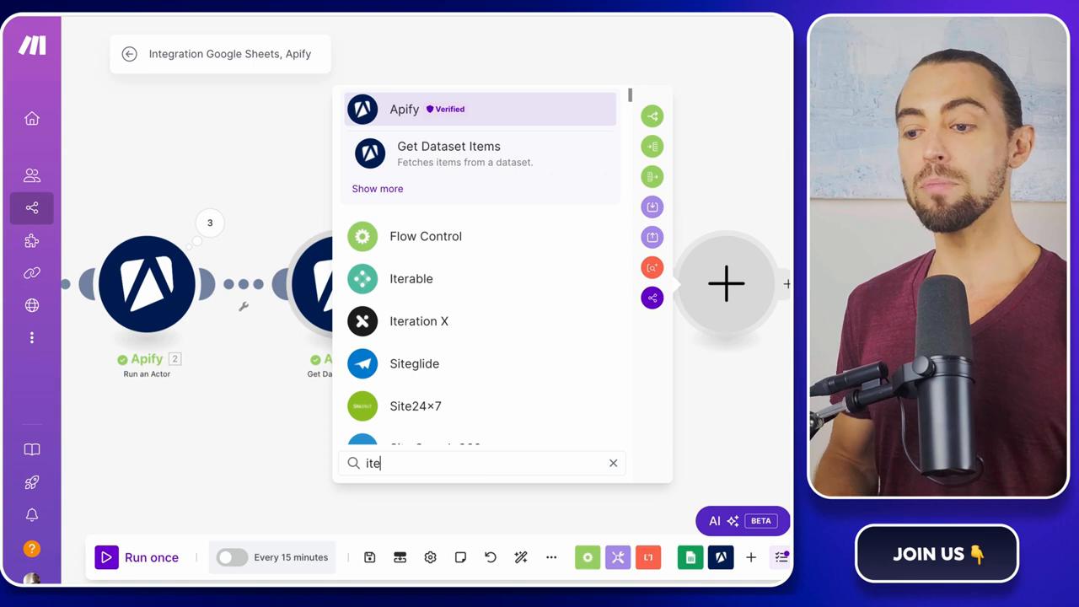
type("ra")
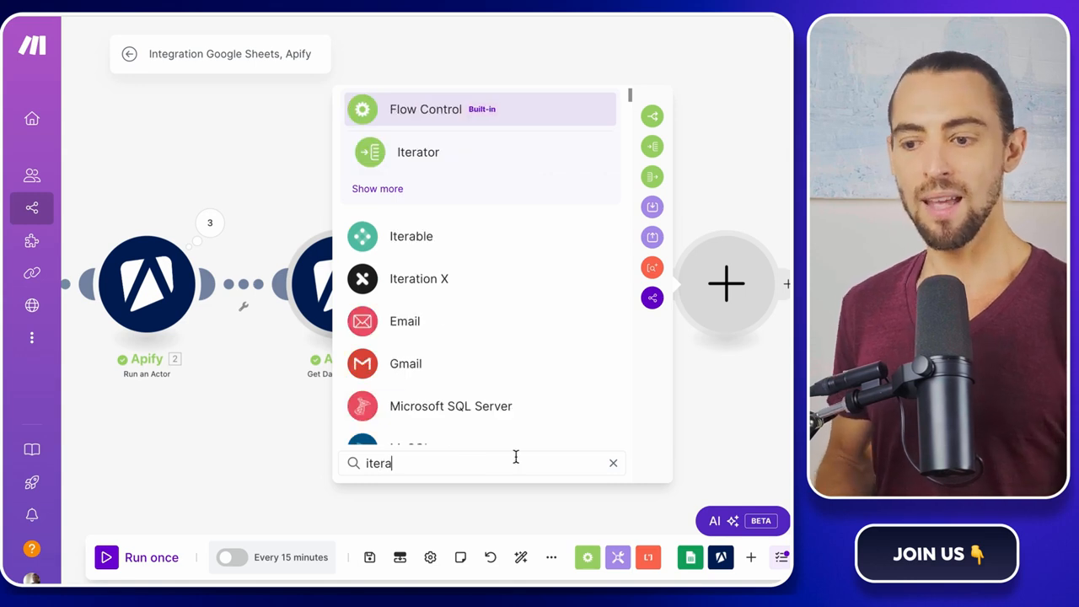
left_click(428, 156)
left_click(405, 300)
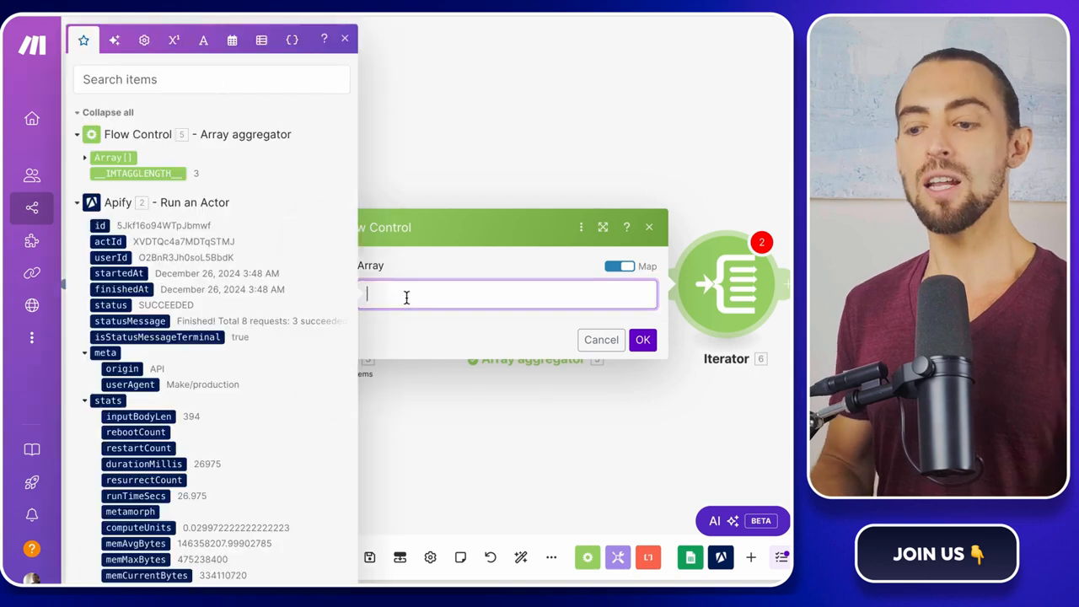
left_click(112, 158)
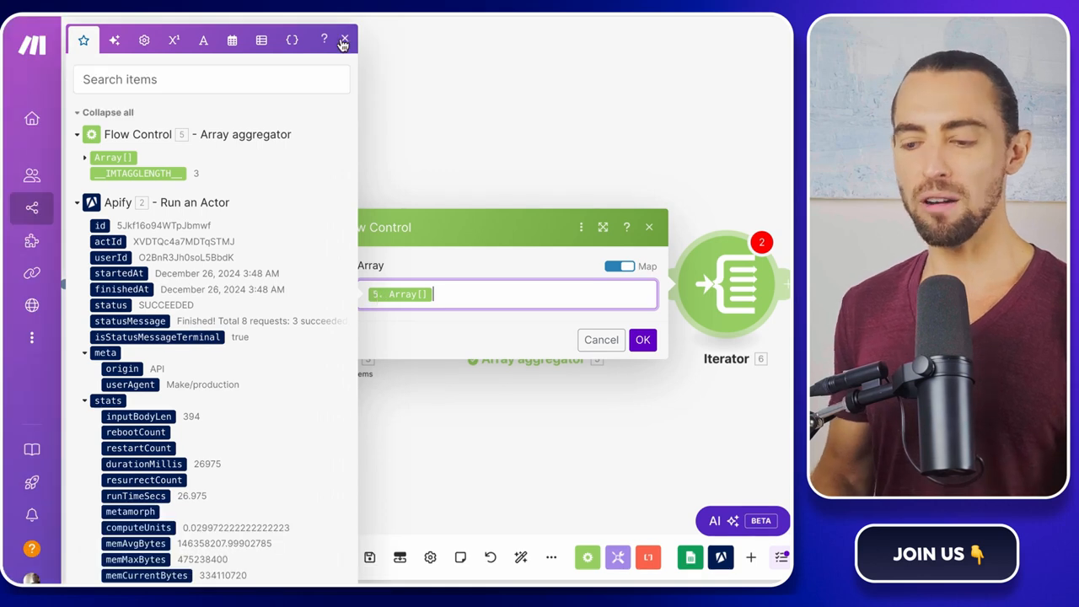
- Confirm the Iterator's settings and add a Google Sheets Add a Row module after it
left_click(344, 40)
left_click(642, 339)
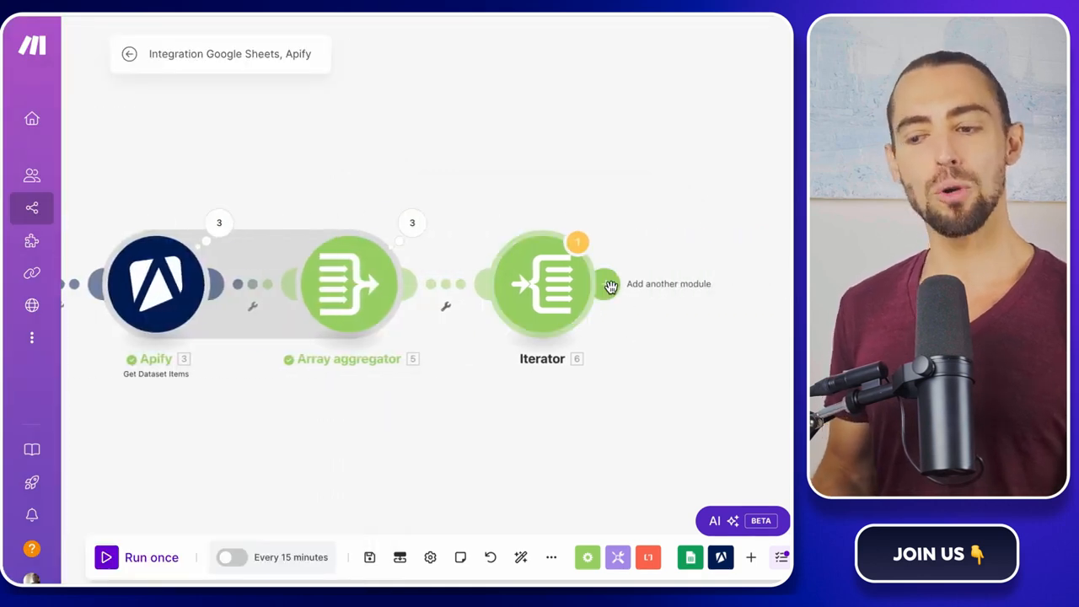
left_click(610, 287)
type("go")
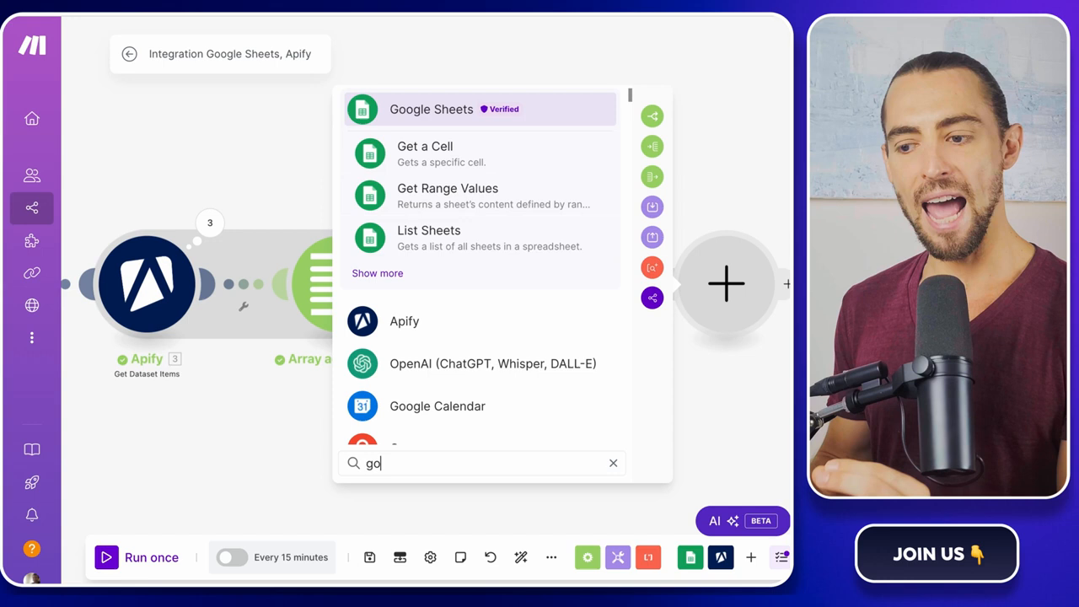
type("ogl")
left_click(413, 160)
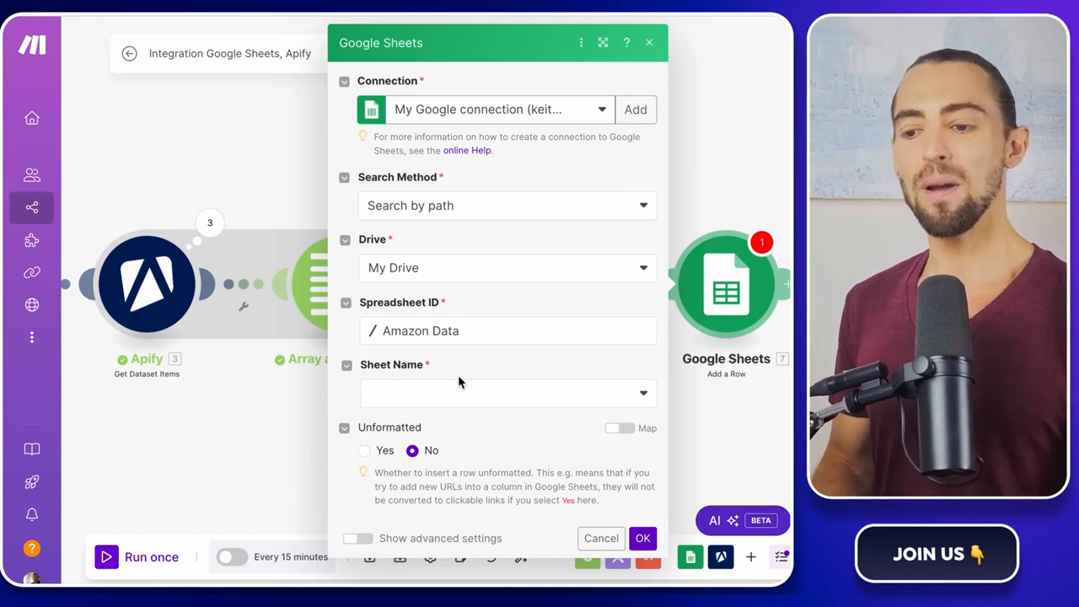
- Set the Add a Row module's sheet to Scraped Data in the Amazon Data spreadsheet
left_click(439, 396)
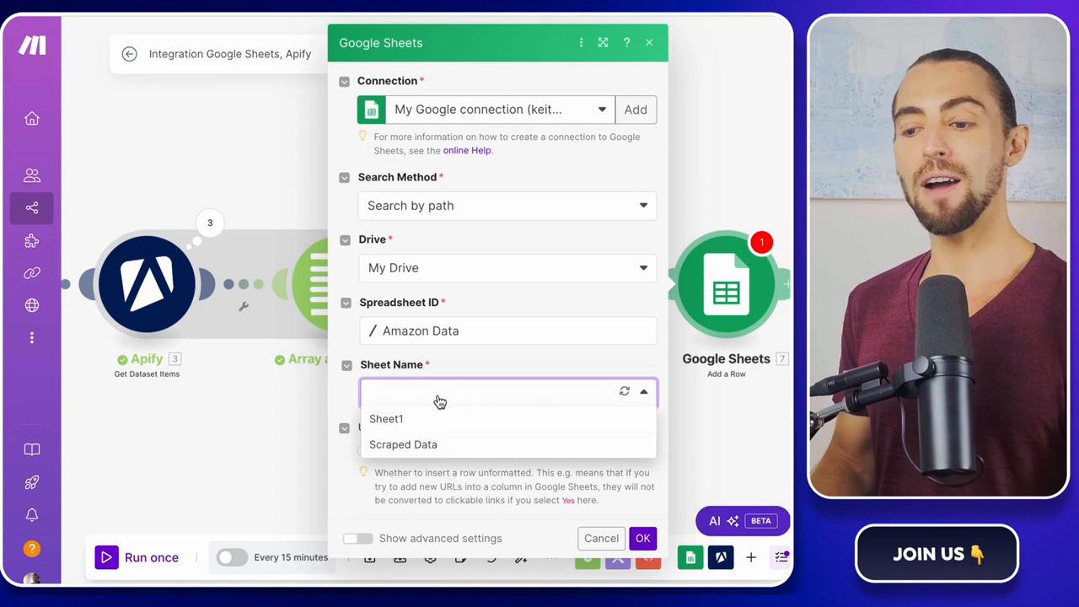
left_click(436, 445)
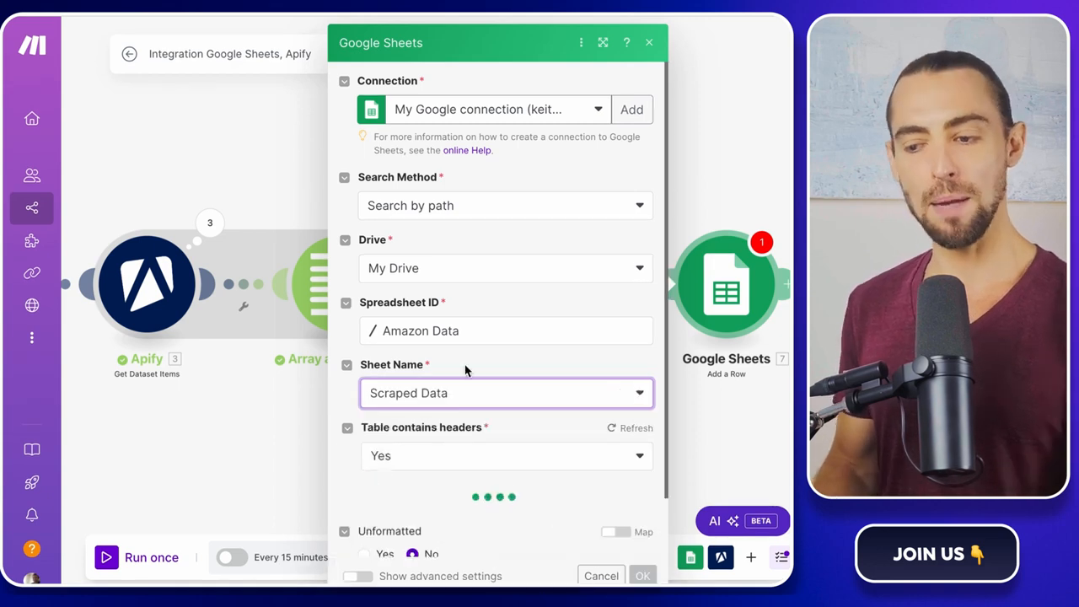
scroll(464, 371, "down", 5)
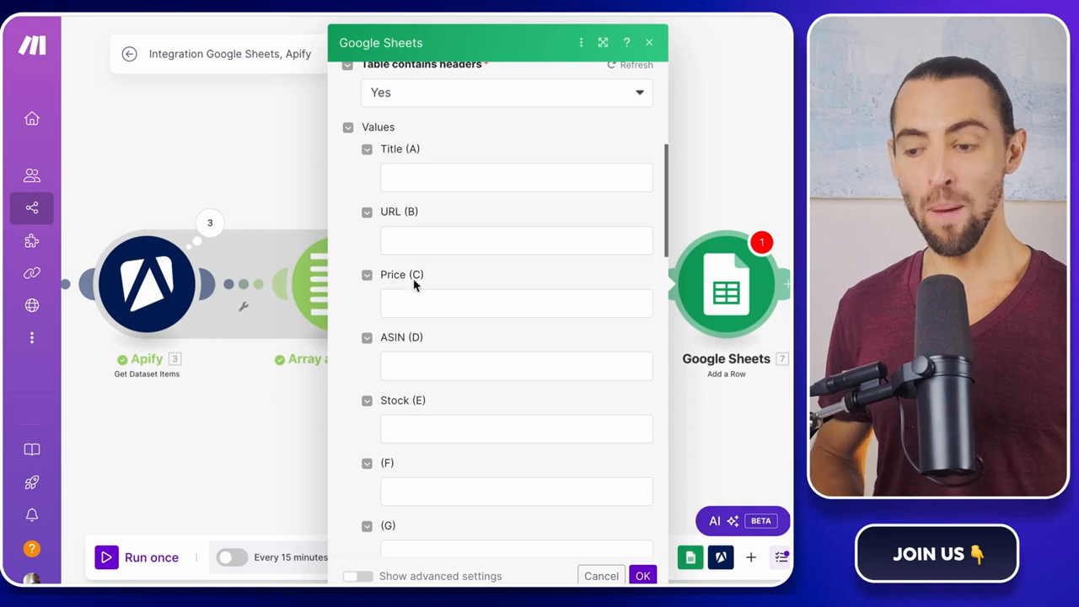
- Map the Iterator's title, url and price: value to the Title (A), URL (B) and Price (C) columns
left_click(433, 178)
left_click(131, 300)
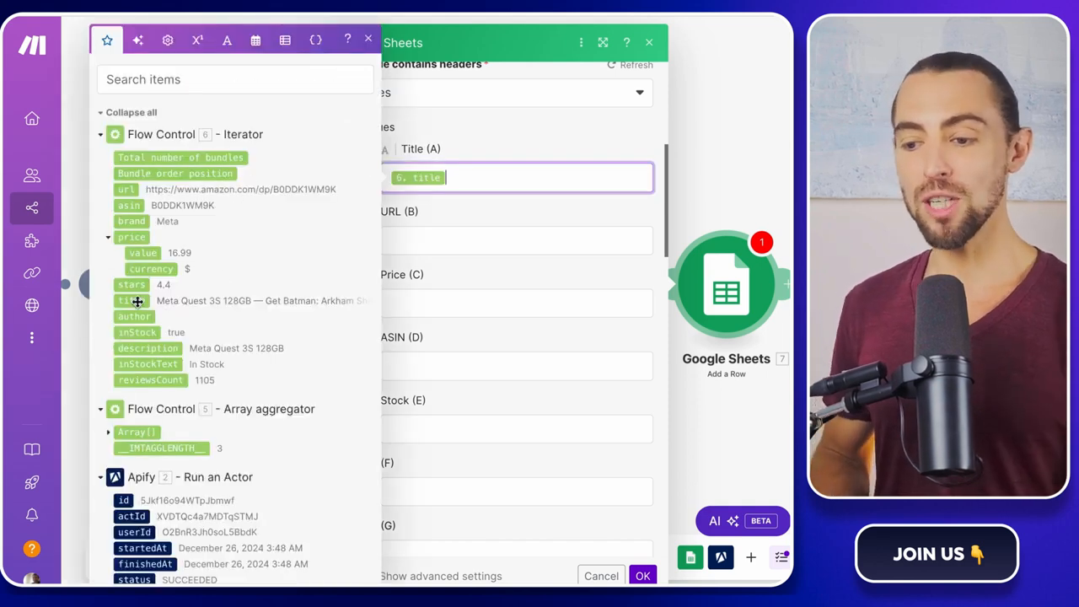
left_click(406, 239)
left_click(126, 189)
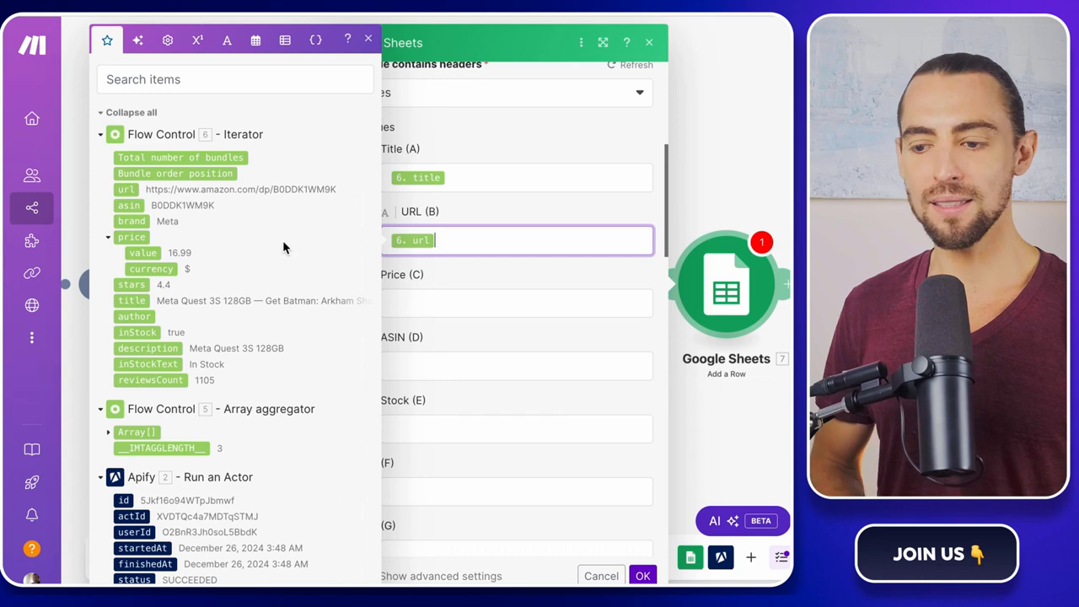
left_click(423, 299)
left_click(141, 252)
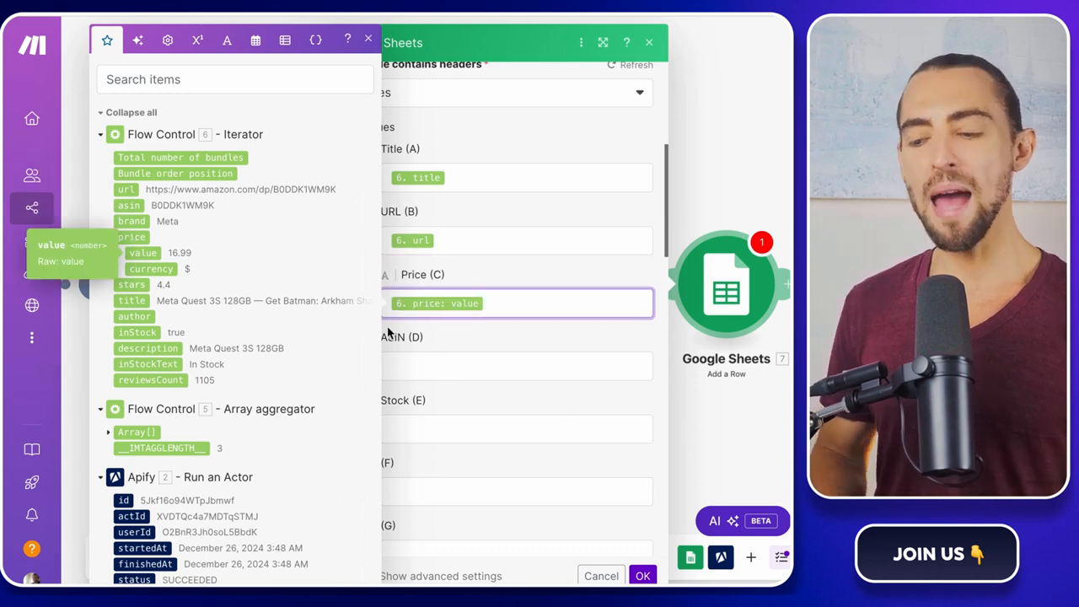
- Map the Iterator's asin to ASIN (D) and inStockText to Stock (E), and confirm the Add a Row module
left_click(437, 369)
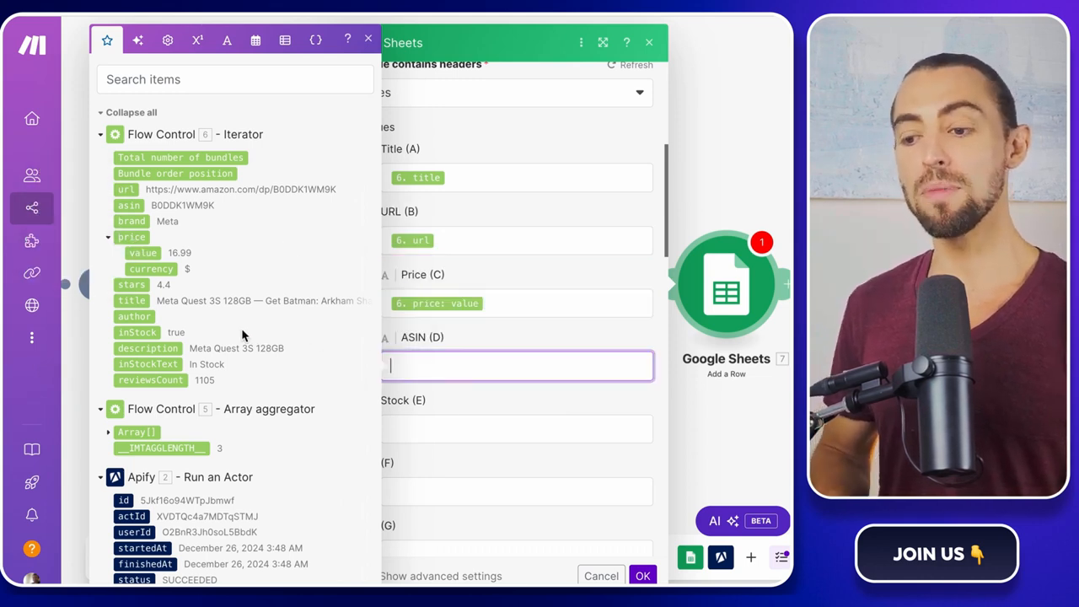
left_click(129, 205)
left_click(437, 425)
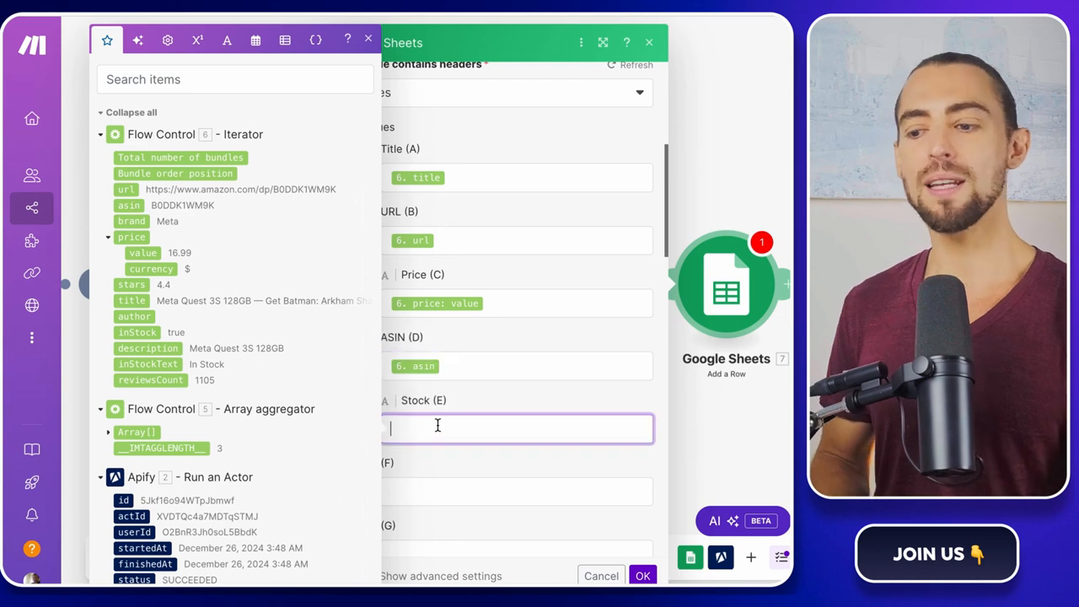
left_click(169, 366)
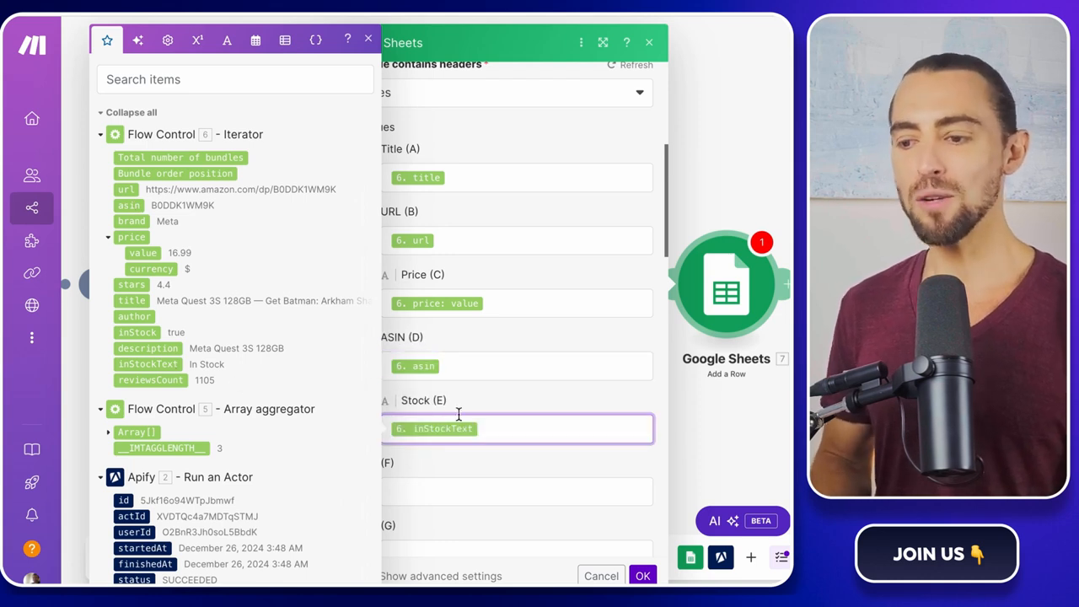
scroll(512, 450, "down", 1)
scroll(581, 506, "up", 1)
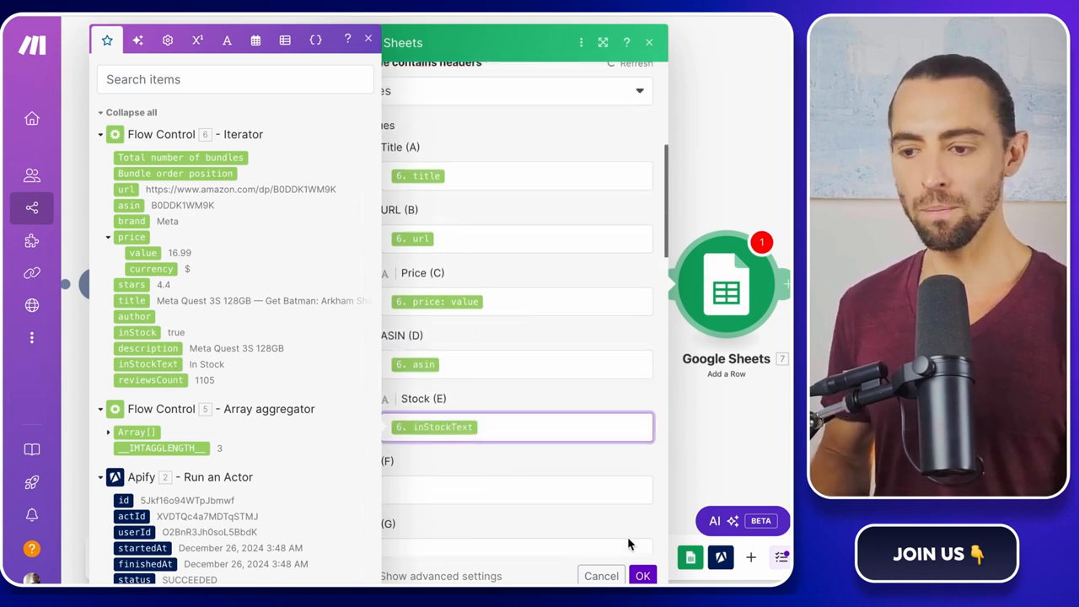
left_click(642, 576)
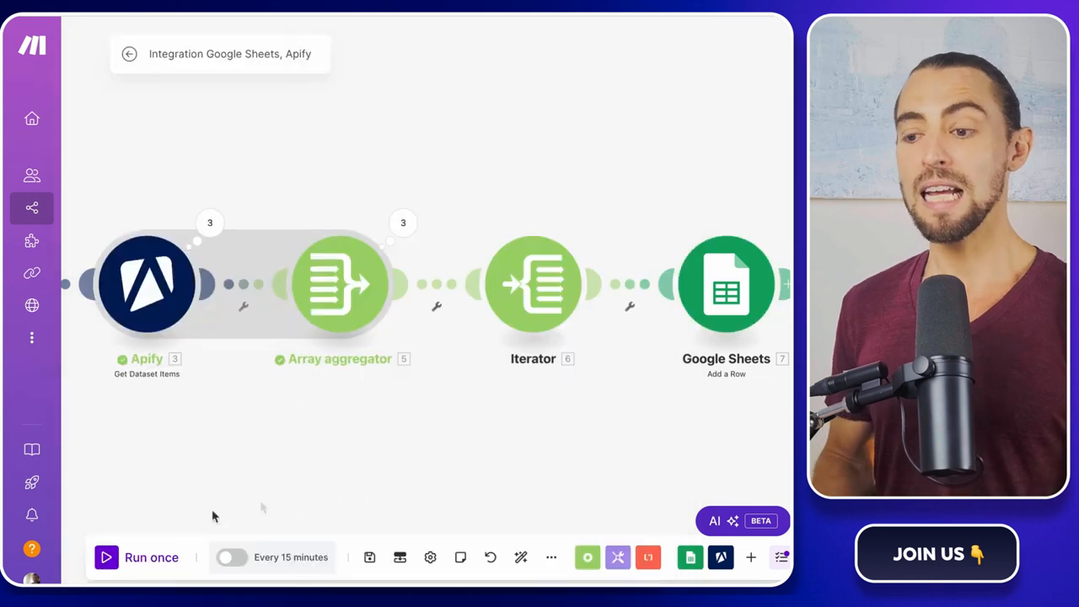
- Run the whole scenario once and review the maxItemsPerStartUrl setting in the Apify Run an Actor module's Input JSON
left_click(105, 561)
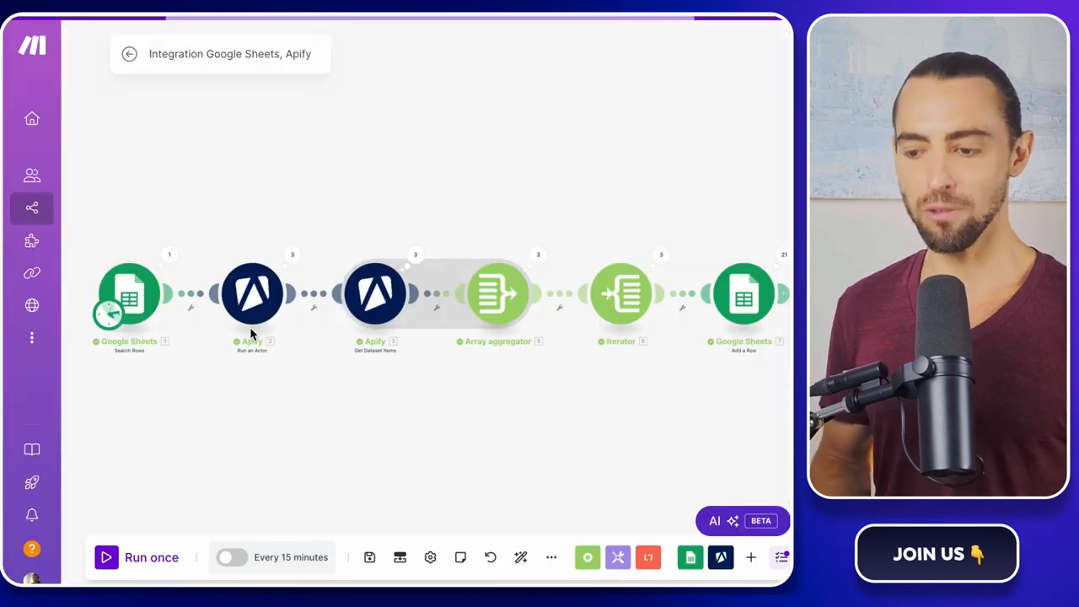
left_click(251, 308)
scroll(509, 496, "down", 1)
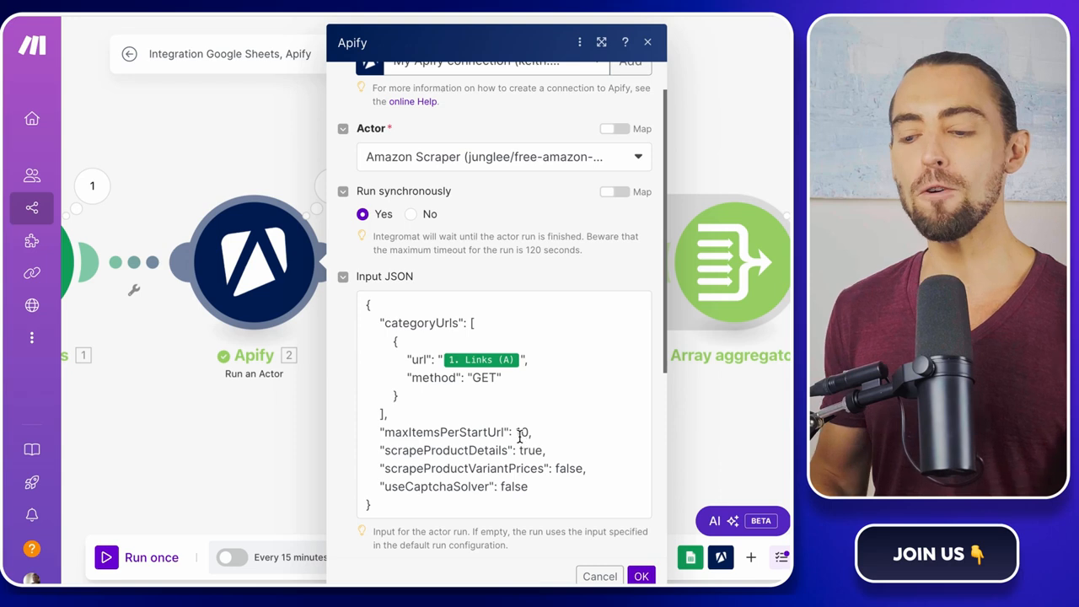
double_click(518, 432)
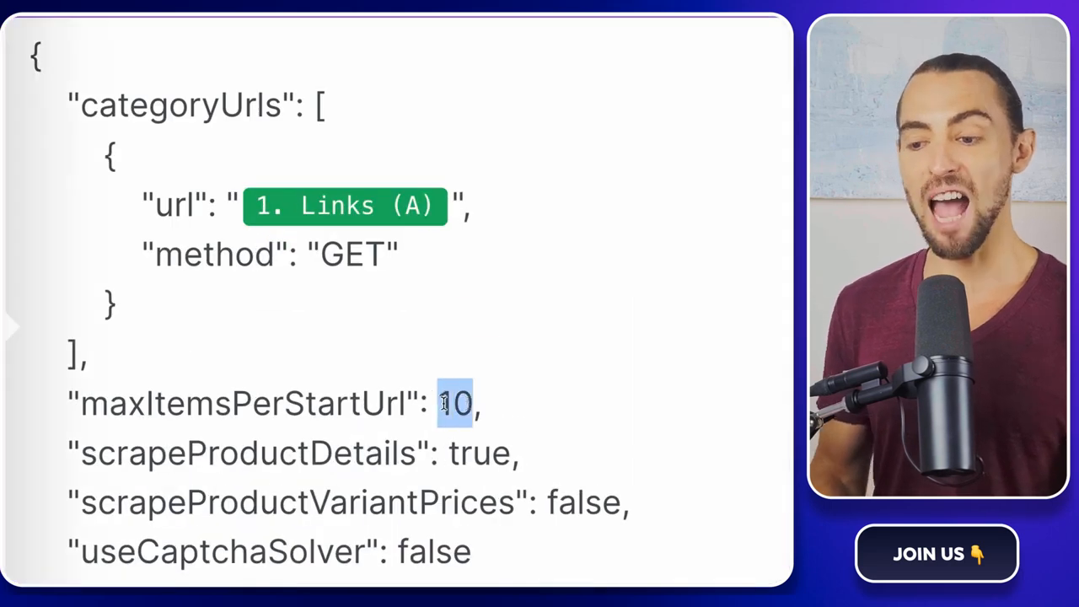
left_click(639, 575)
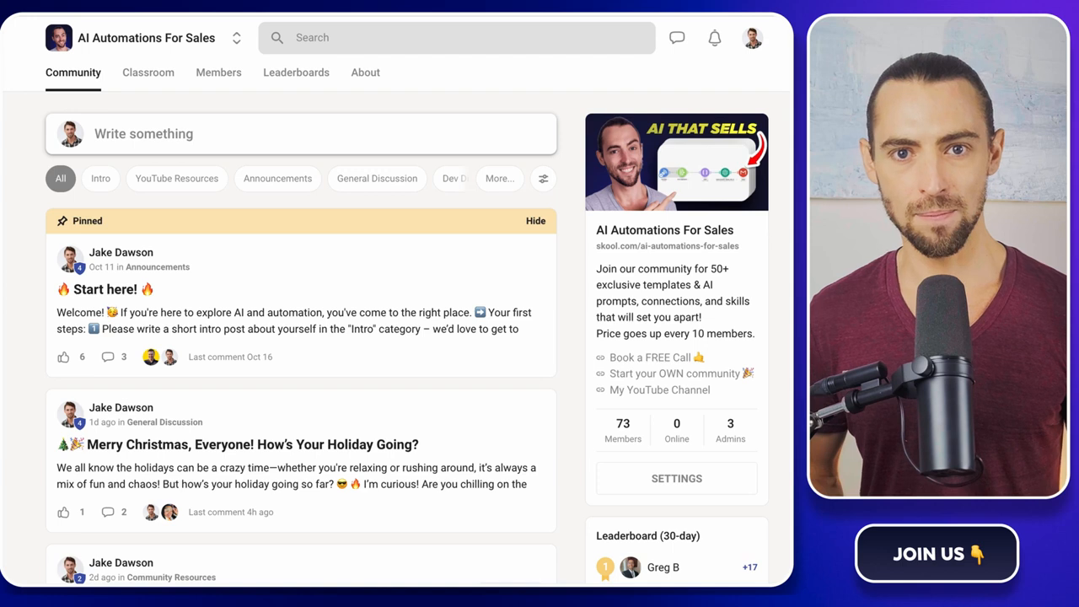
- Look through the AI Automations For Sales community feed on Skool and its Classroom course list
scroll(782, 297, "down", 2)
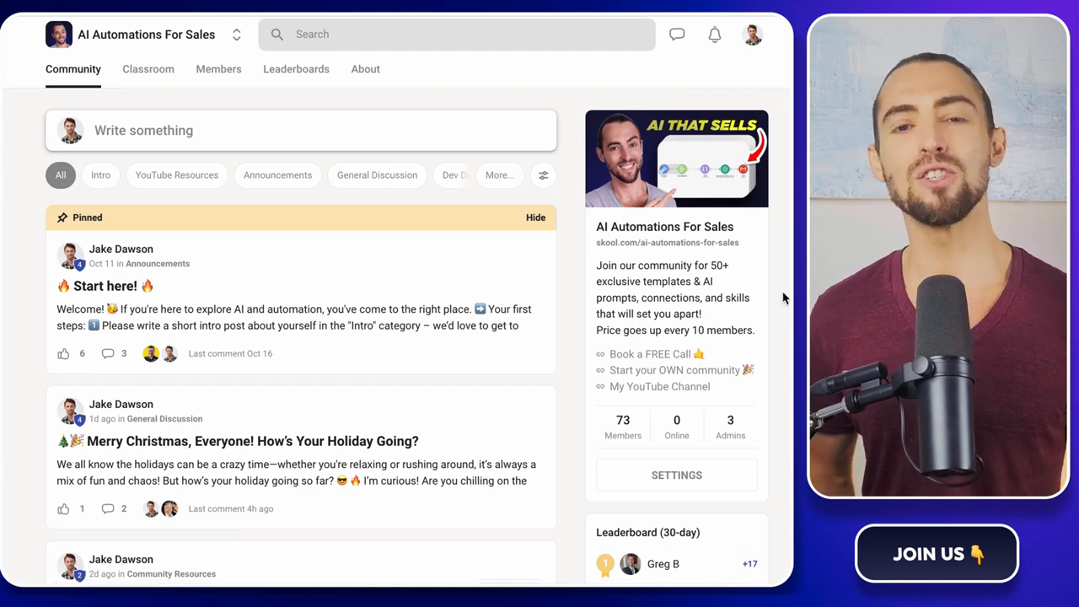
scroll(782, 298, "down", 3)
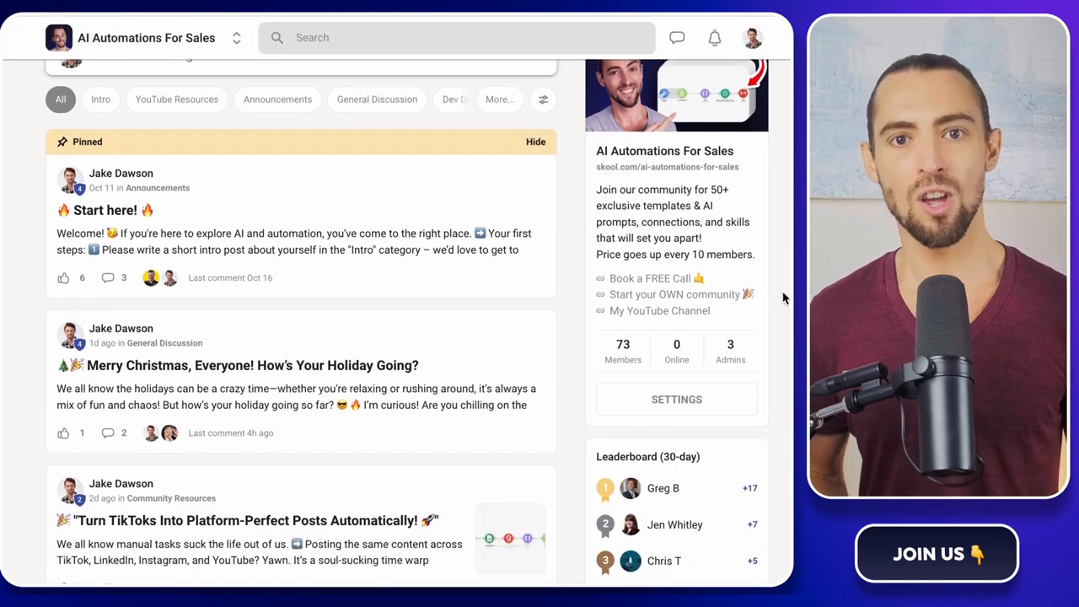
scroll(782, 298, "down", 3)
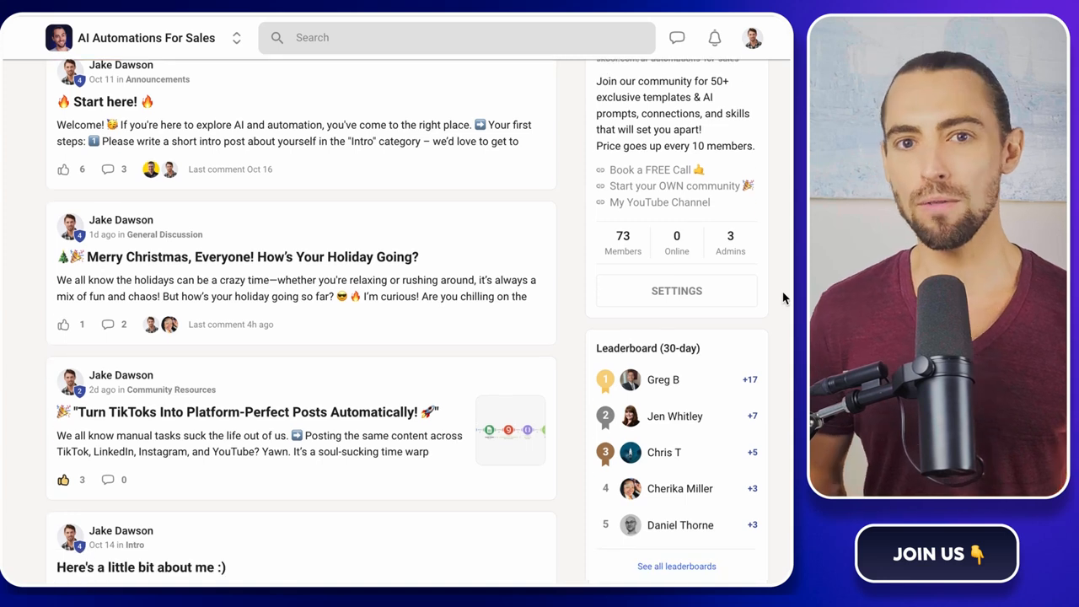
scroll(784, 301, "down", 2)
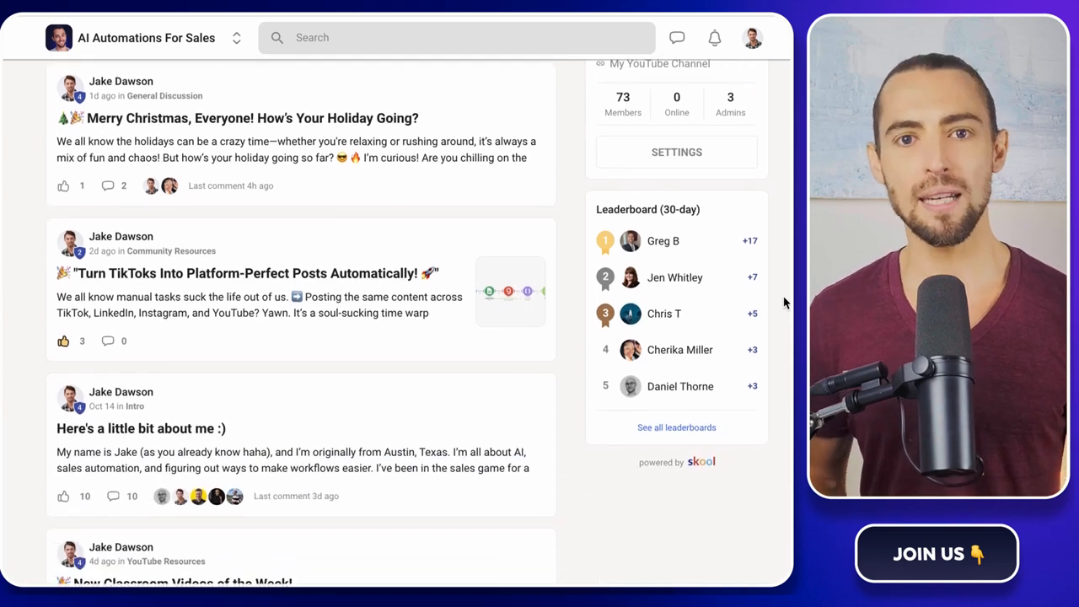
scroll(783, 302, "down", 2)
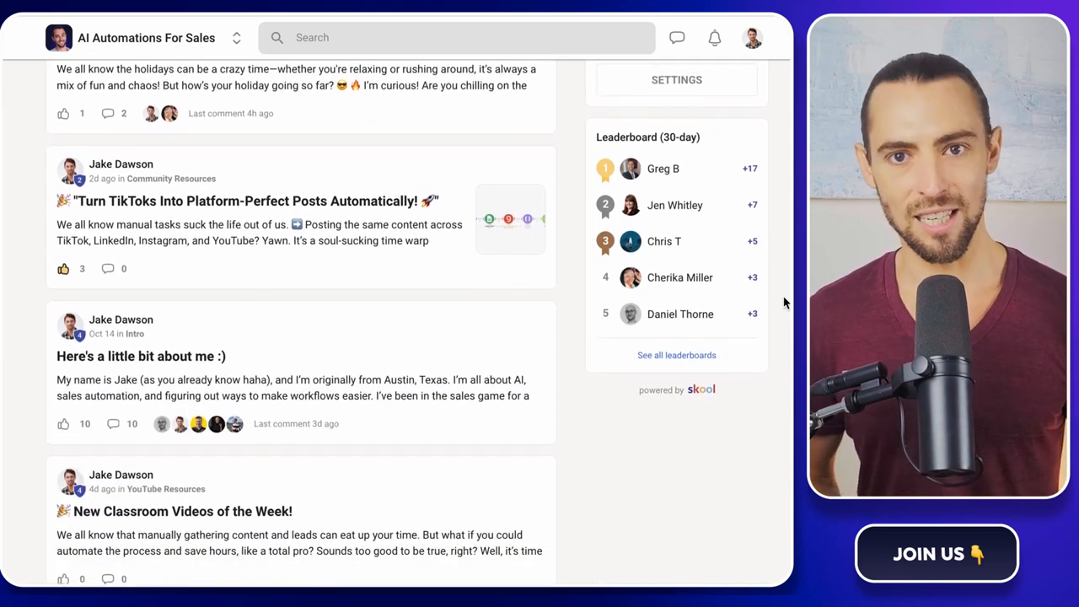
scroll(783, 301, "down", 2)
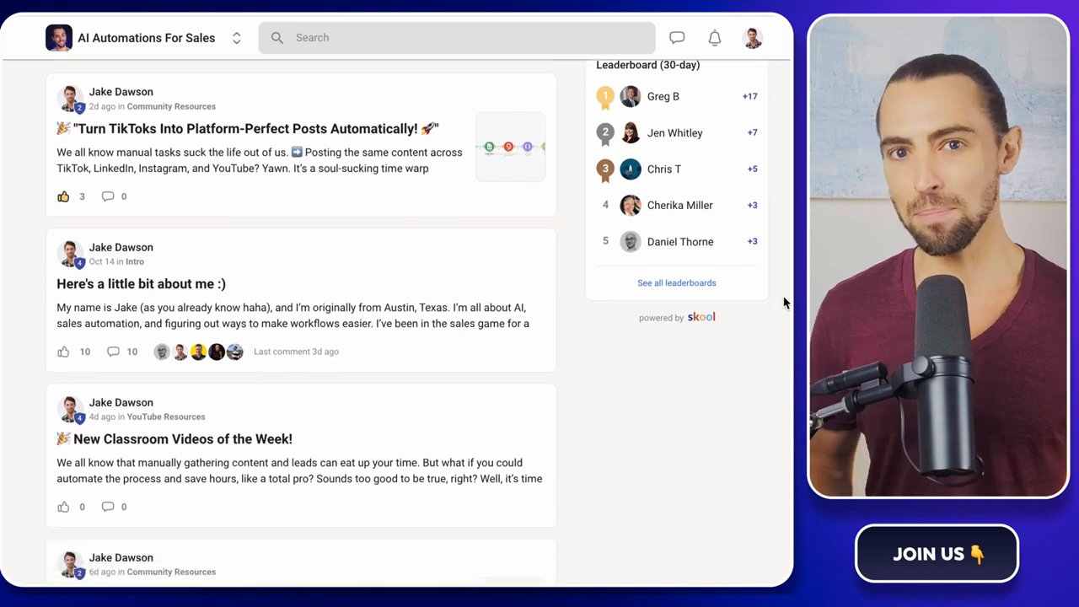
scroll(784, 301, "up", 13)
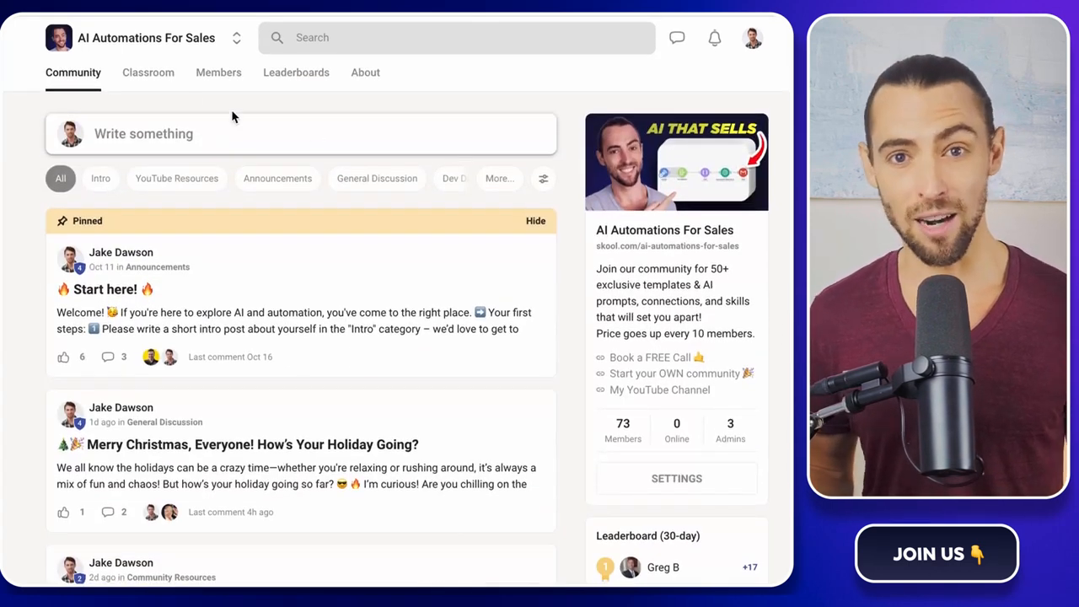
left_click(167, 77)
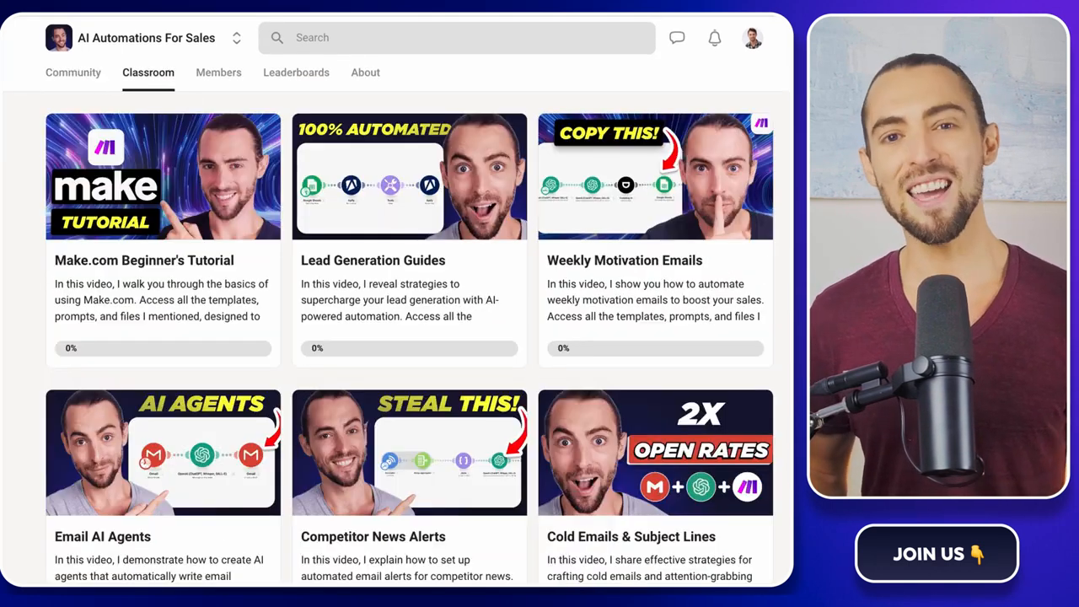
scroll(747, 260, "down", 3)
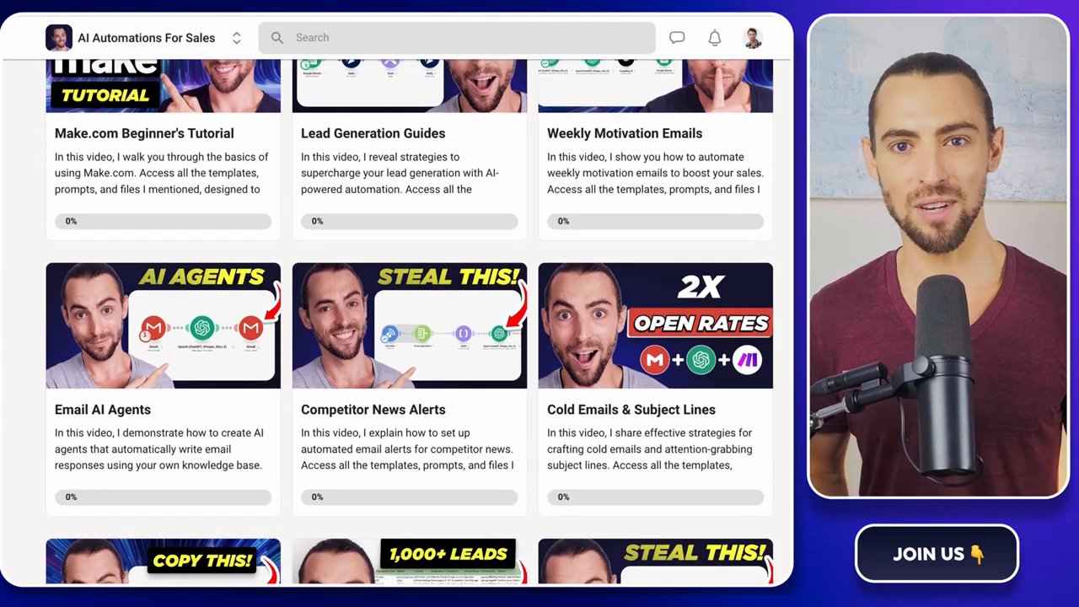
scroll(398, 300, "down", 2)
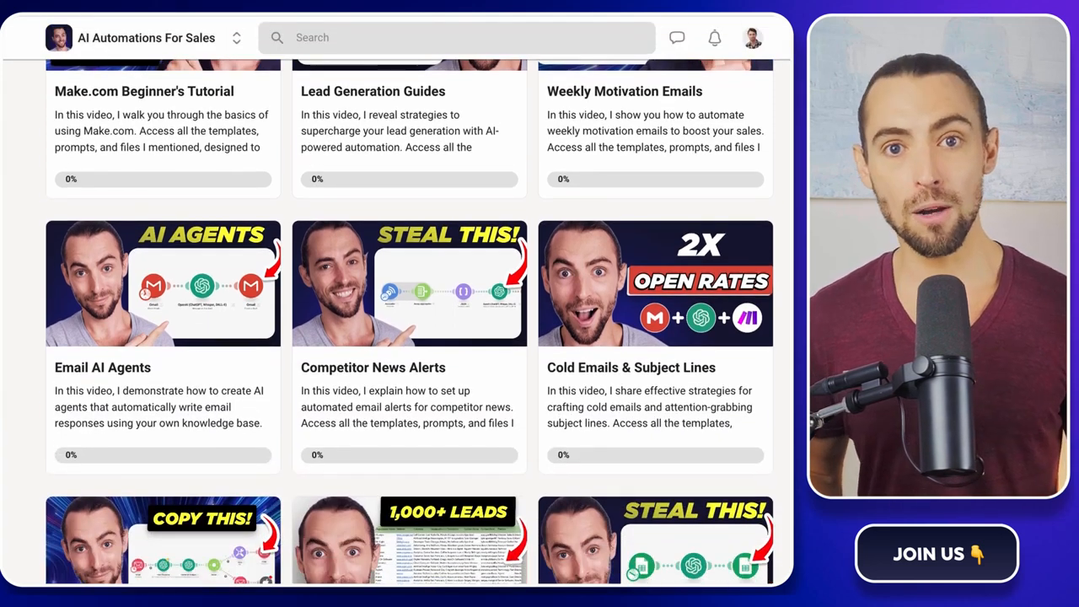